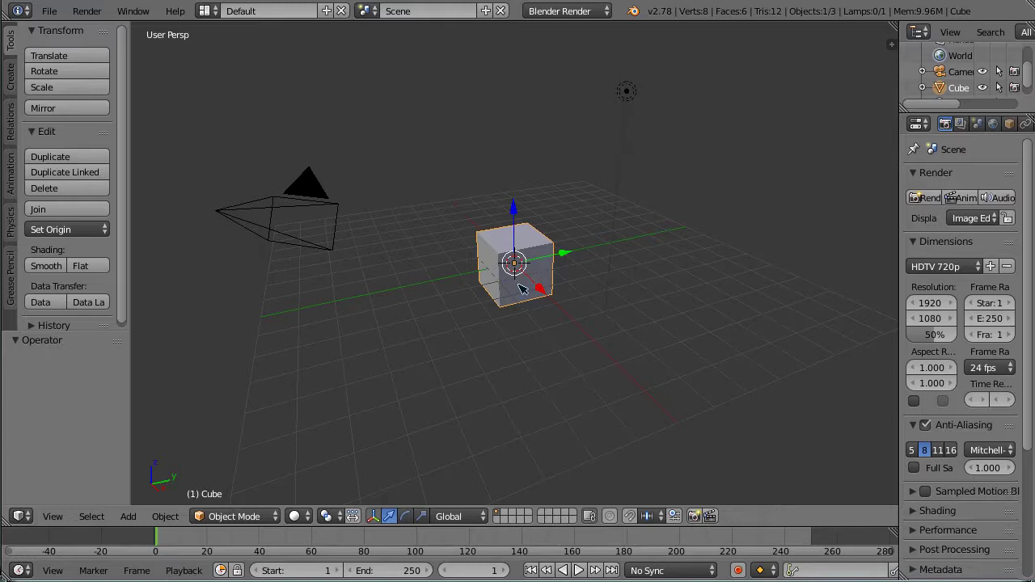
Step: Delete the default cube, then switch to top view (Numpad 7) and zoom out
key("x")
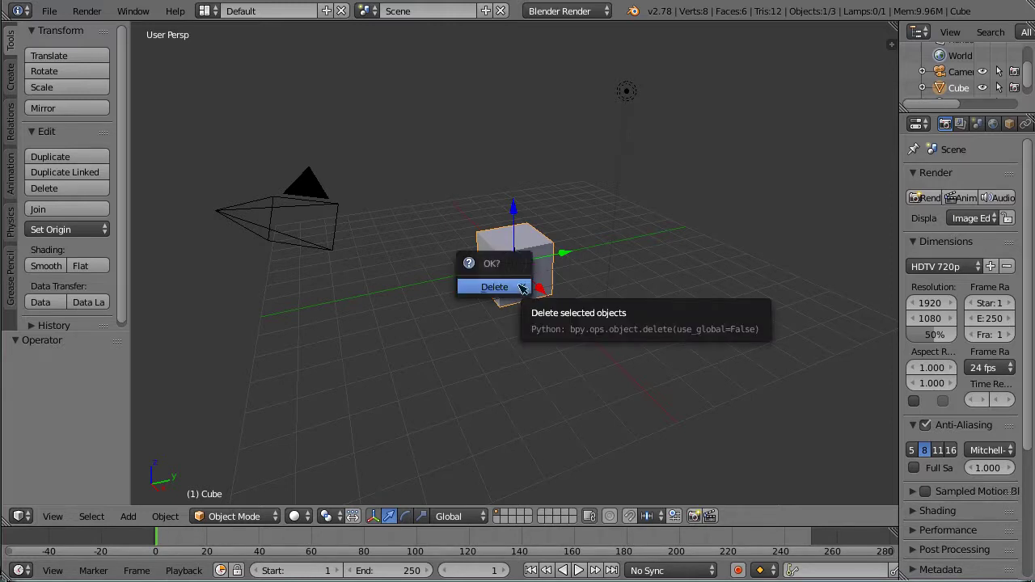
left_click(495, 288)
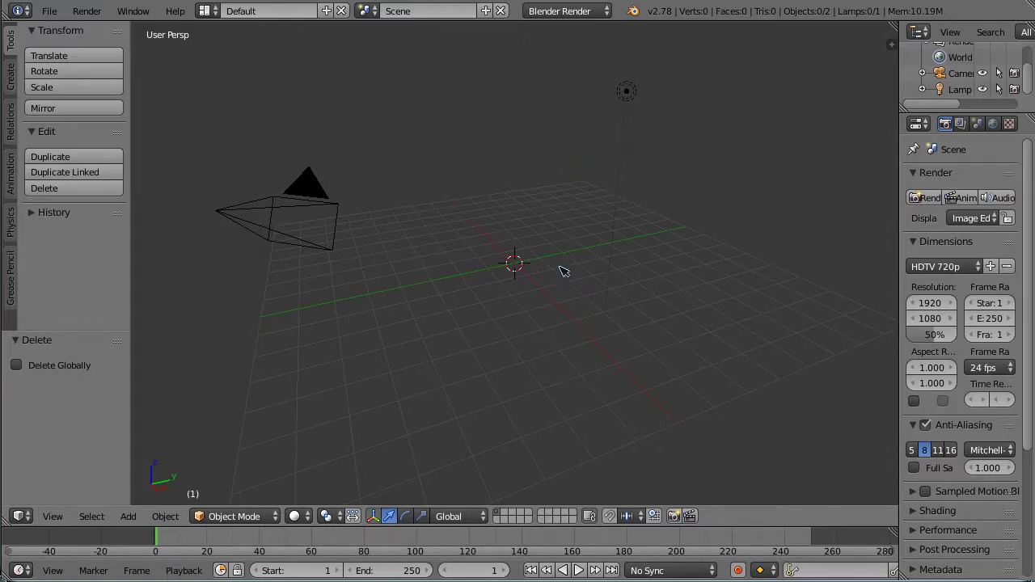
key("KP_7")
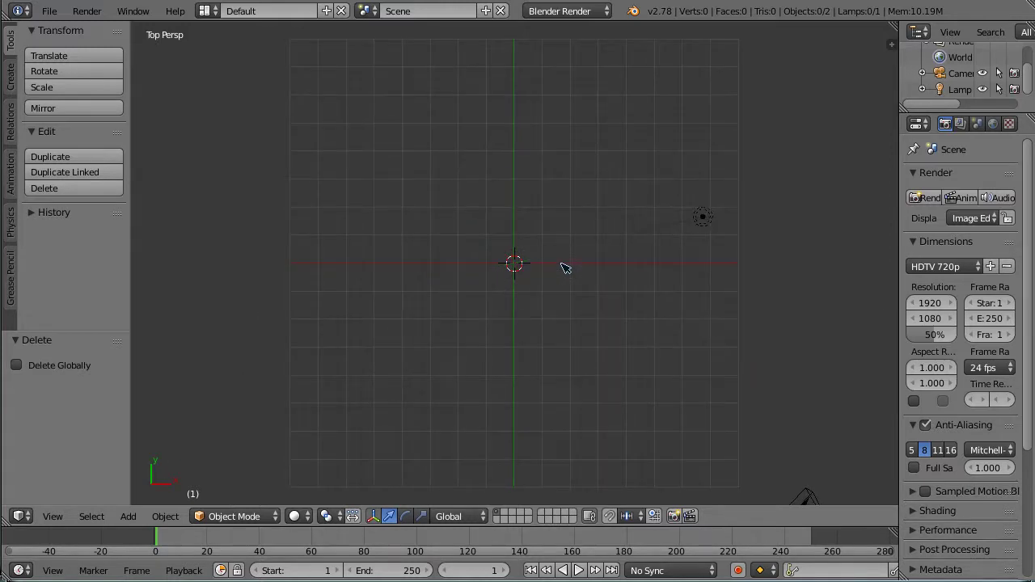
scroll(565, 268, "down", 7)
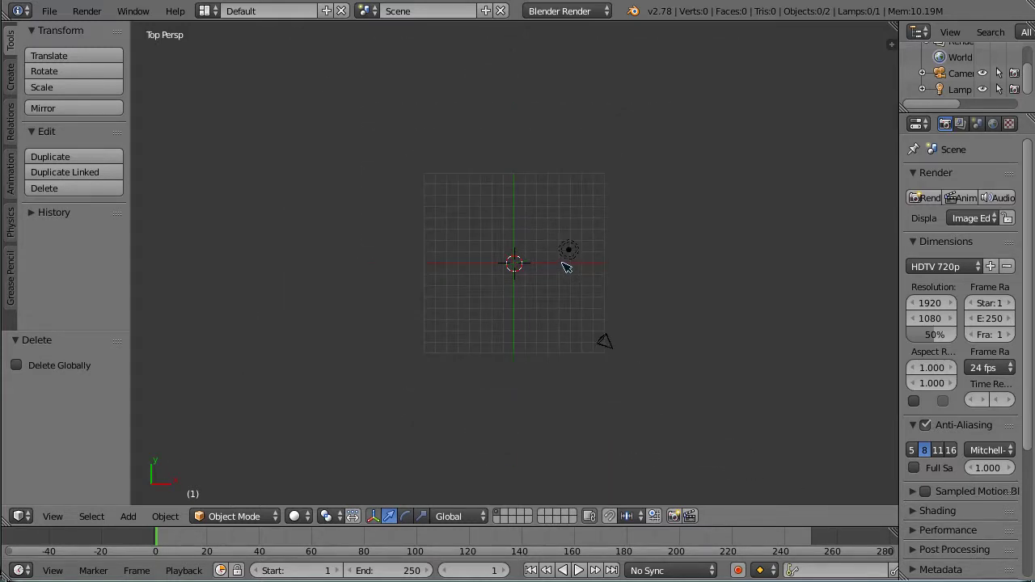
scroll(565, 265, "down", 1)
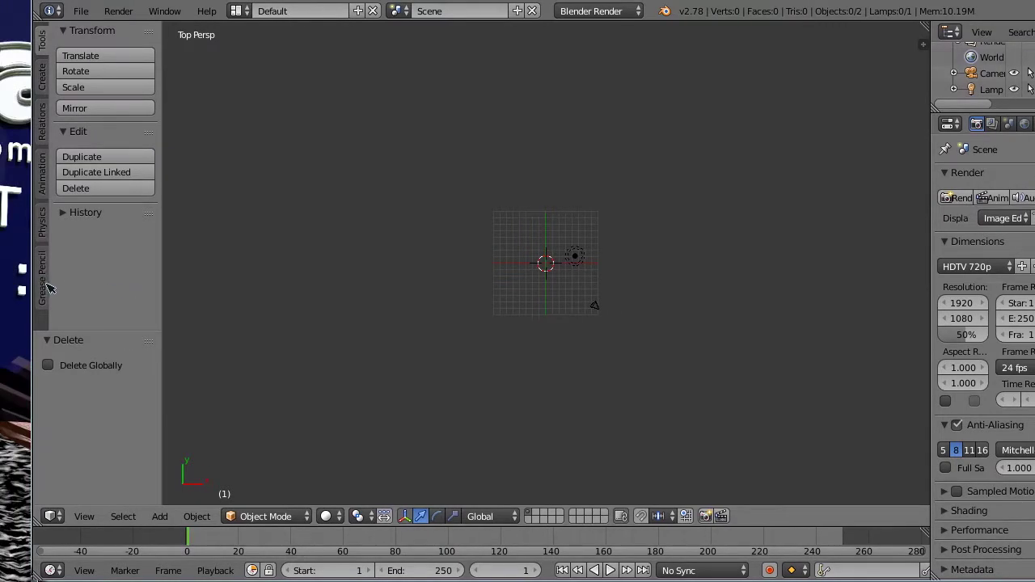
Step: Draw one large looping freehand Grease Pencil stroke across the scene as the track
left_click(33, 283)
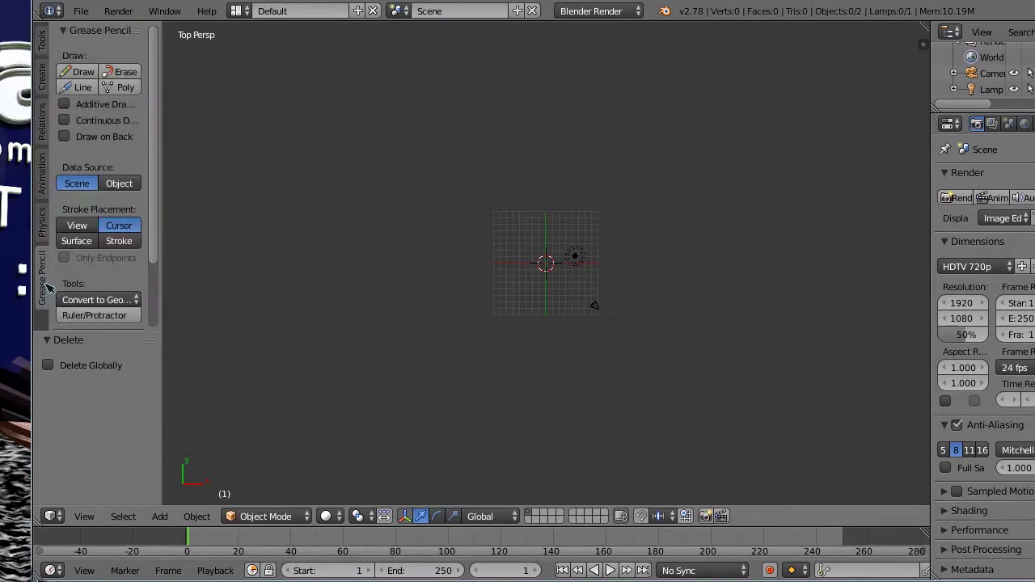
left_click(83, 74)
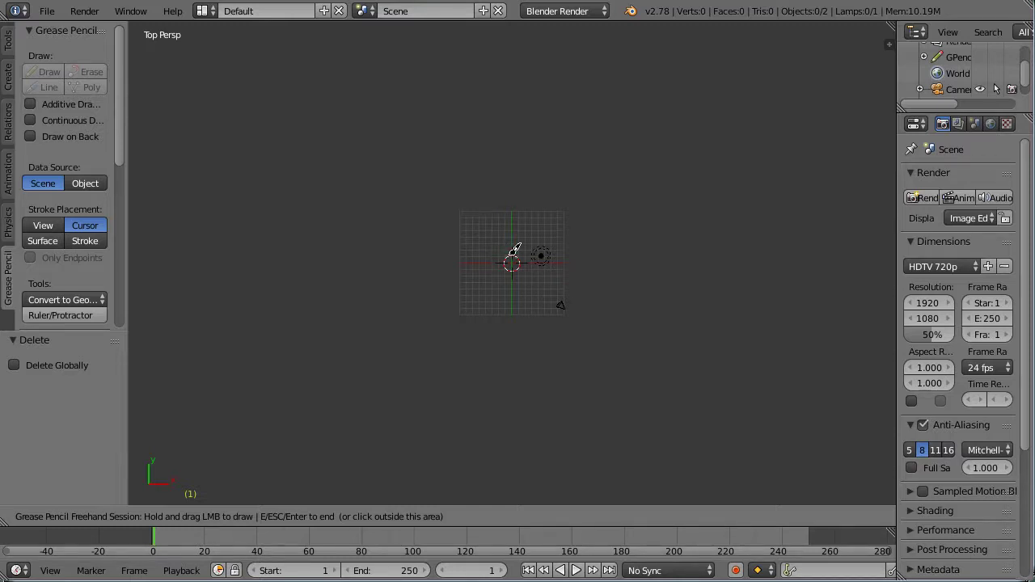
mouse_move(541, 236)
left_mouse_down()
mouse_move(464, 251)
mouse_move(437, 279)
mouse_move(445, 296)
mouse_move(463, 311)
mouse_move(590, 318)
mouse_move(666, 343)
mouse_move(679, 356)
mouse_move(673, 372)
mouse_move(538, 341)
mouse_move(386, 339)
mouse_move(345, 317)
mouse_move(338, 300)
mouse_move(356, 262)
mouse_move(444, 285)
mouse_move(720, 317)
mouse_move(751, 284)
mouse_move(761, 252)
mouse_move(755, 181)
mouse_move(738, 131)
mouse_move(695, 105)
mouse_move(648, 107)
mouse_move(635, 147)
mouse_move(642, 188)
mouse_move(672, 227)
mouse_move(749, 275)
mouse_move(768, 303)
mouse_move(775, 336)
mouse_move(755, 373)
mouse_move(728, 393)
mouse_move(614, 391)
mouse_move(601, 333)
mouse_move(614, 256)
mouse_move(589, 179)
mouse_move(541, 155)
mouse_move(401, 133)
mouse_move(387, 107)
mouse_move(387, 73)
mouse_move(501, 63)
mouse_move(576, 83)
mouse_move(617, 214)
mouse_move(606, 234)
mouse_move(549, 239)
left_mouse_up()
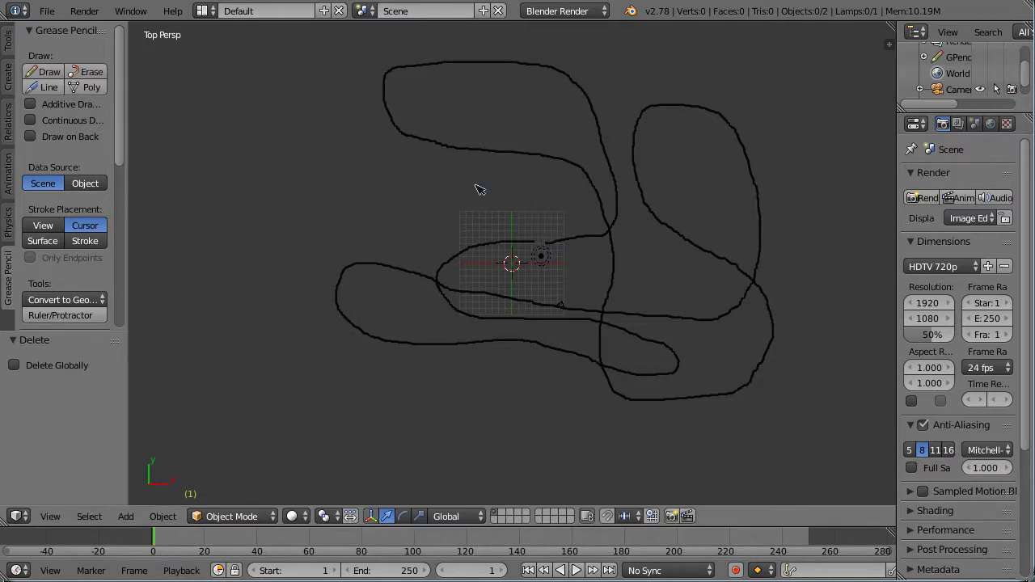
Step: Convert the Grease Pencil stroke to a Path curve with Convert to Geometry
left_click(66, 301)
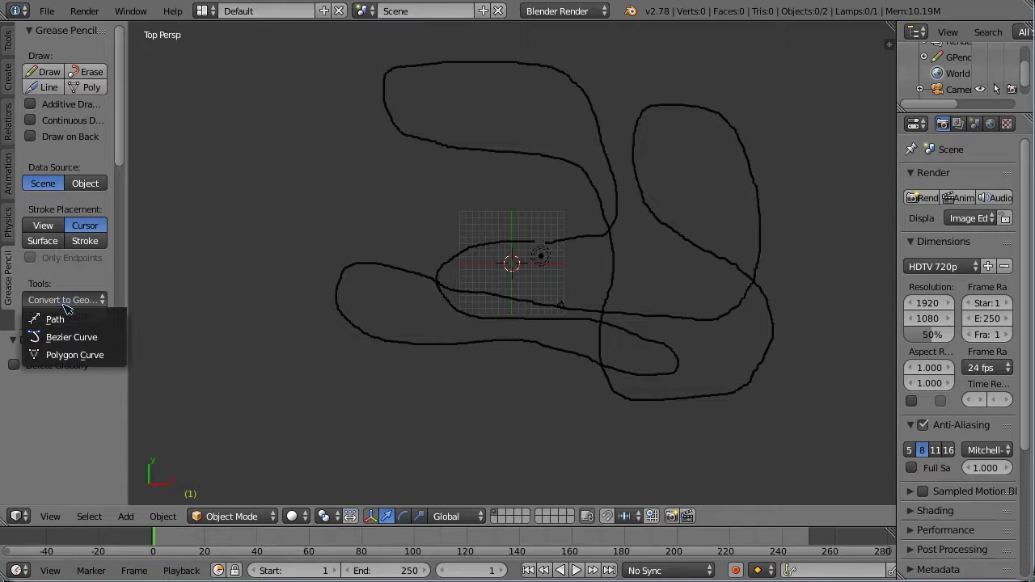
left_click(66, 321)
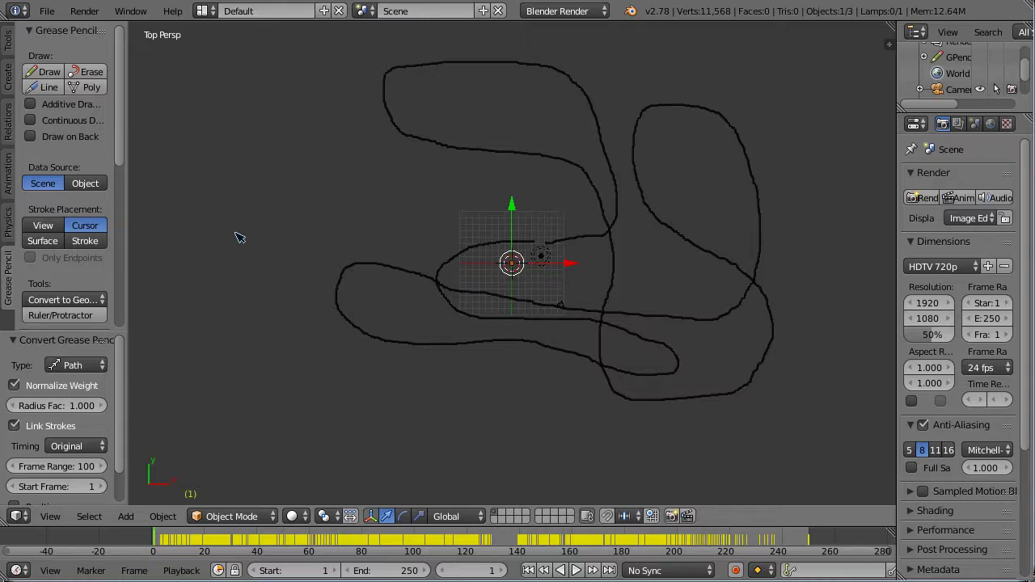
Step: Delete the grease pencil layer from the sidebar and select only the converted GP_Layer curve
key("t")
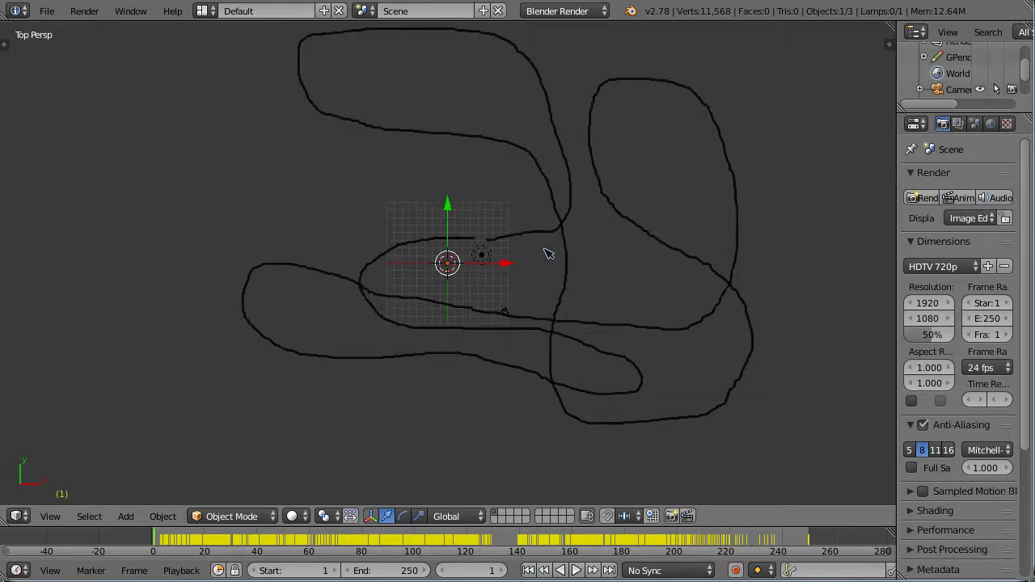
key("n")
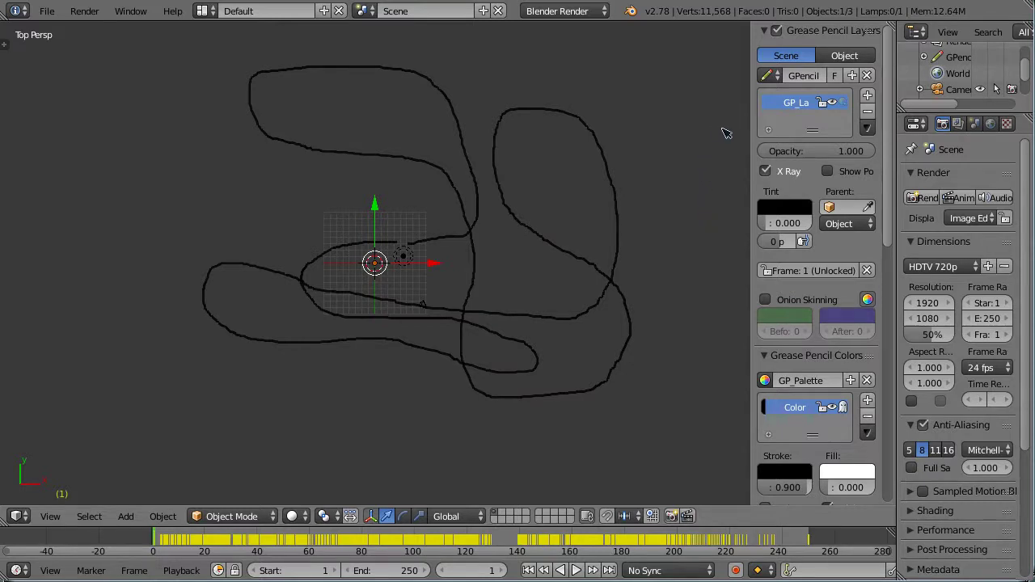
left_click(869, 113)
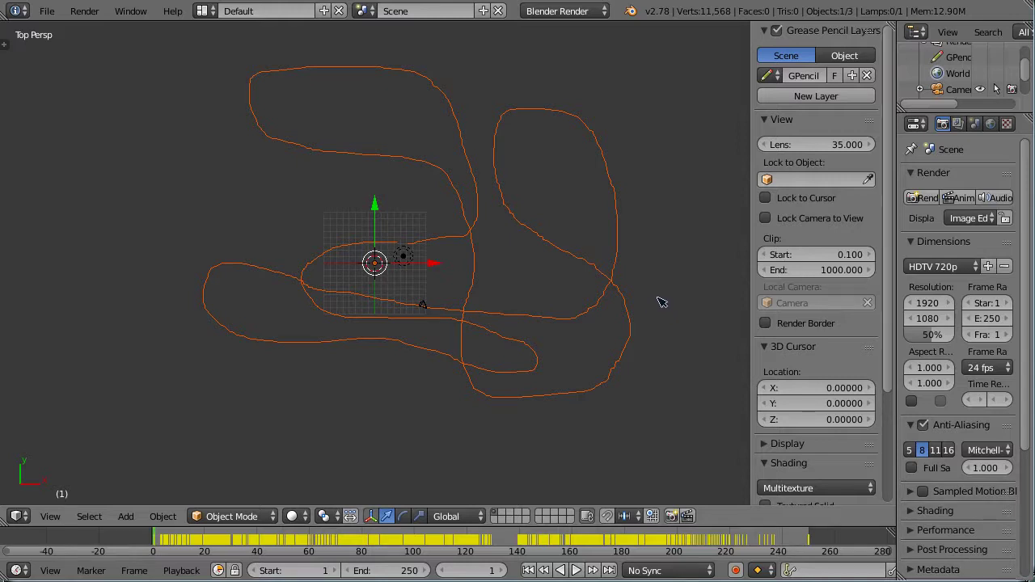
key("a")
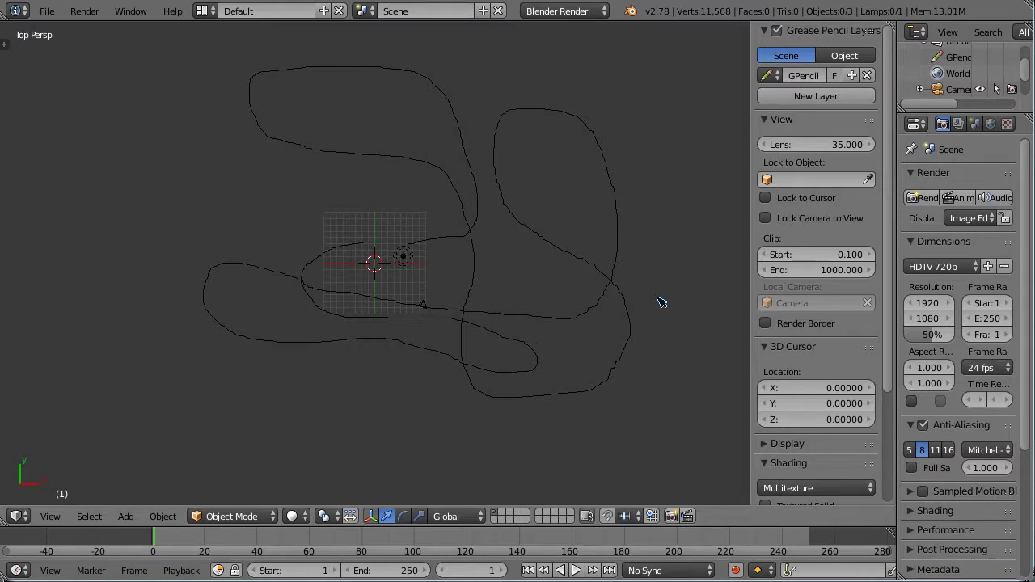
right_click(597, 271)
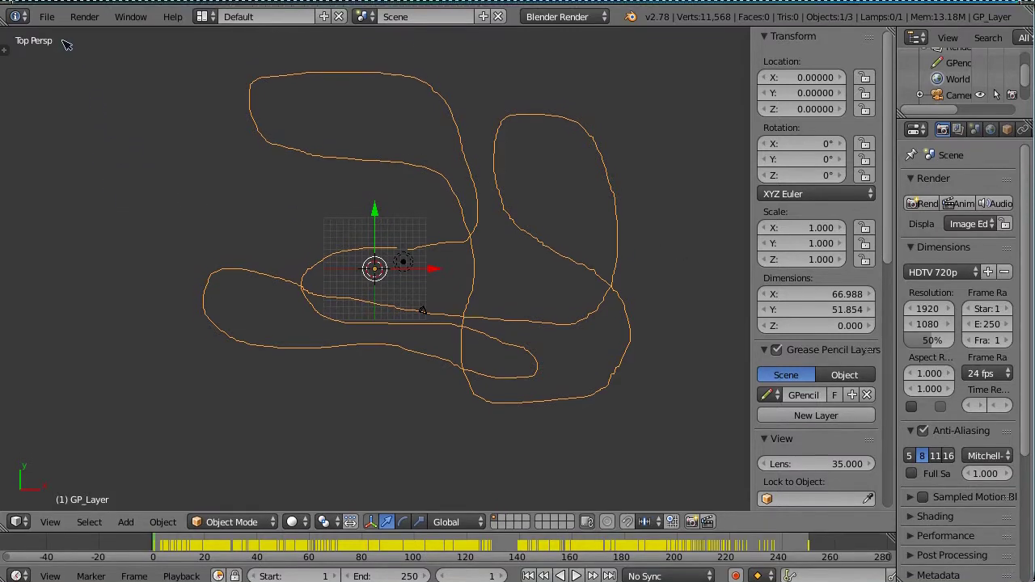
Step: Search the add-ons for 'sim' in User Preferences and enable Add Curve: Simplify Curves
left_click(49, 12)
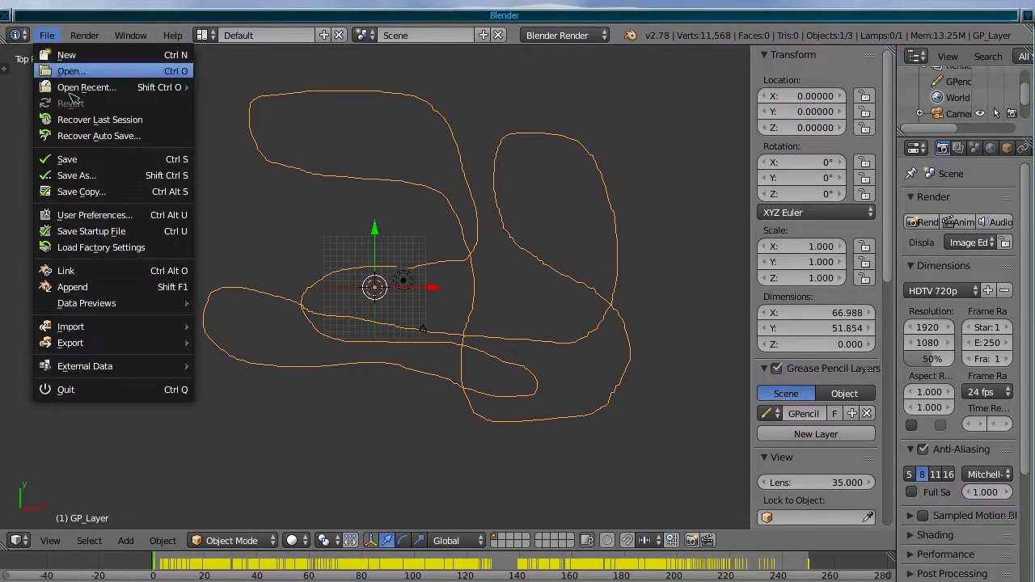
left_click(105, 217)
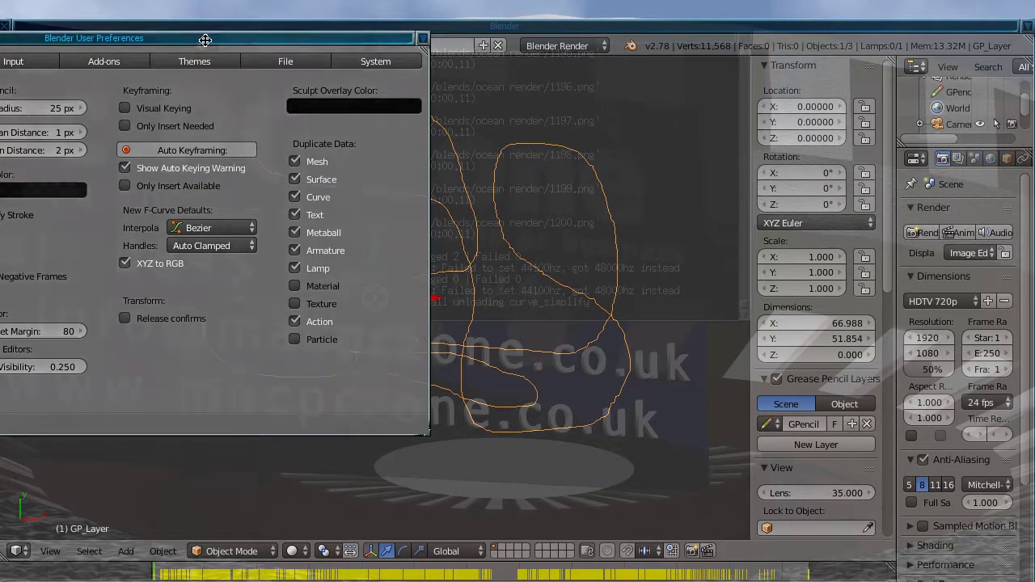
left_click_drag(206, 40, 578, 124)
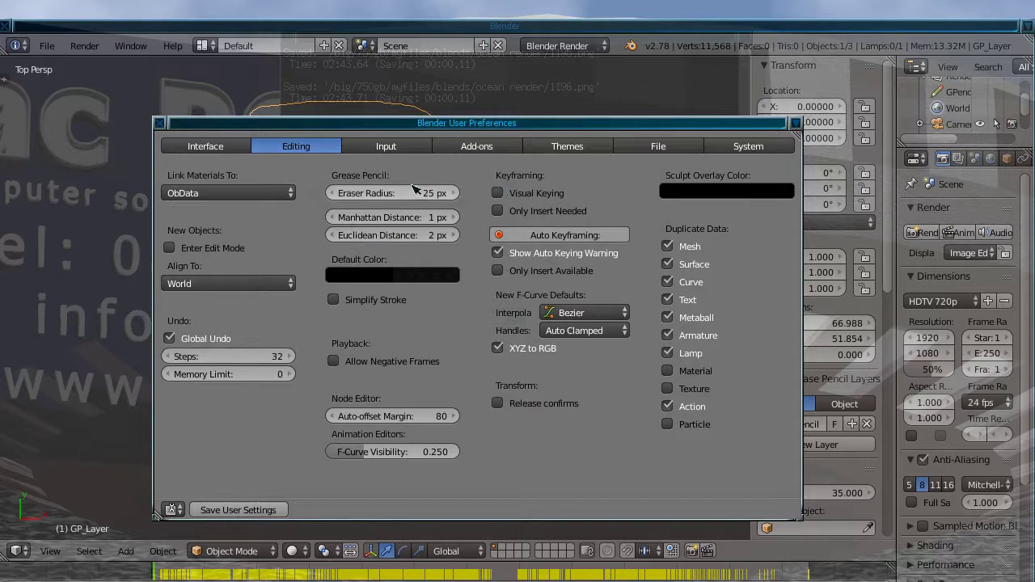
left_click(488, 148)
left_click(220, 173)
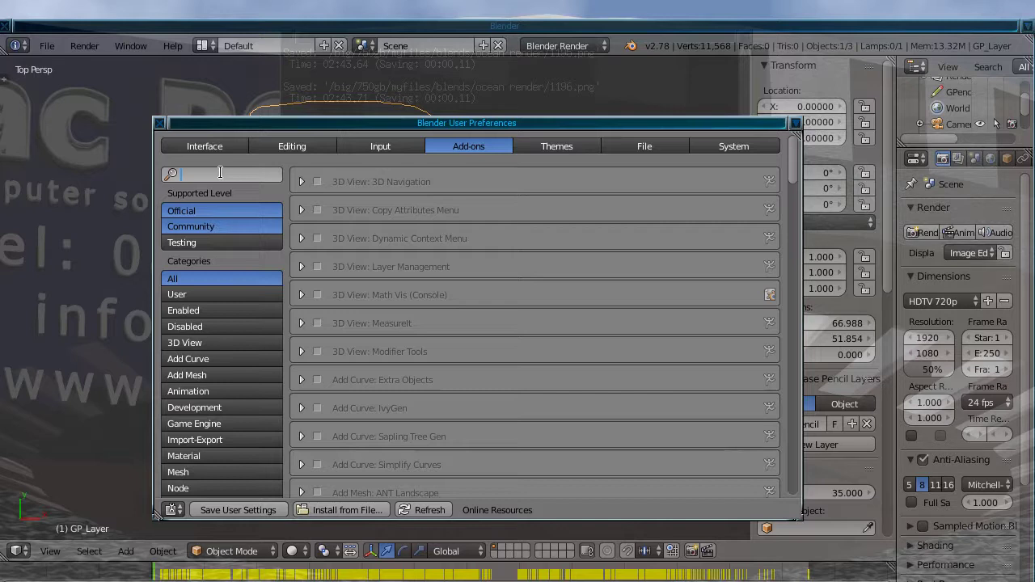
type("sim")
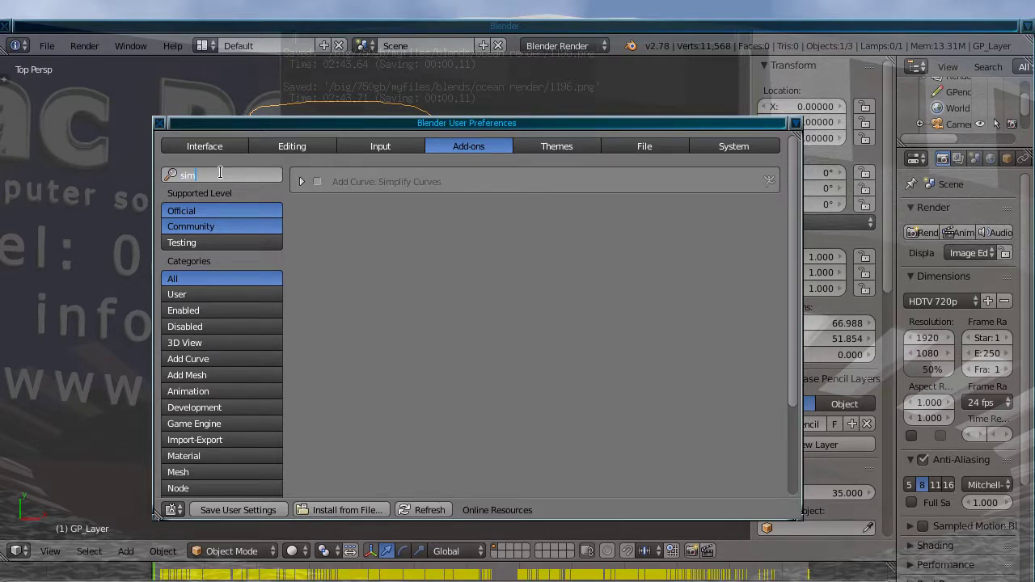
left_click(318, 182)
left_click(317, 182)
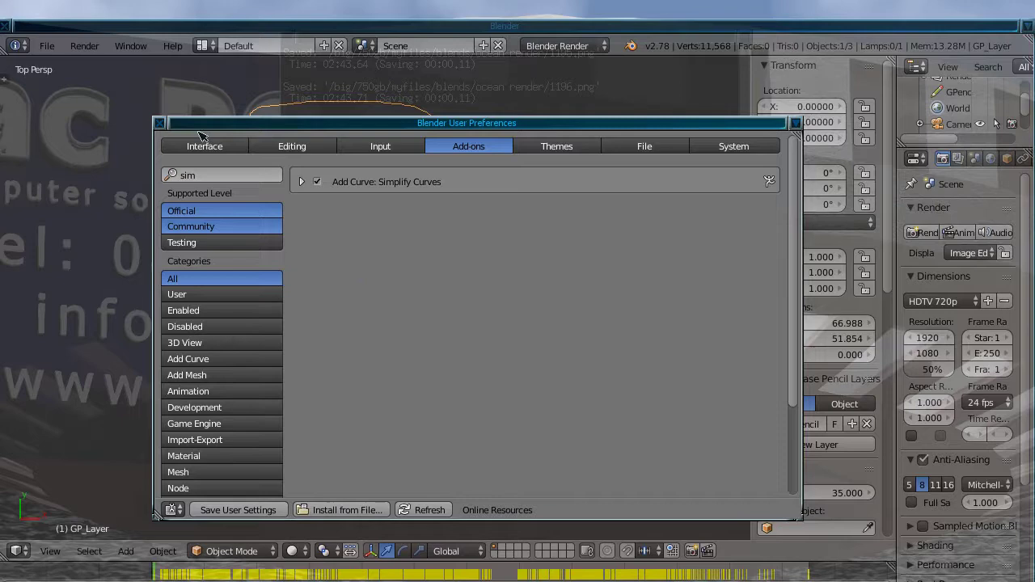
left_click(159, 123)
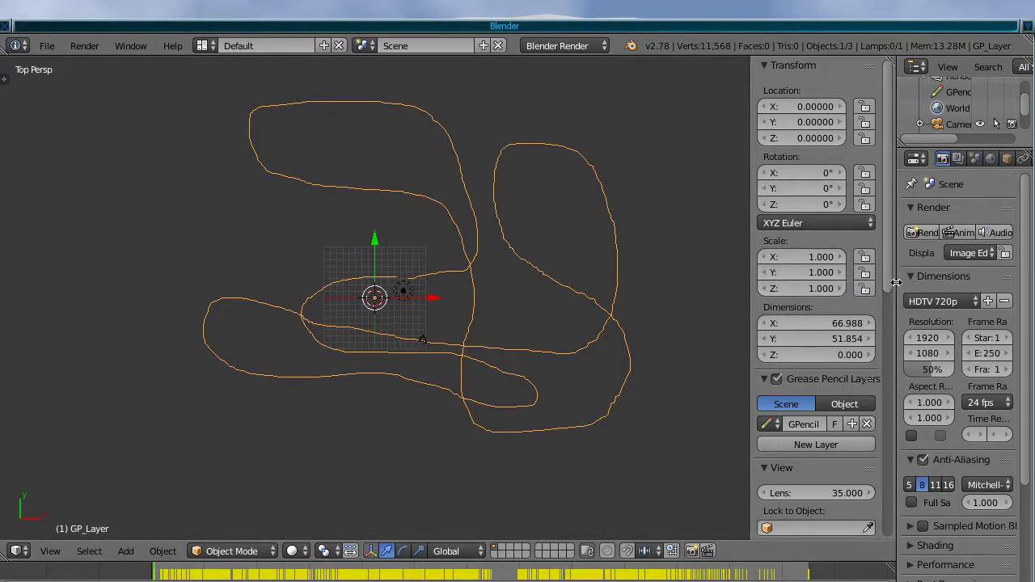
Step: Tick Cyclic U under Active Spline in GP_Layer's curve data, then return to top view
left_click_drag(896, 281, 838, 279)
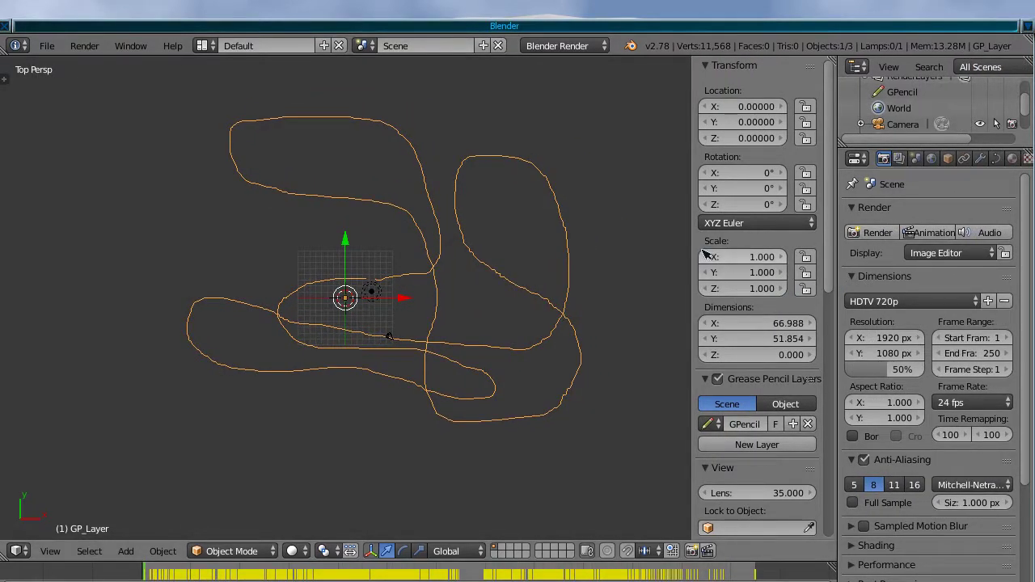
key("n")
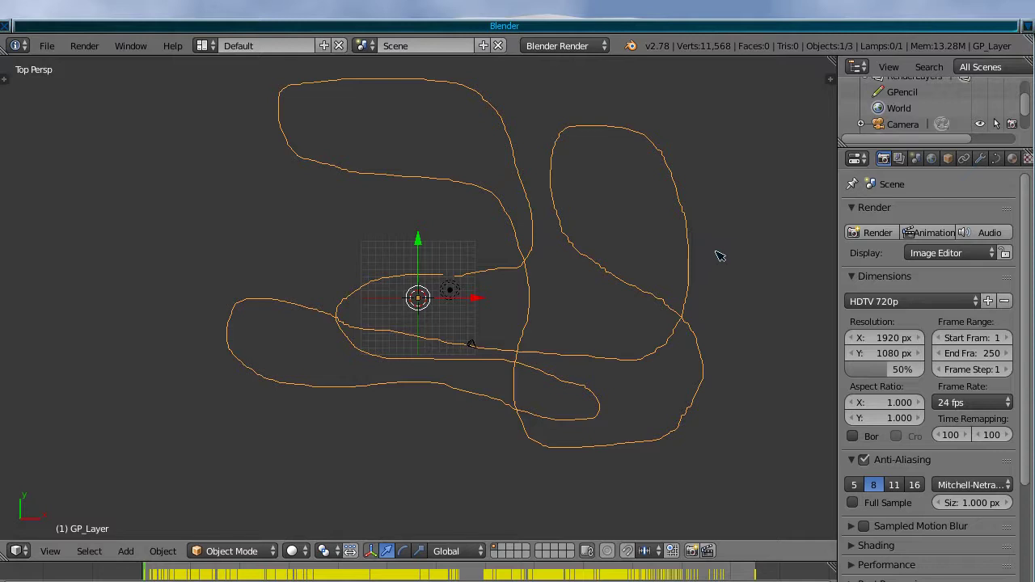
left_click(997, 160)
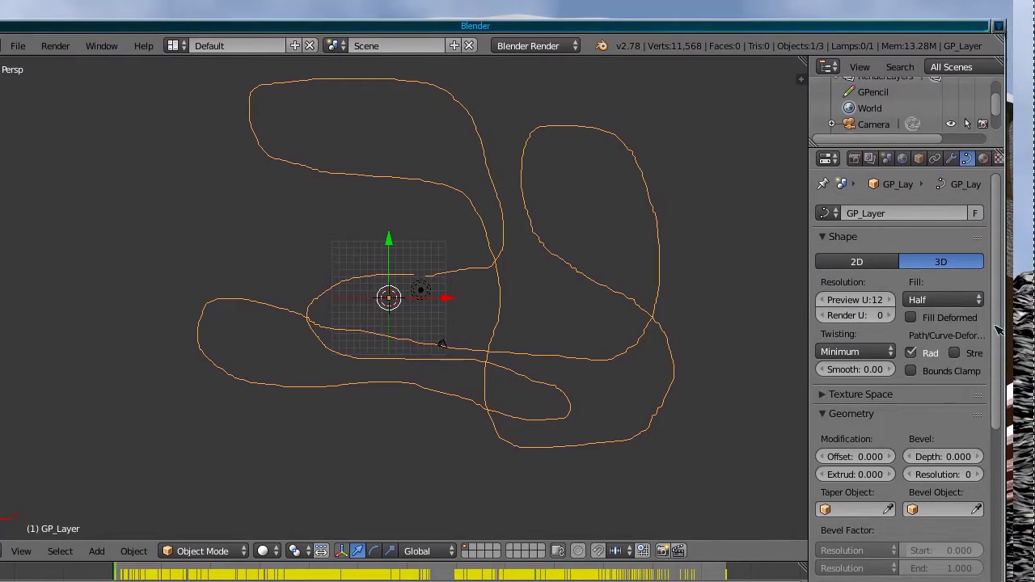
scroll(898, 365, "down", 8)
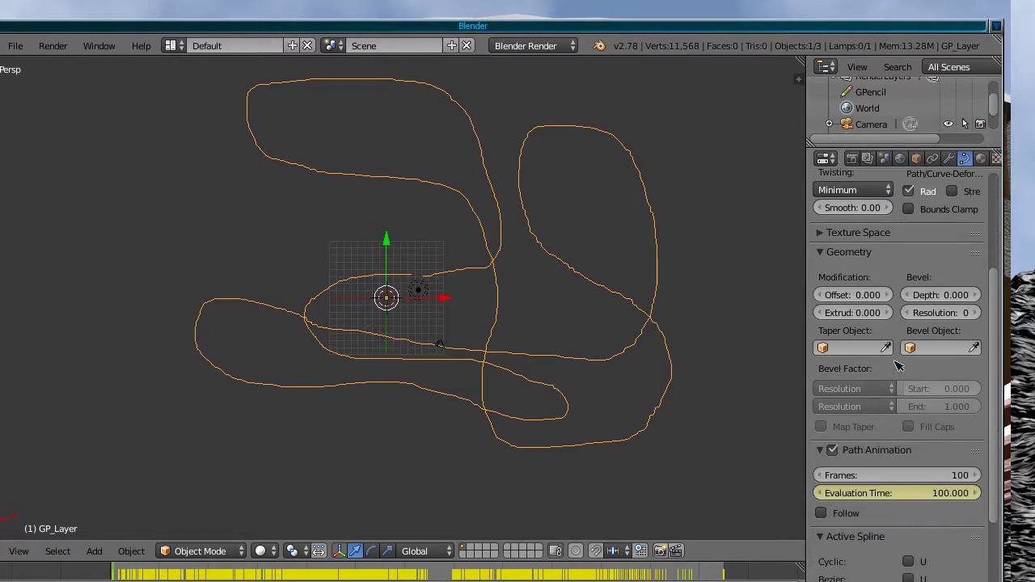
scroll(898, 366, "down", 2)
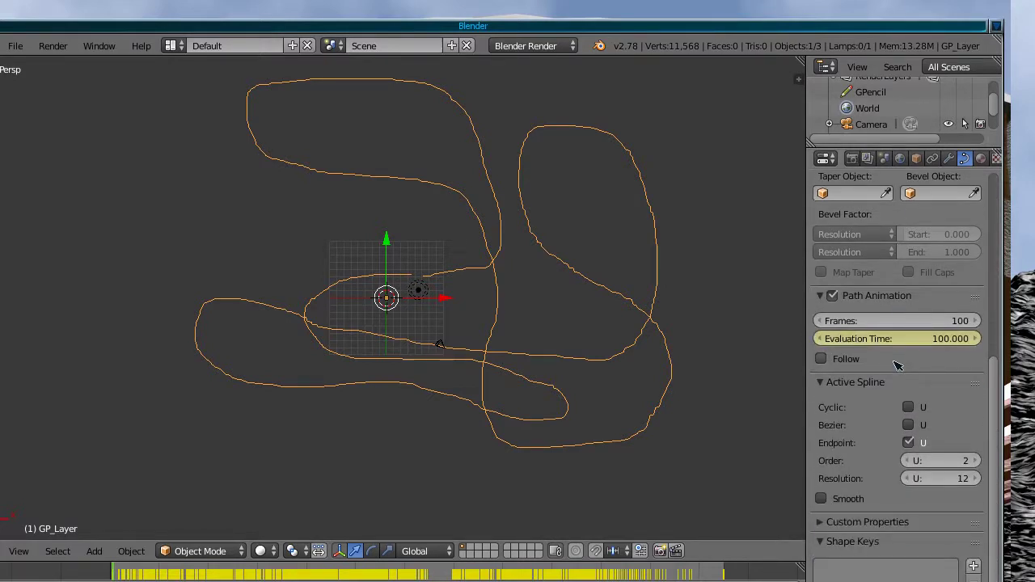
left_click(909, 408)
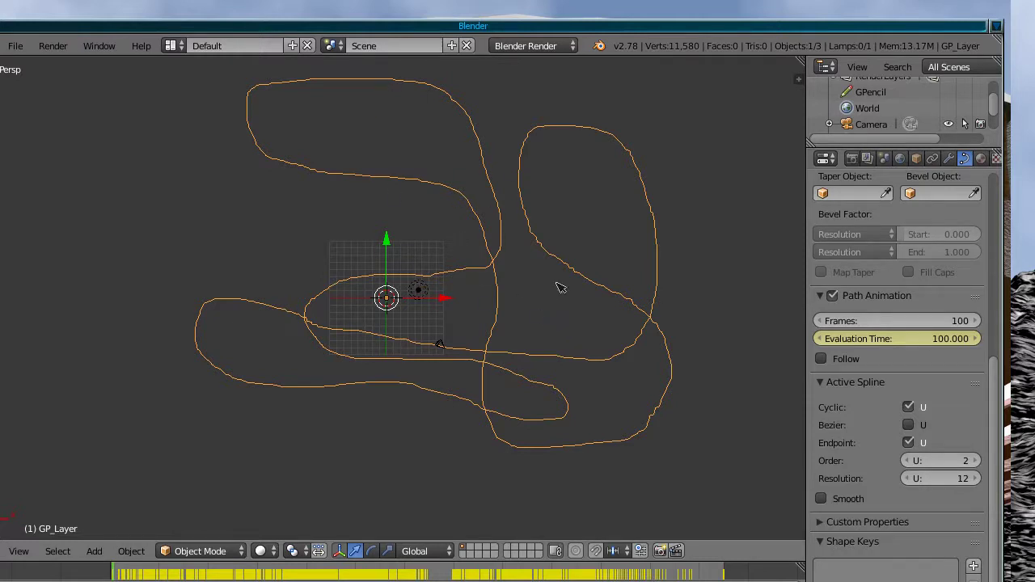
key("KP_7")
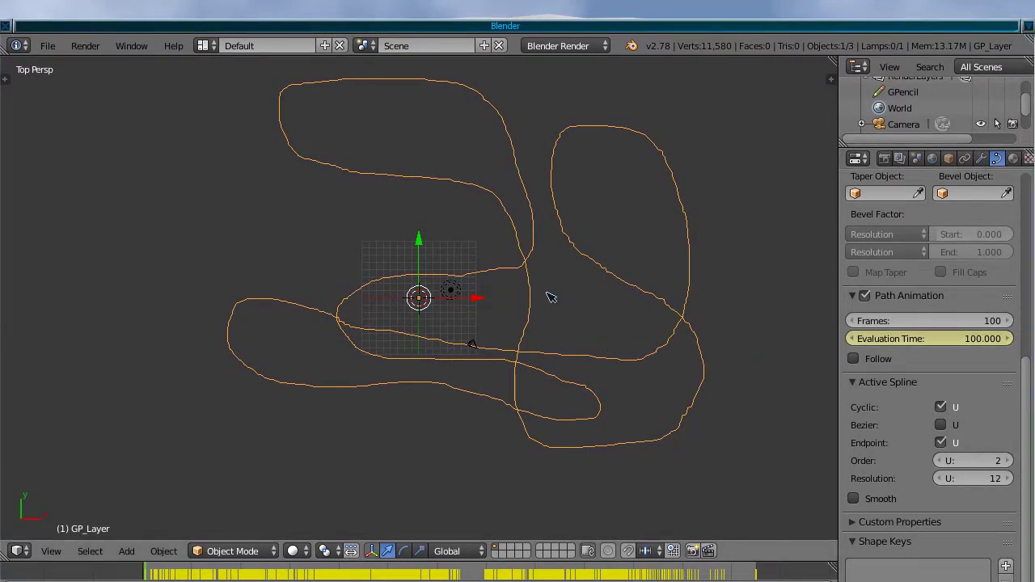
Step: Run Curve: Simplify Curves from the 'sim' command search to create Simple_GP_Layer
key("space")
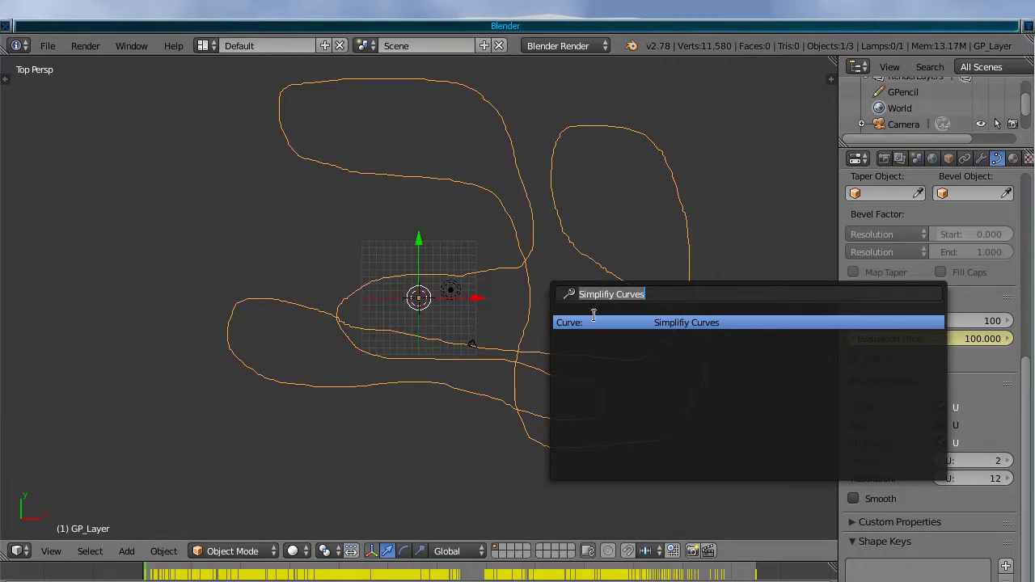
key("BackSpace")
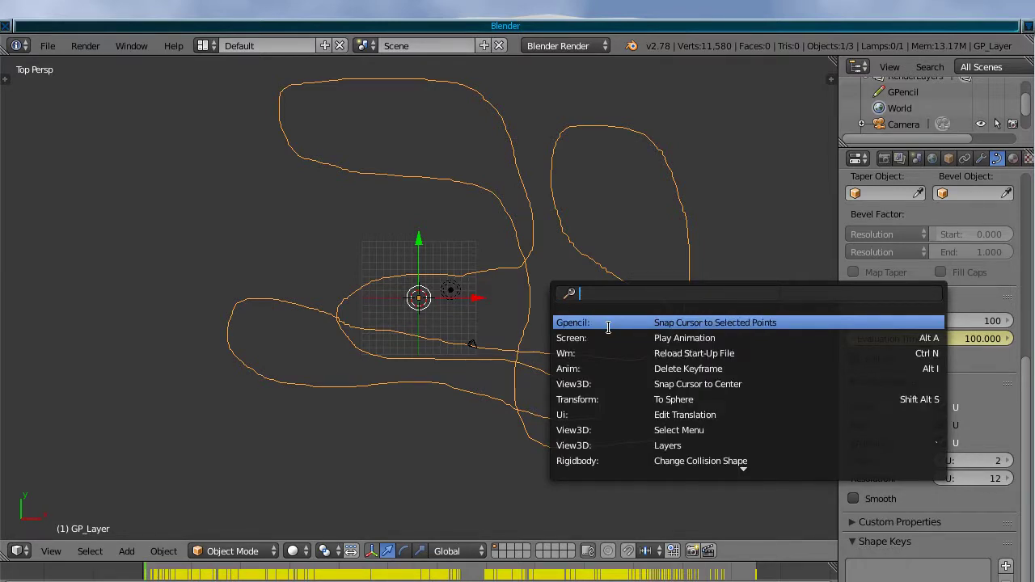
type("sim")
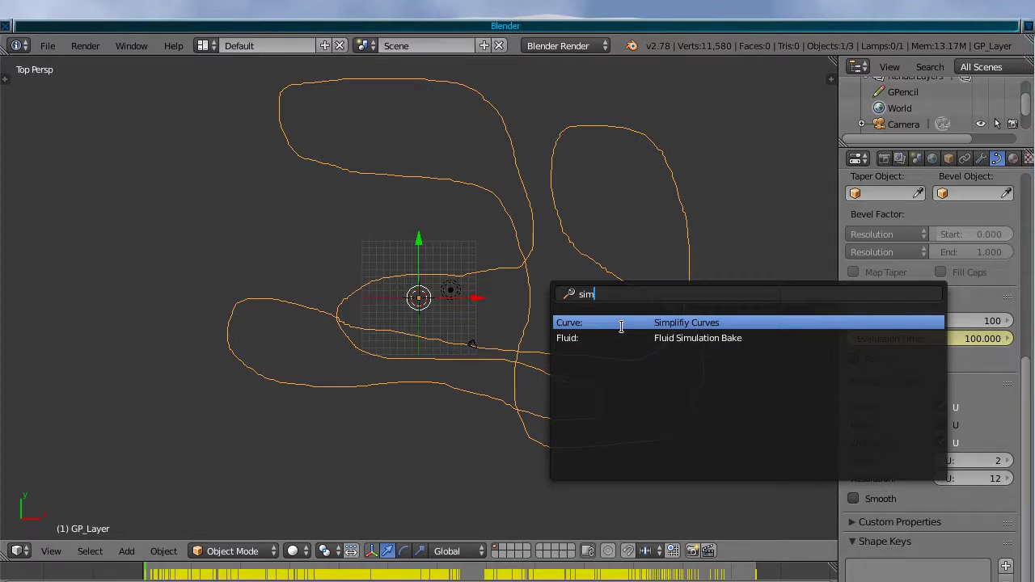
left_click(623, 322)
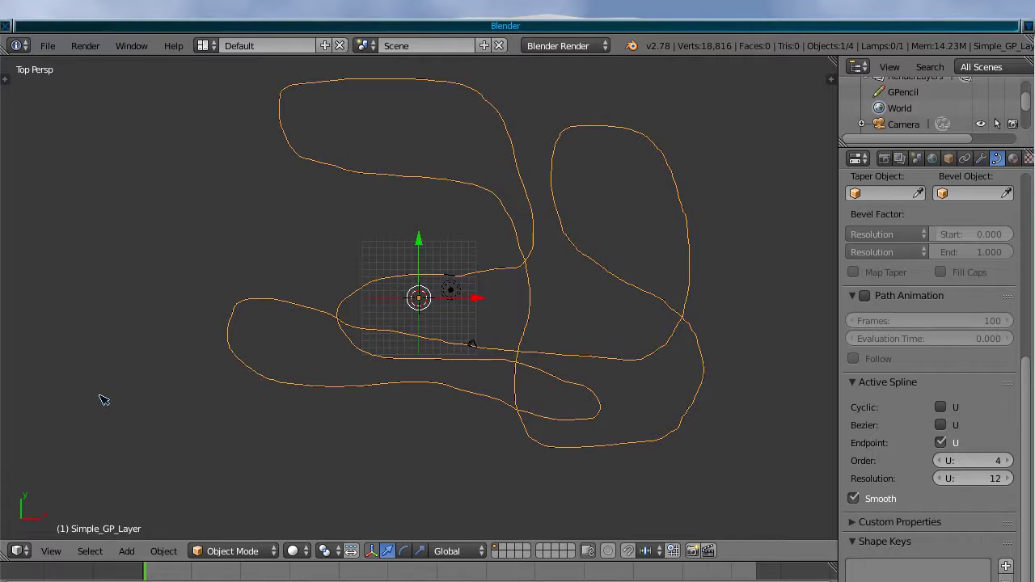
Step: Raise the Simplify Curves 'Error in Blender' value step by step from 0.000 to 0.450
key("t")
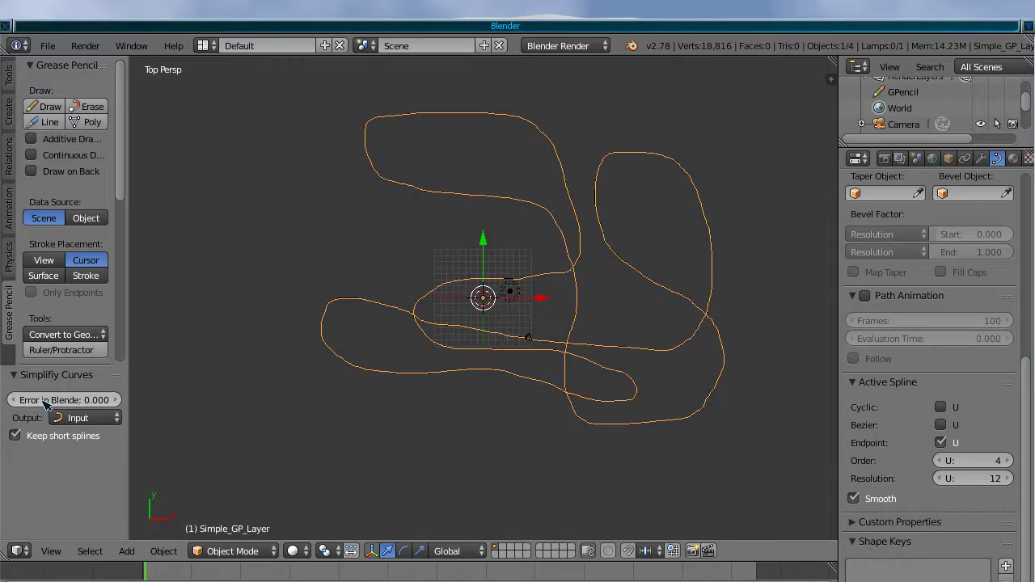
left_click(117, 400)
left_click(117, 400)
left_click(117, 400)
left_click(118, 401)
left_click(118, 401)
left_click(118, 400)
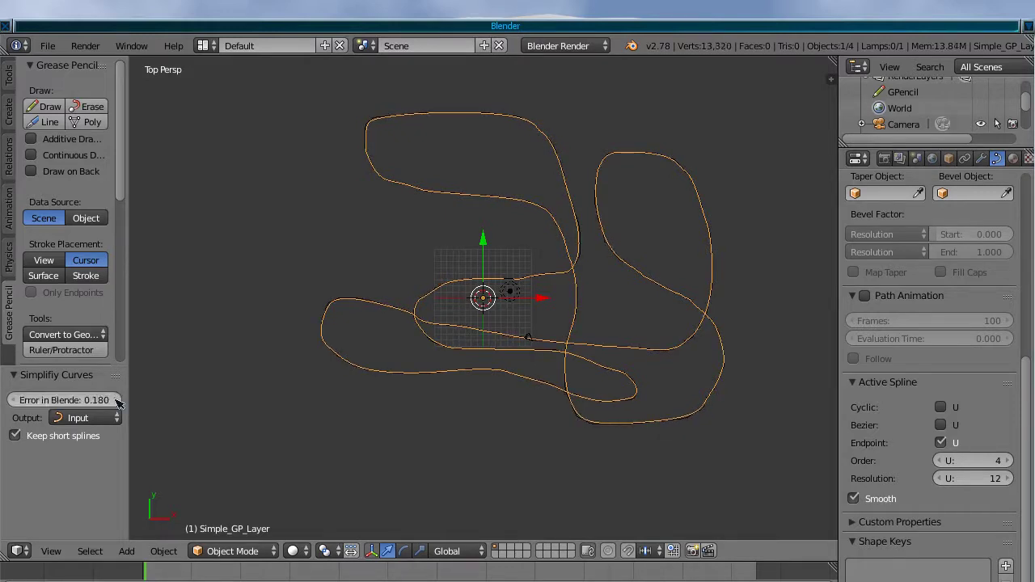
left_click(117, 401)
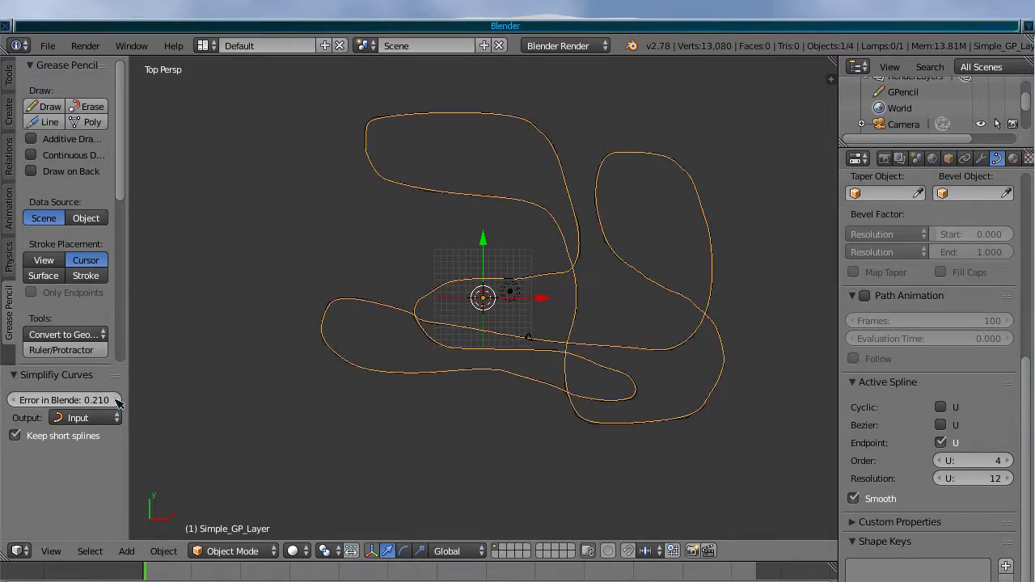
left_click(117, 400)
left_click(118, 401)
left_click(117, 400)
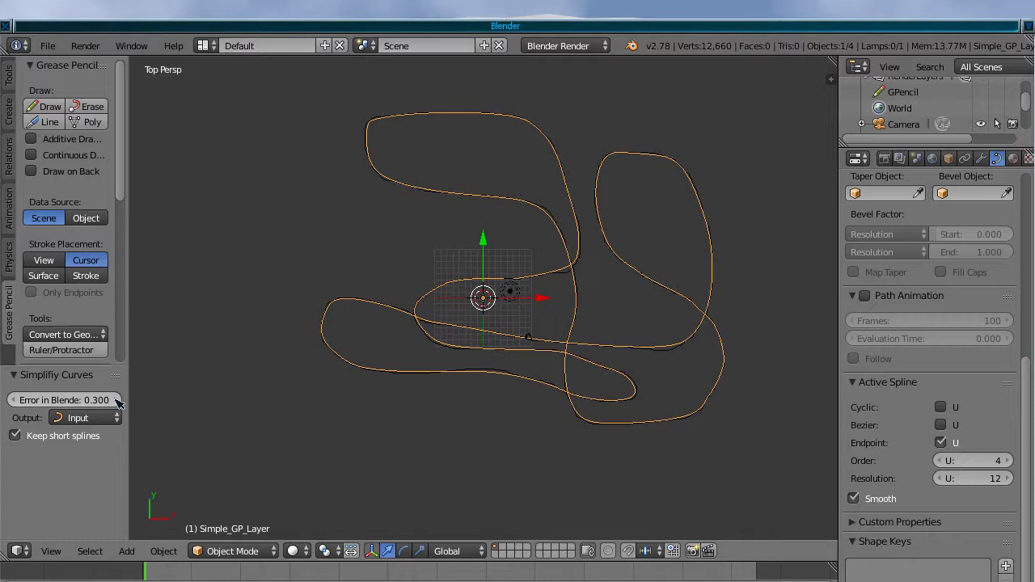
left_click(117, 400)
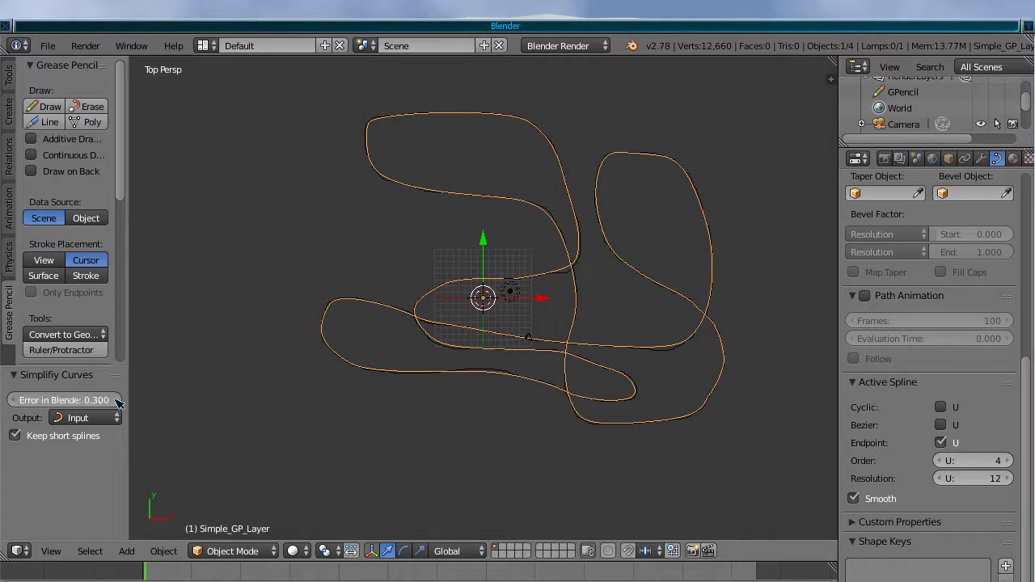
left_click(117, 401)
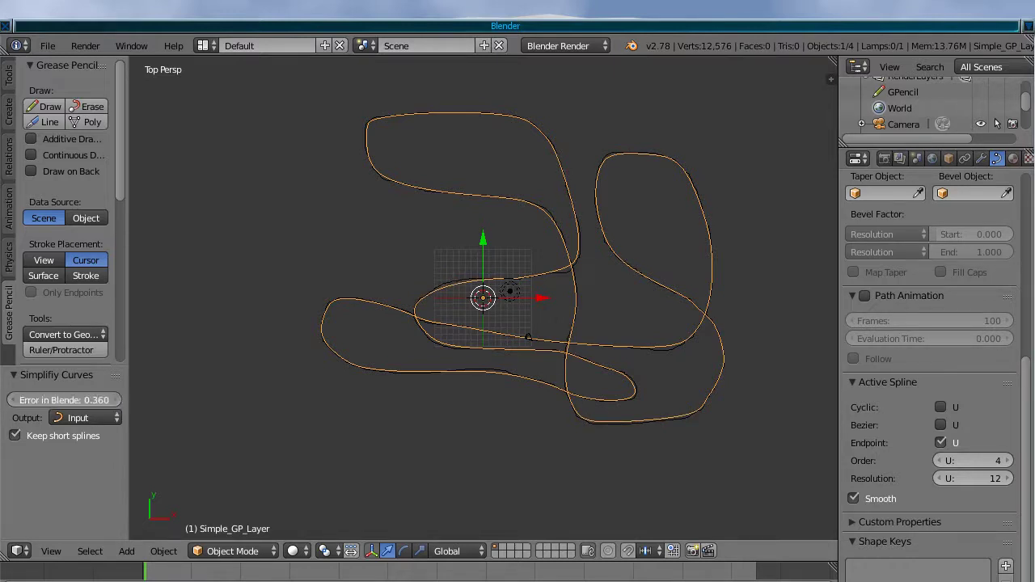
left_click(117, 401)
left_click(117, 400)
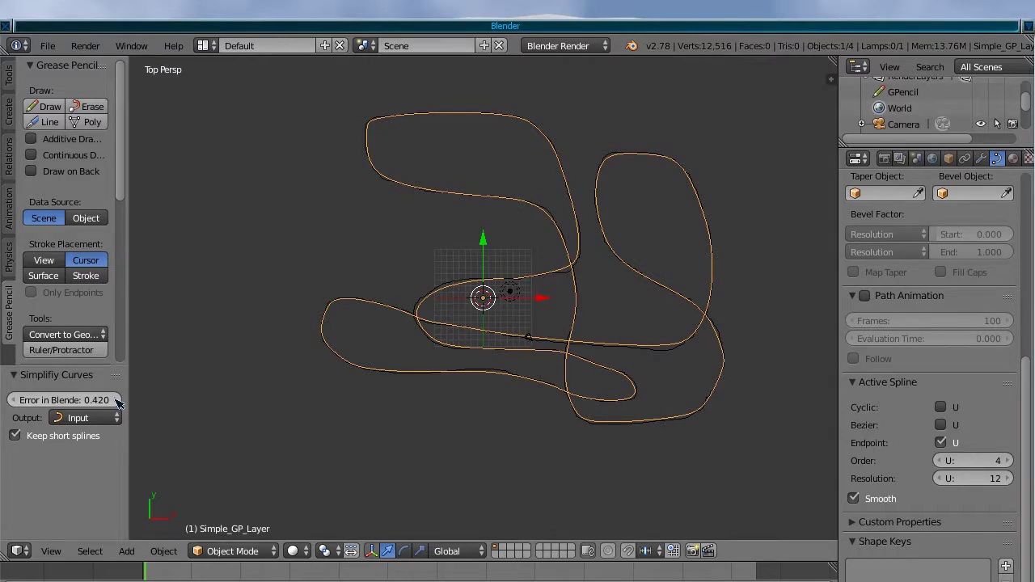
left_click(118, 400)
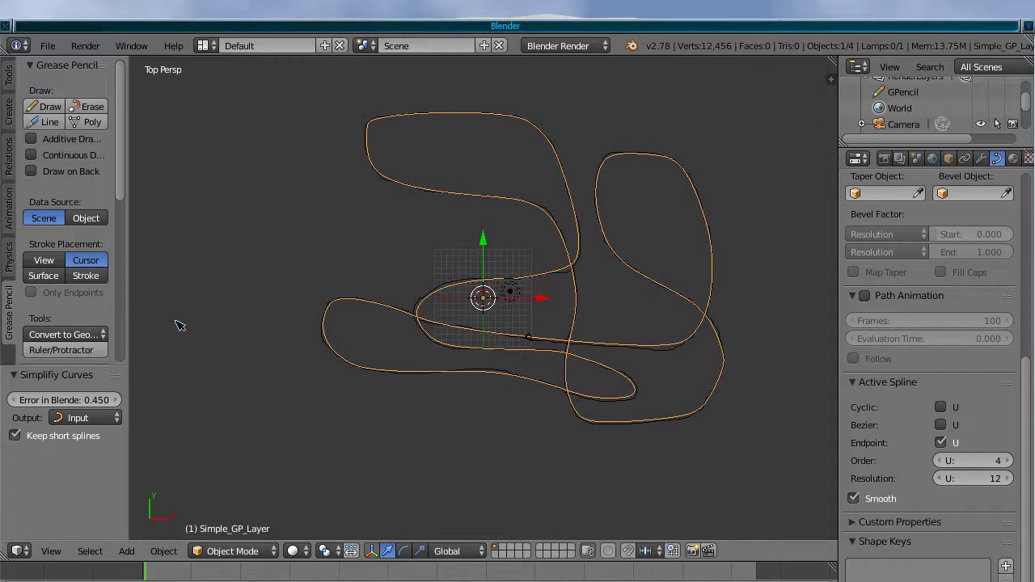
Step: Move the original jagged GP_Layer curve onto a hidden layer
key("t")
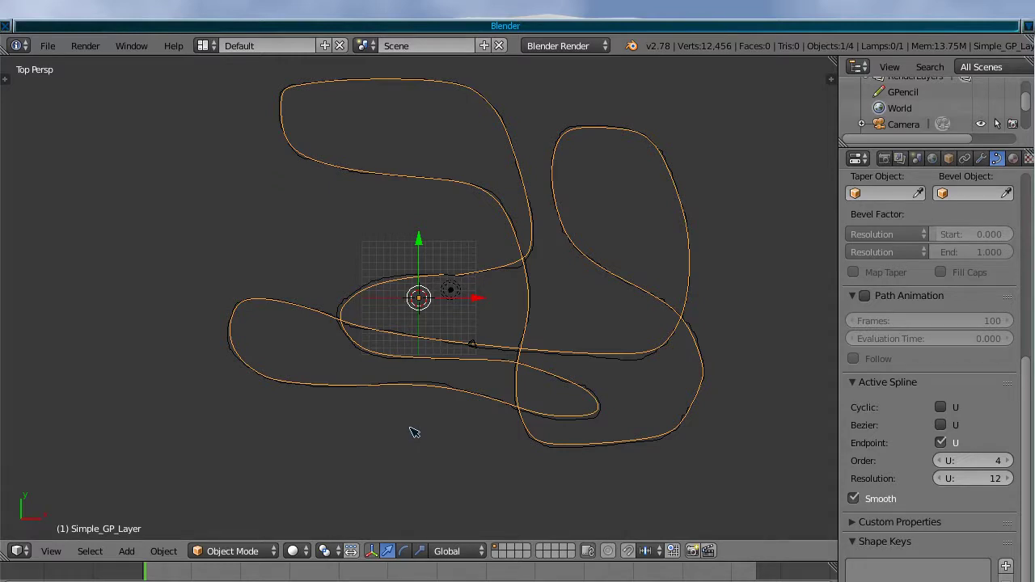
right_click(627, 361)
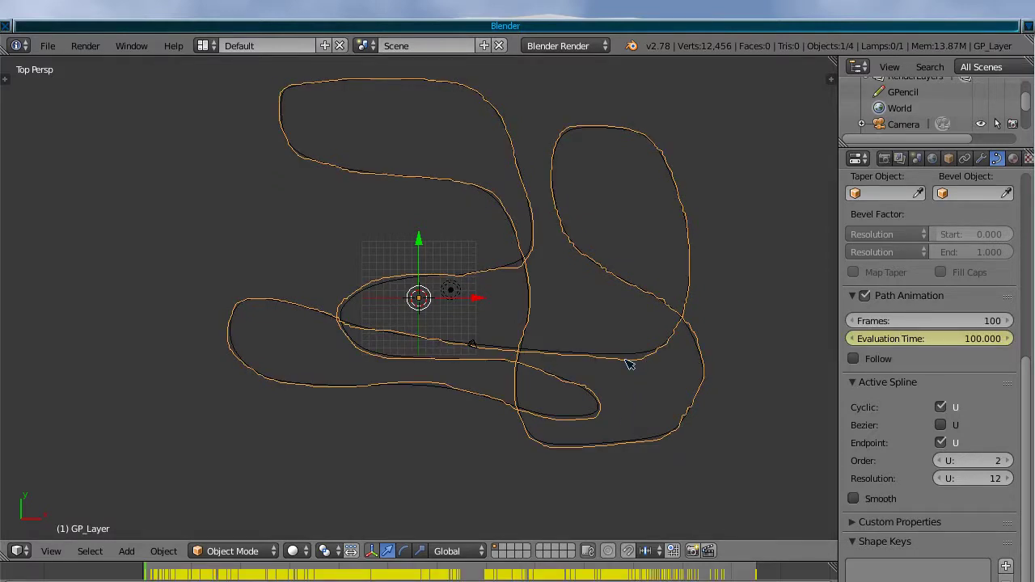
key("m")
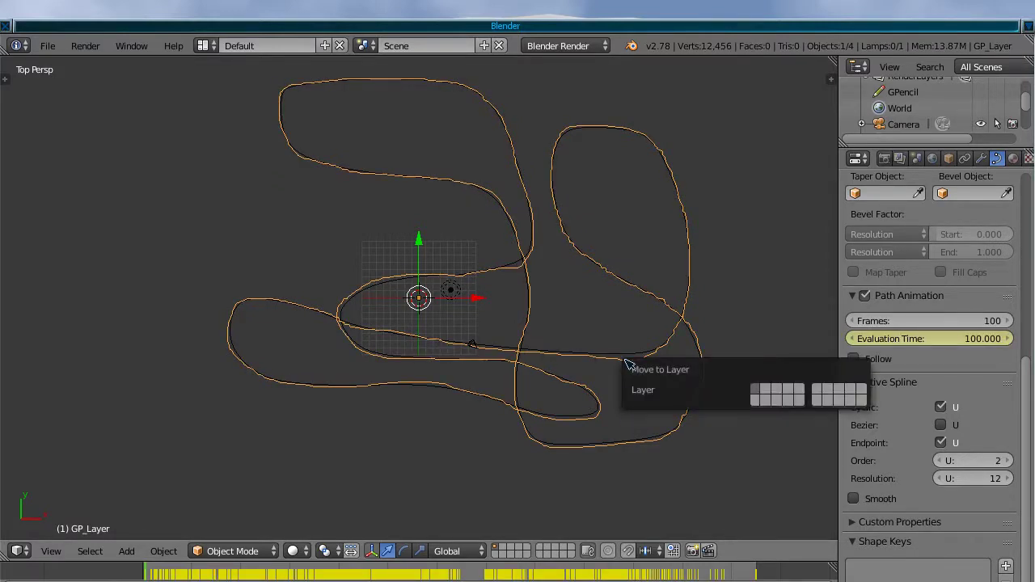
left_click(768, 391)
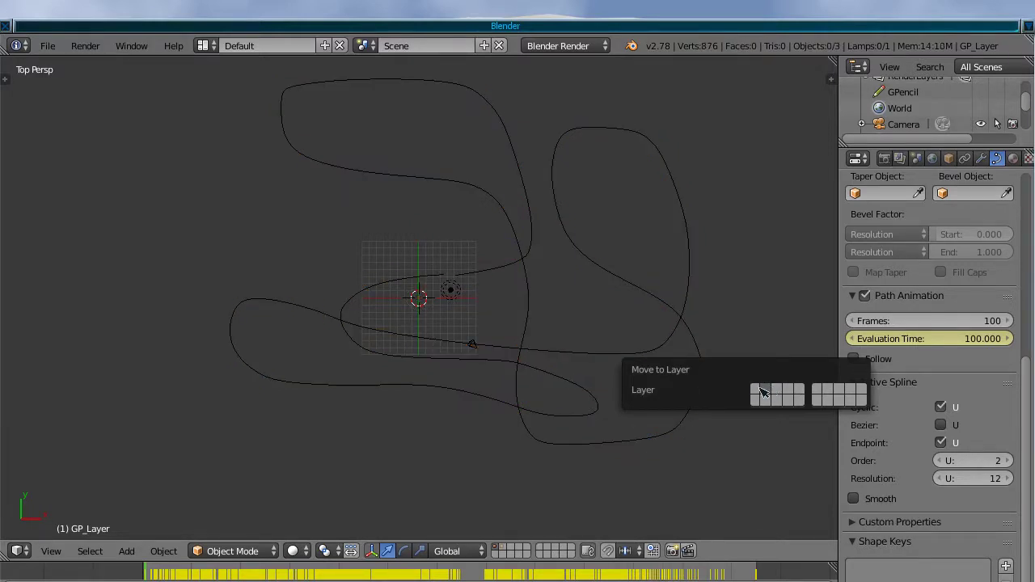
Step: Select Simple_GP_Layer and toggle its Cyclic setting on, then back off
right_click(622, 281)
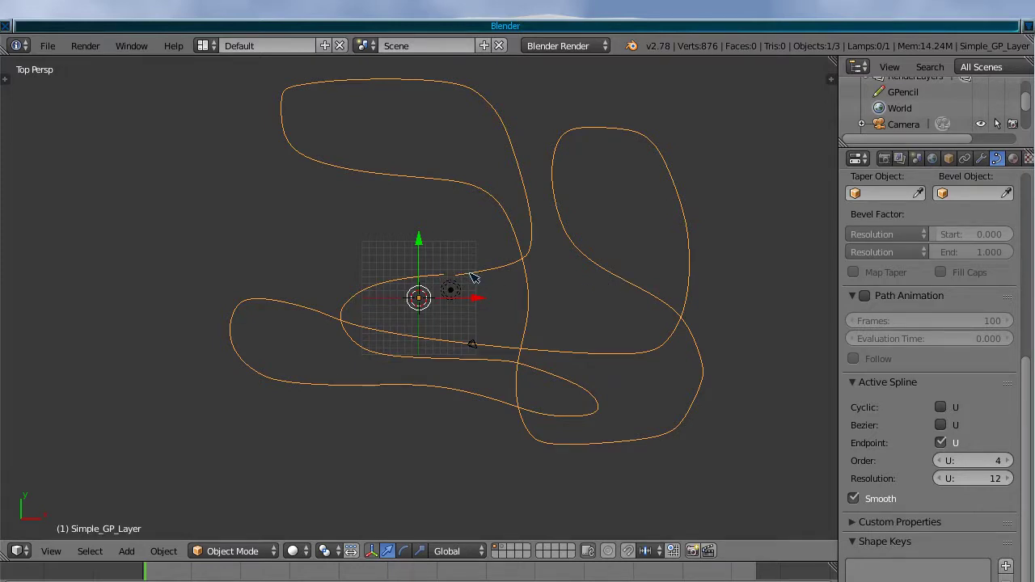
left_click(941, 407)
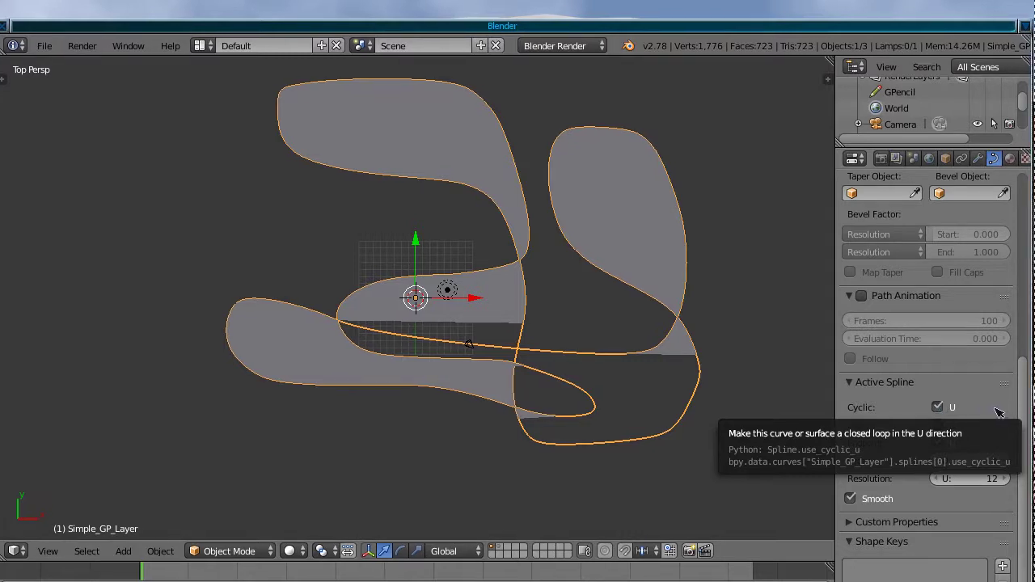
scroll(943, 405, "up", 10)
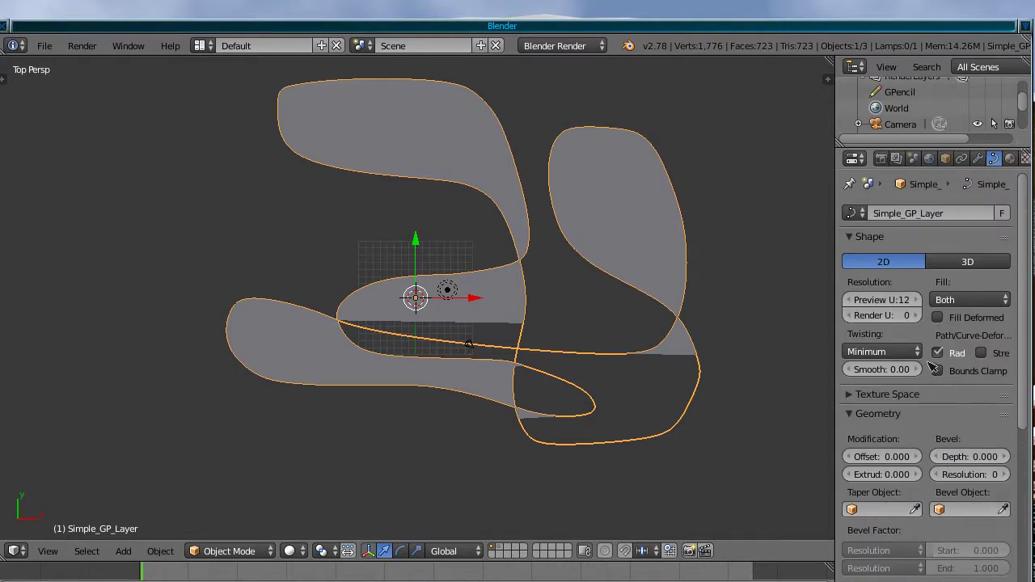
scroll(955, 415, "down", 10)
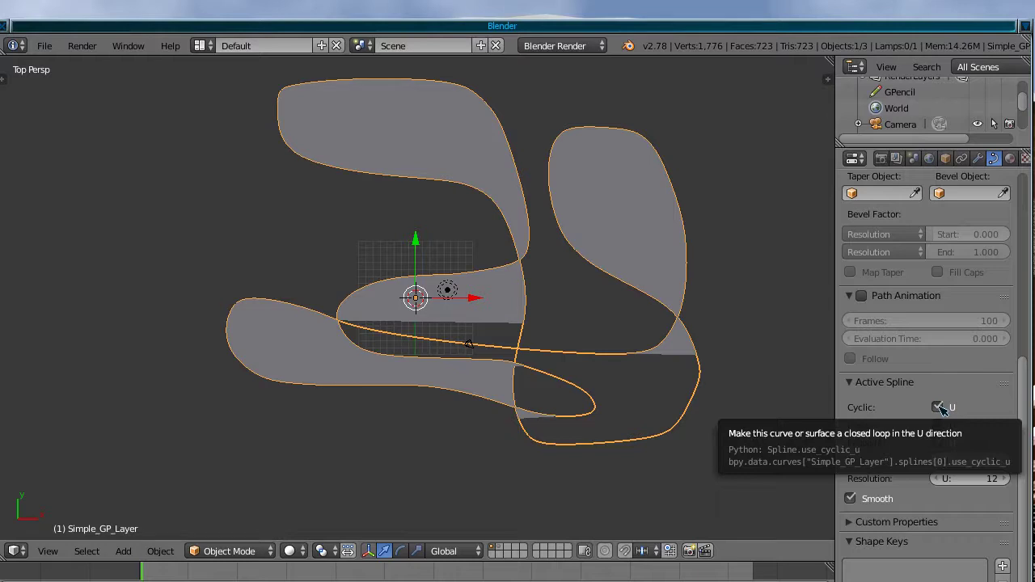
left_click(939, 408)
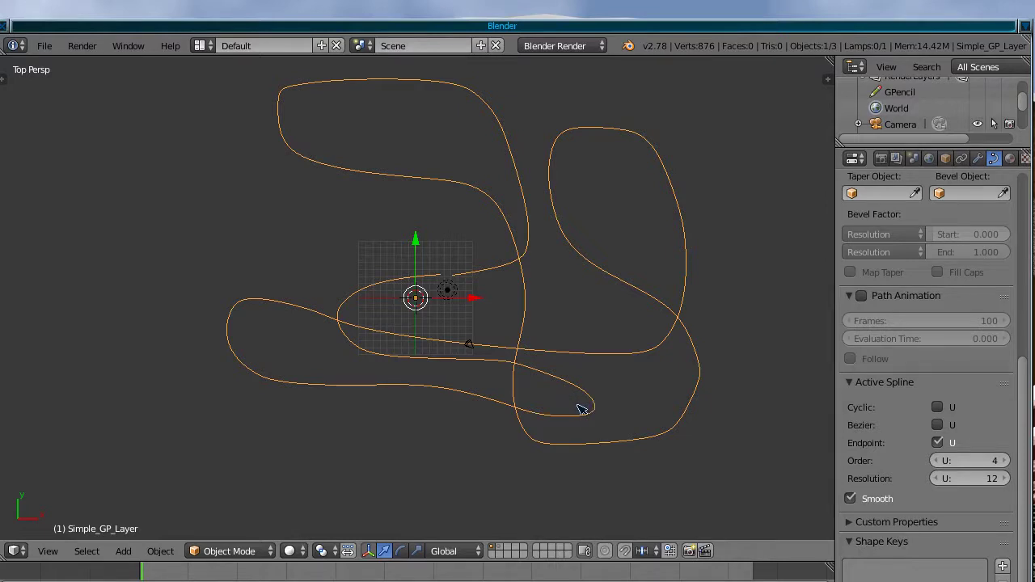
Step: Orbit to a perspective view and set Simple_GP_Layer's curve shape to 3D
middle_click_drag(582, 409, 558, 279)
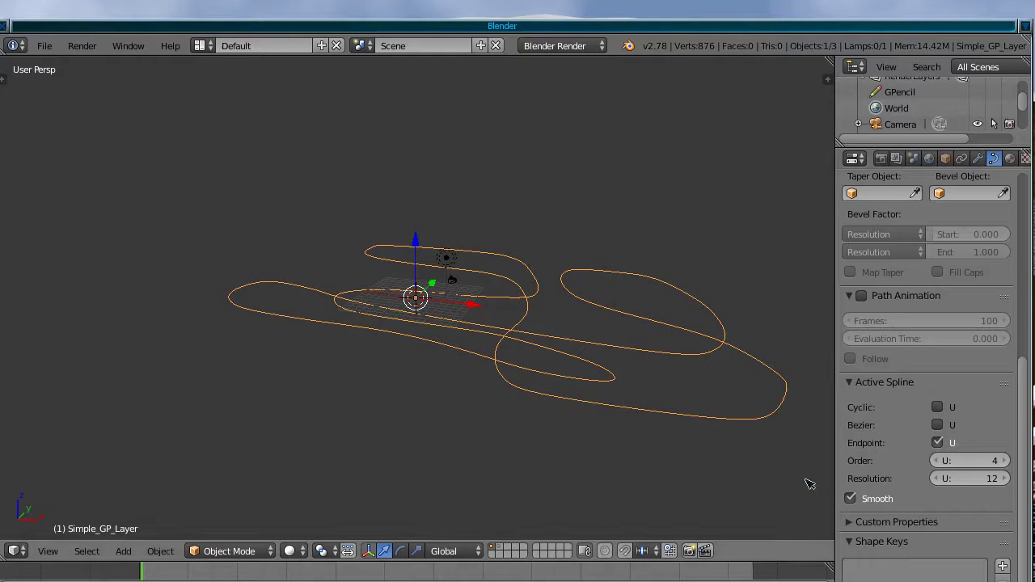
scroll(950, 365, "up", 10)
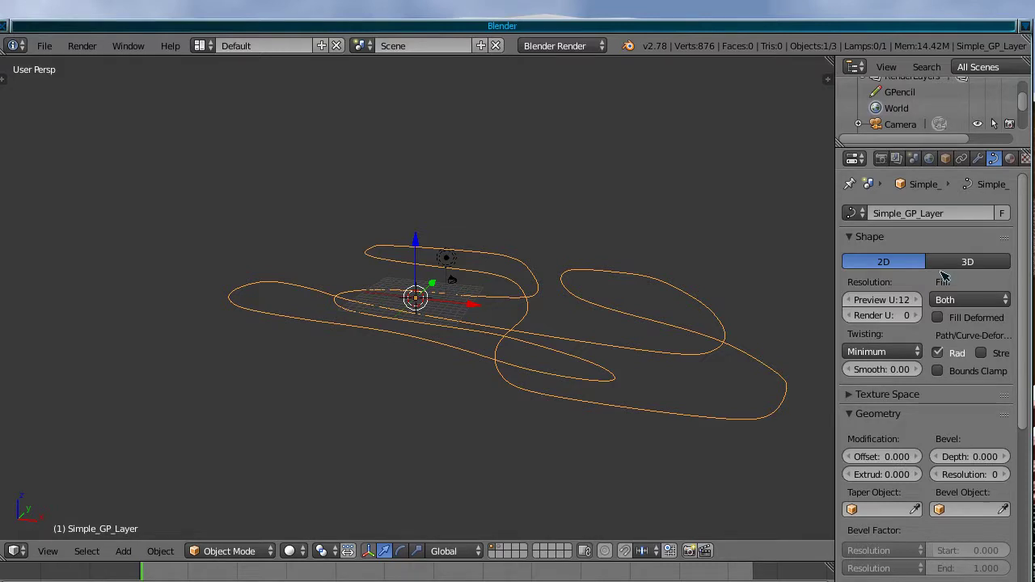
left_click(948, 264)
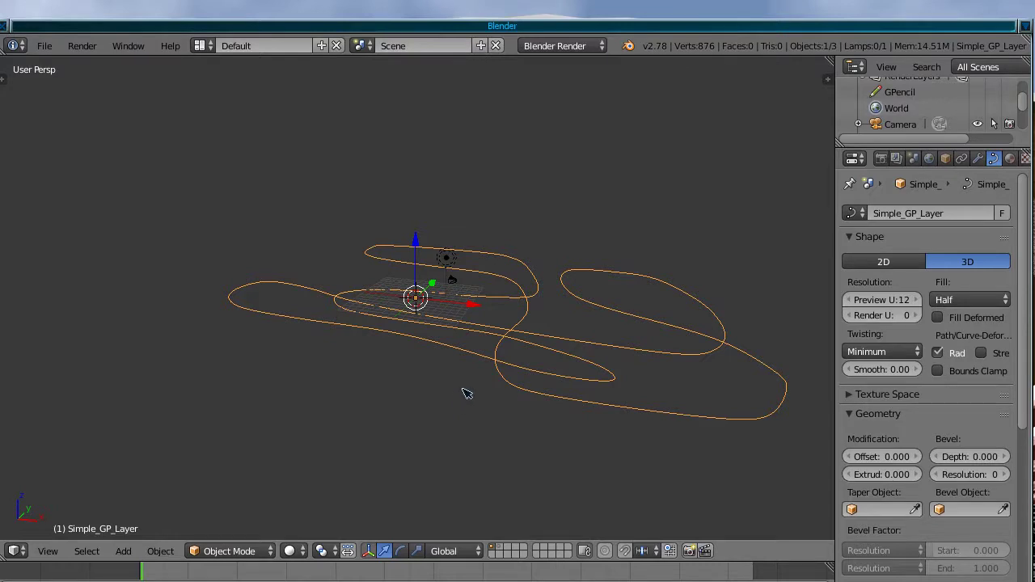
Step: Enter Edit Mode on the track curve and move two control points along Z
key("Tab")
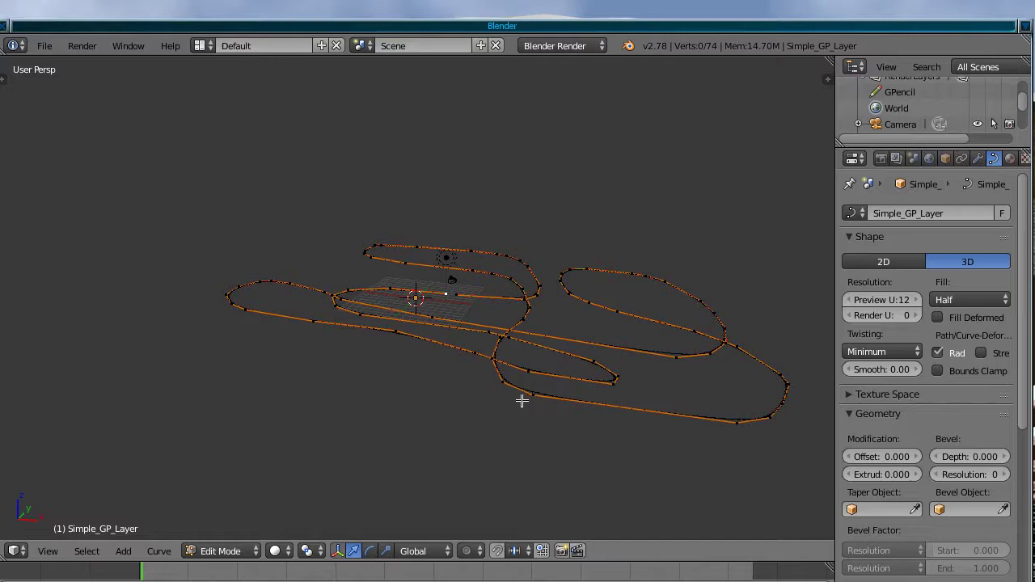
middle_click_drag(522, 402, 456, 406)
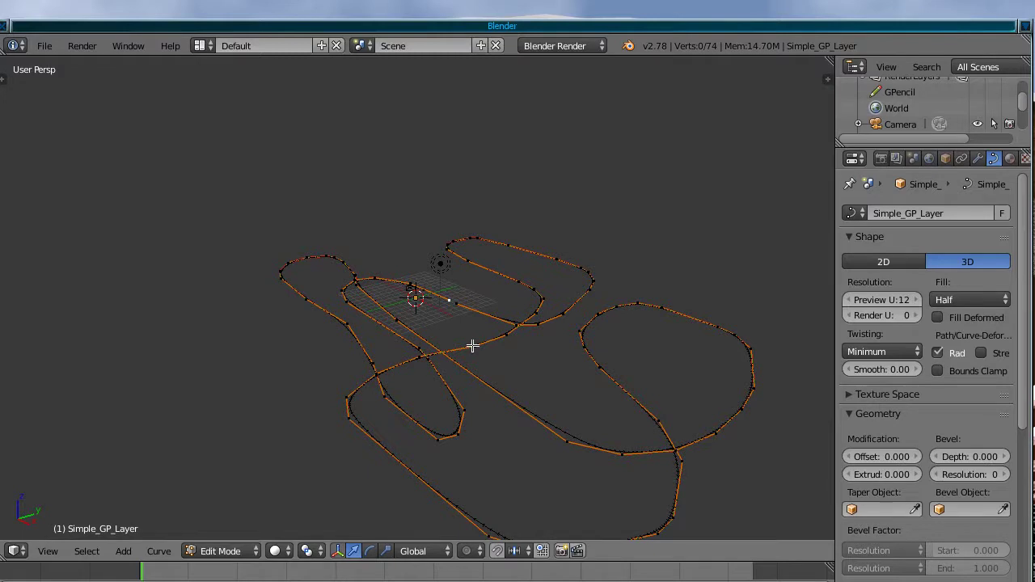
right_click(473, 346)
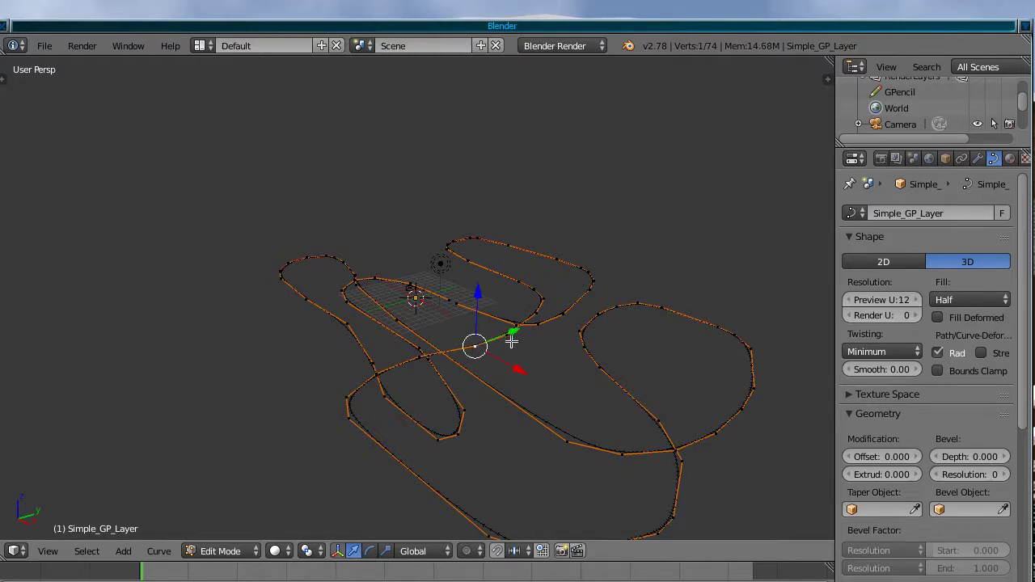
key("g")
key("z")
left_click(480, 310)
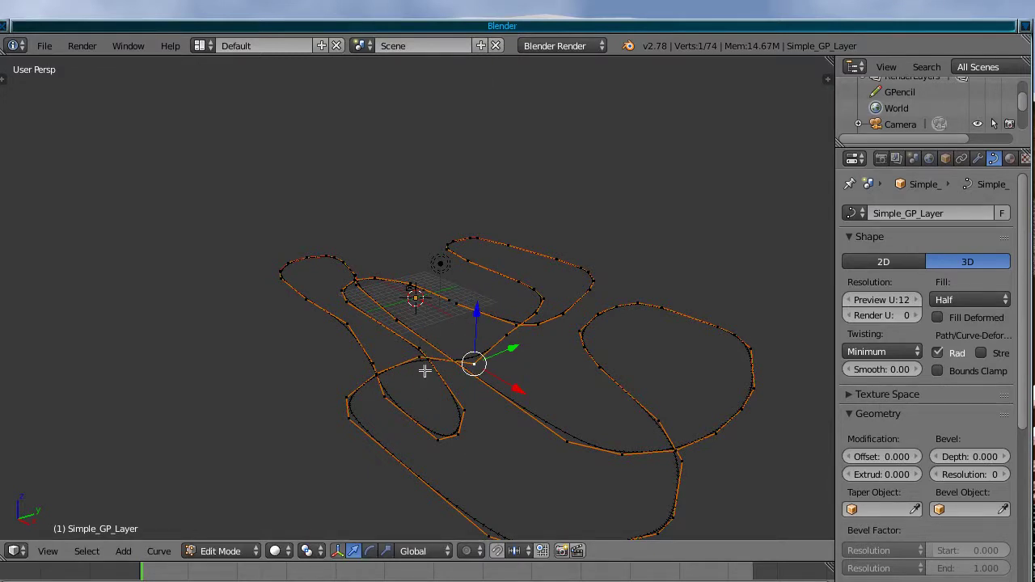
right_click(418, 359)
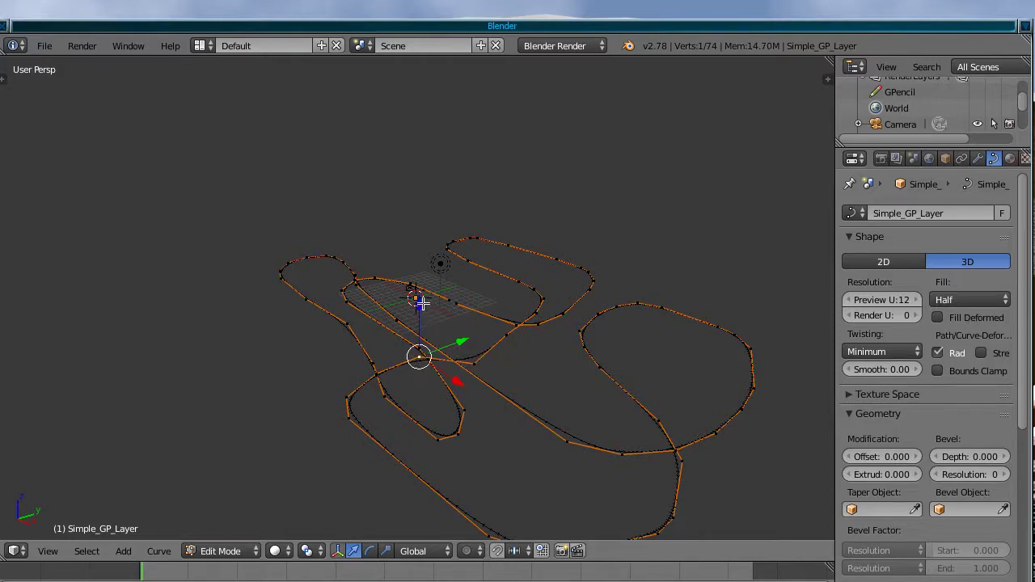
key("g")
key("z")
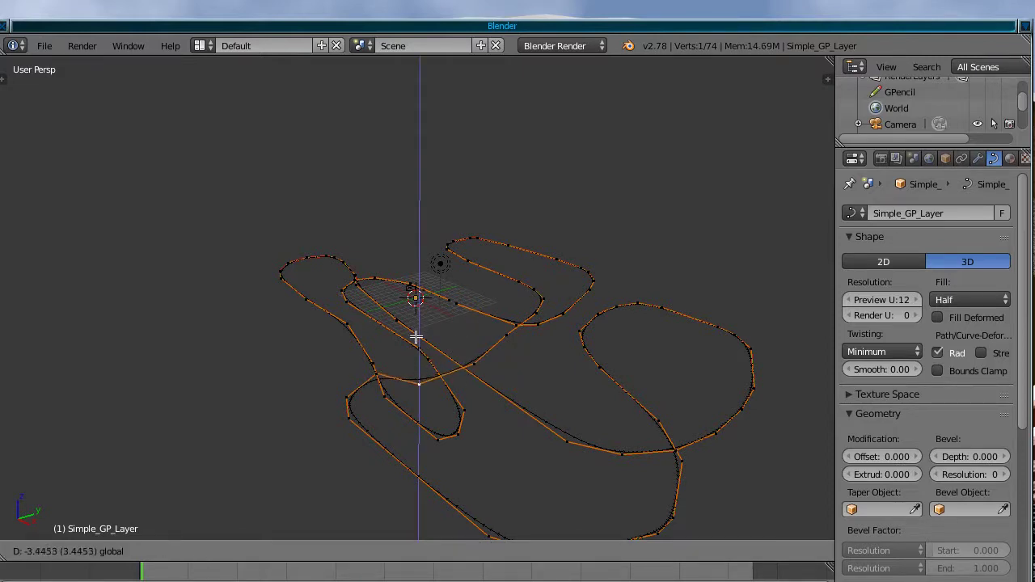
left_click(391, 368)
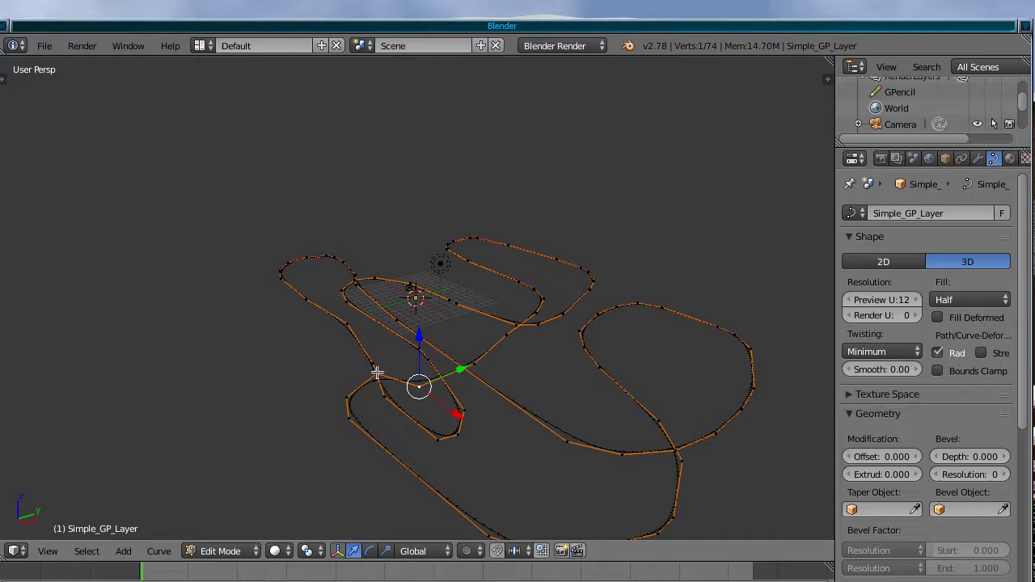
Step: Lower two more control points vertically from a flatter view of the curve
right_click(377, 373)
key("g")
key("z")
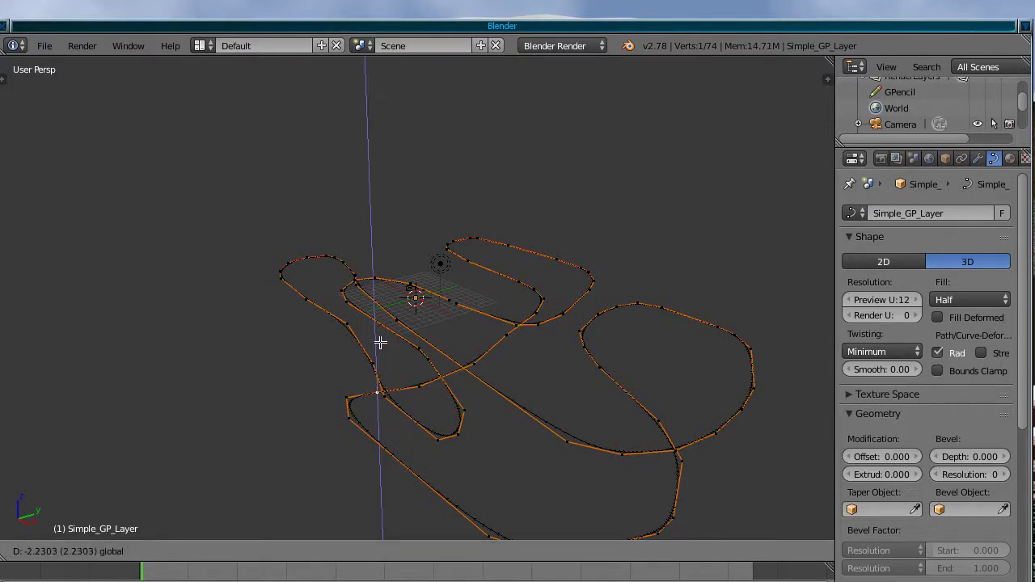
left_click(380, 340)
middle_click_drag(625, 456, 541, 342)
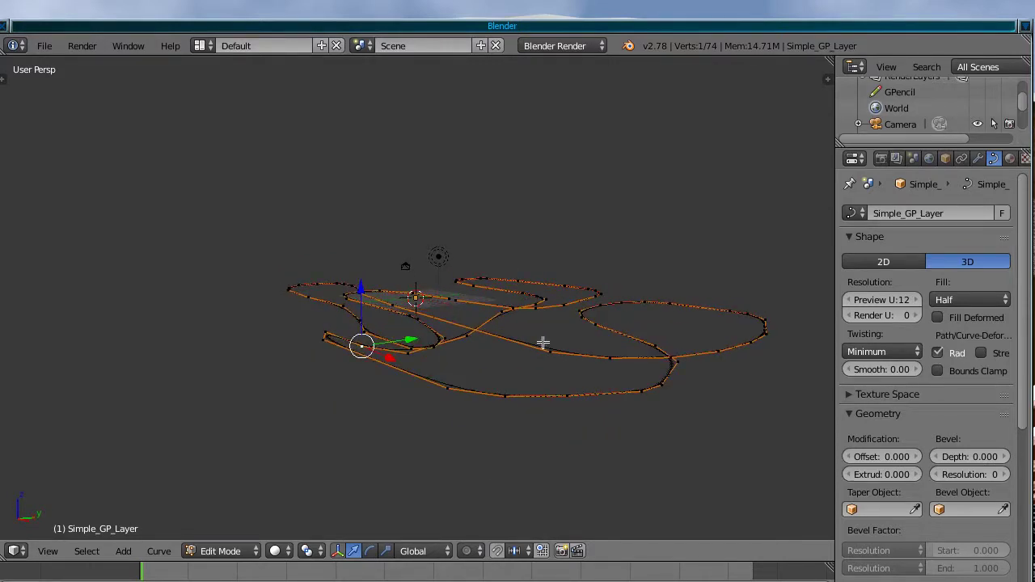
right_click(501, 312)
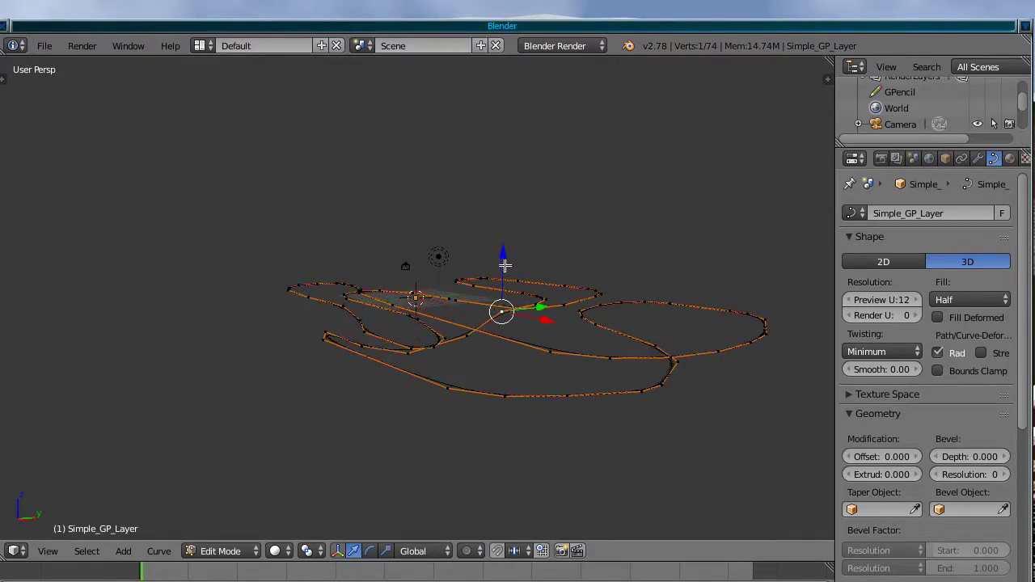
left_click_drag(504, 256, 508, 274)
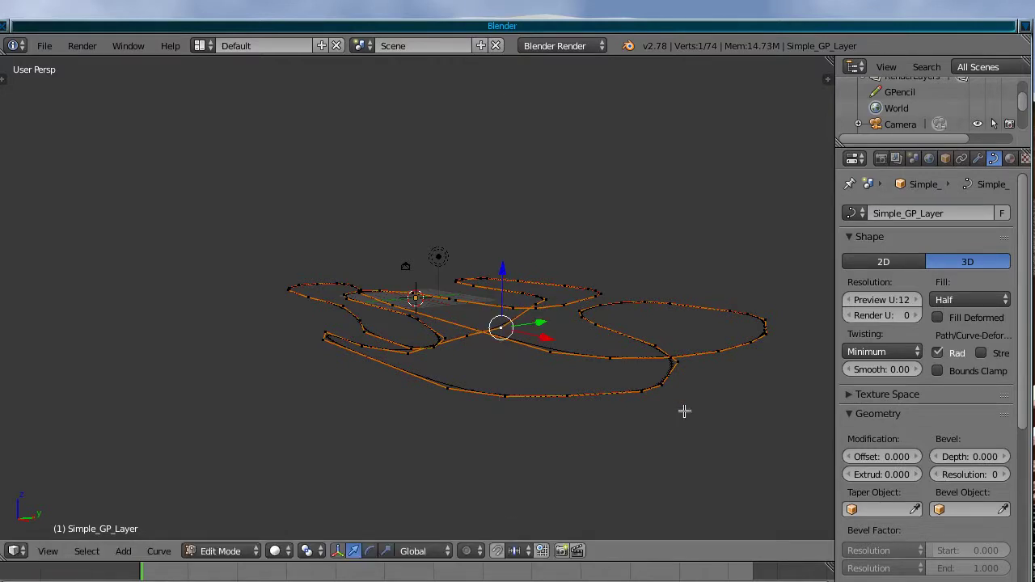
Step: Raise three points on the right-hand loop higher and check the new heights
right_click(675, 362)
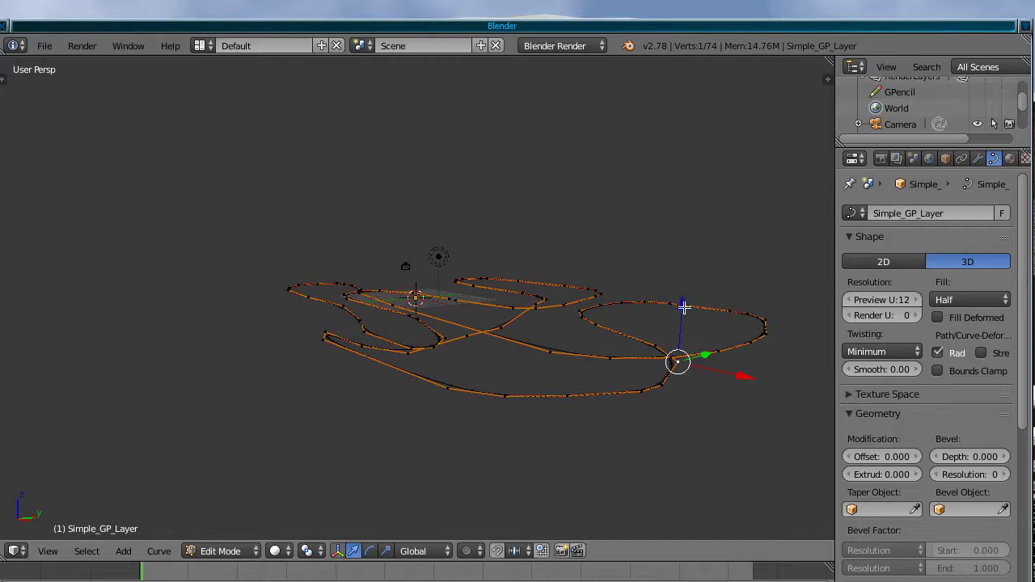
left_click_drag(684, 307, 677, 286)
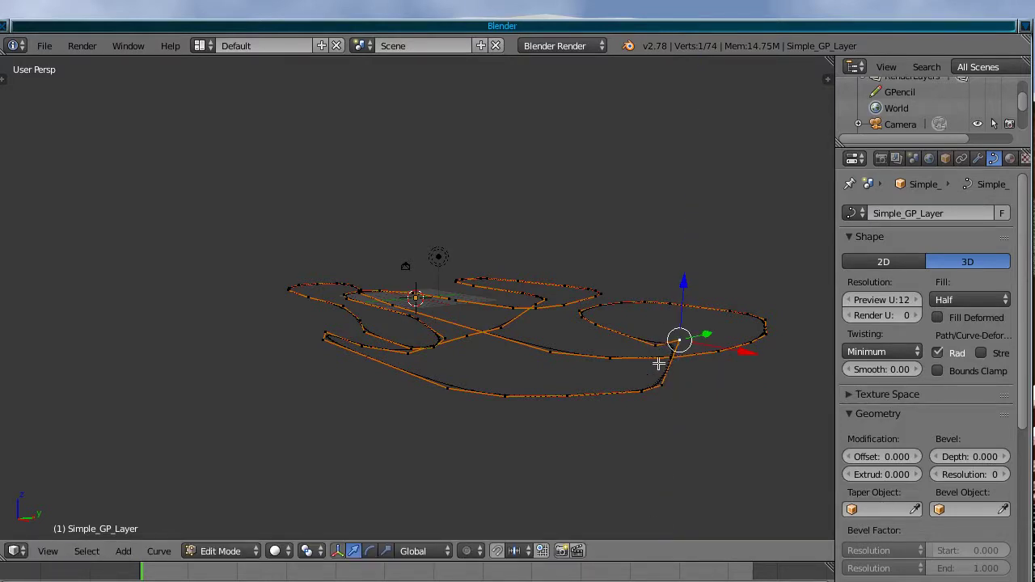
right_click(656, 347)
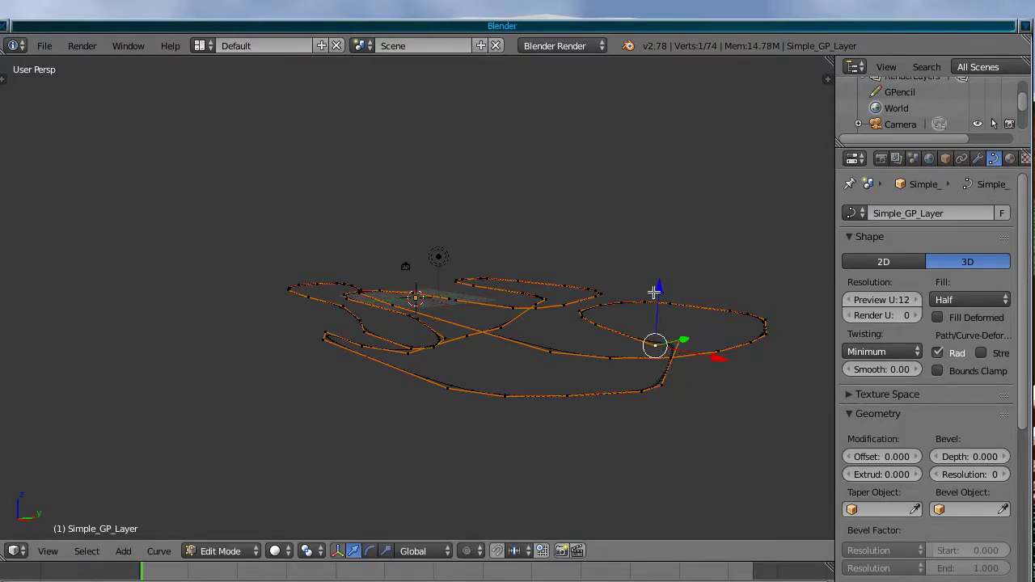
left_click_drag(656, 289, 654, 275)
right_click(661, 383)
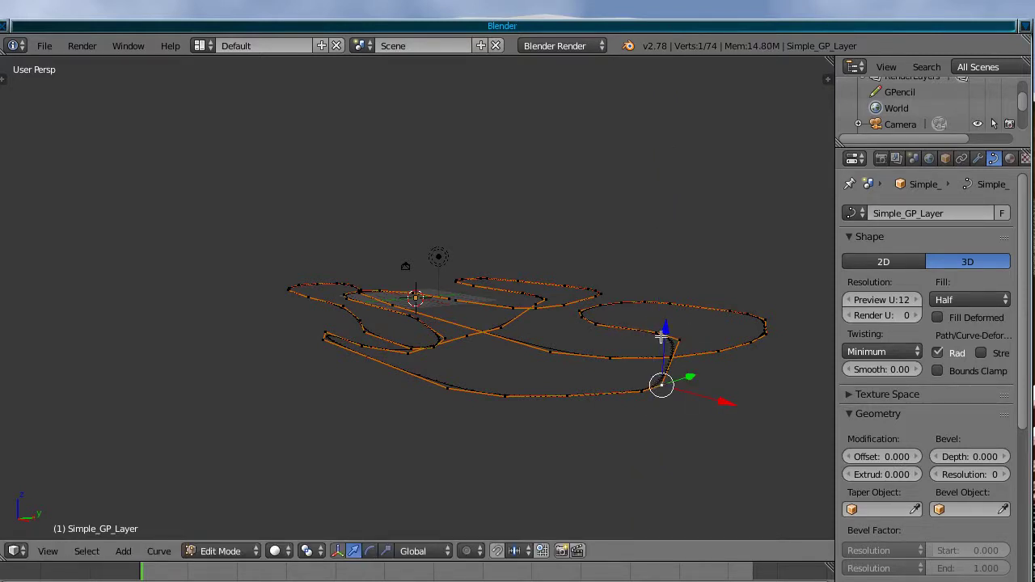
left_click_drag(665, 329, 658, 315)
middle_click_drag(650, 435, 726, 463)
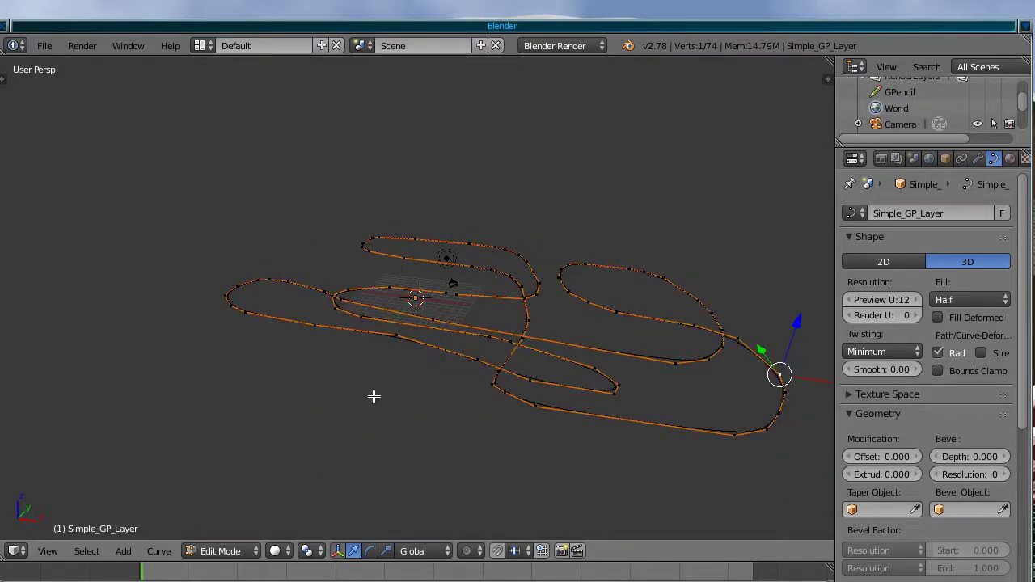
Step: Raise two neighbouring points on the left loop along Z to form a hump
right_click(291, 280)
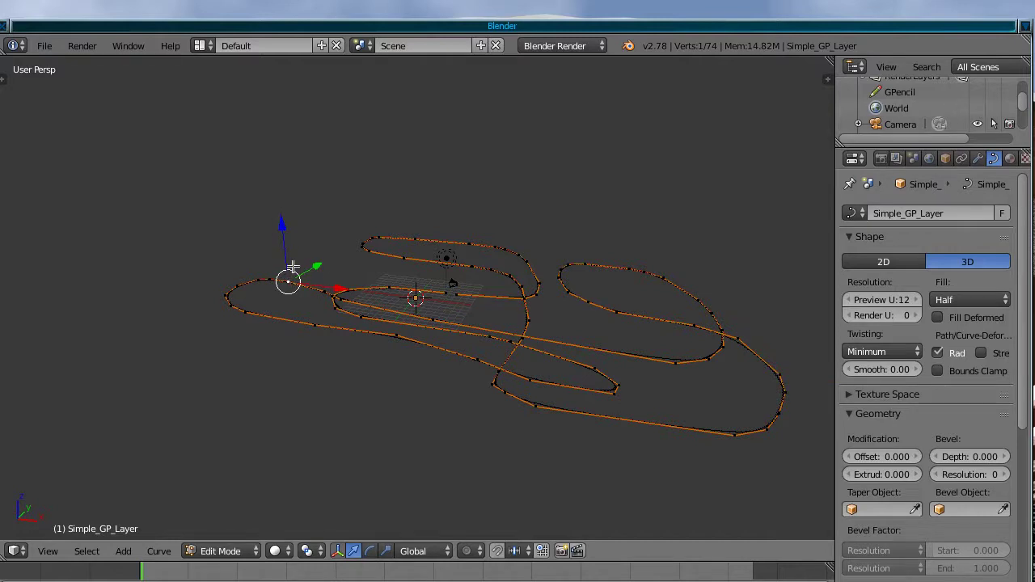
key("g")
key("z")
left_click(279, 204)
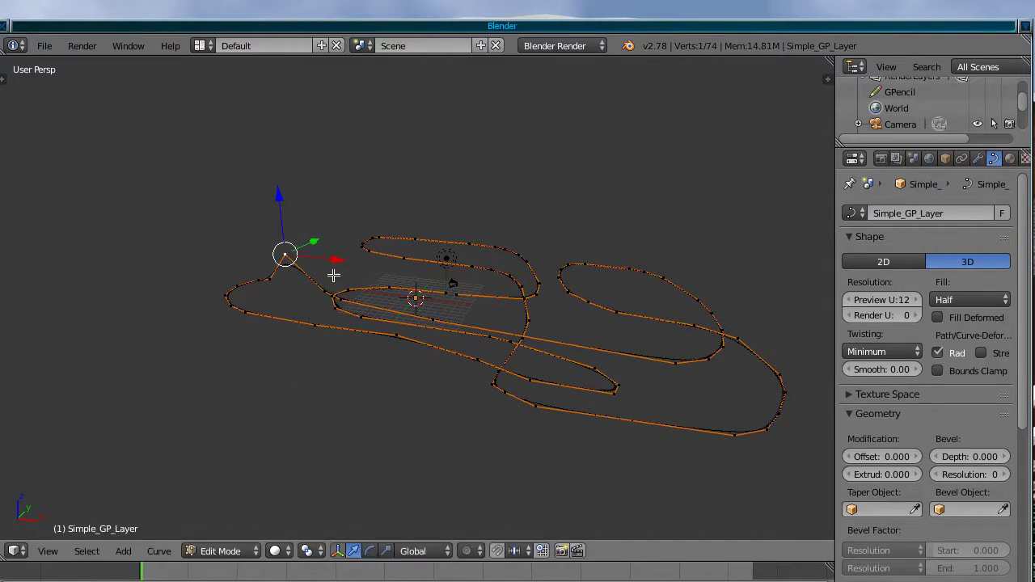
right_click(324, 291)
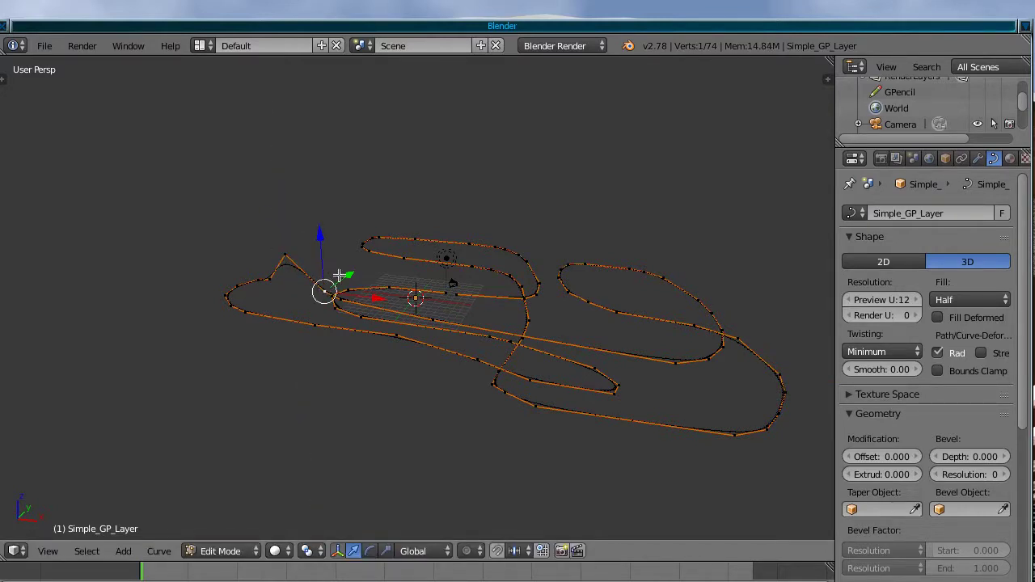
key("g")
key("z")
left_click(319, 222)
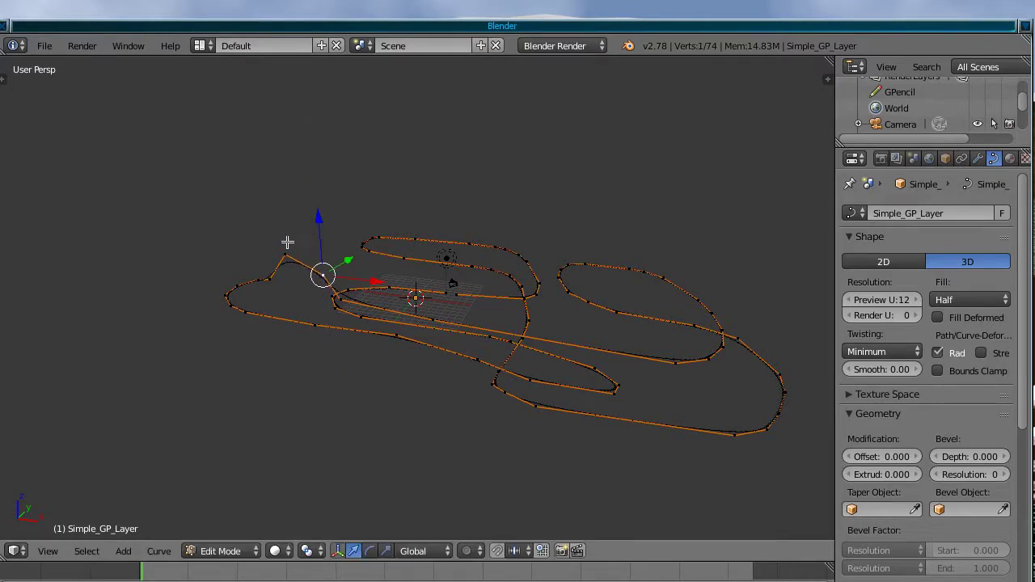
Step: Slightly lower the hump's peak point and lift the point beside it
right_click(285, 254)
key("g")
key("z")
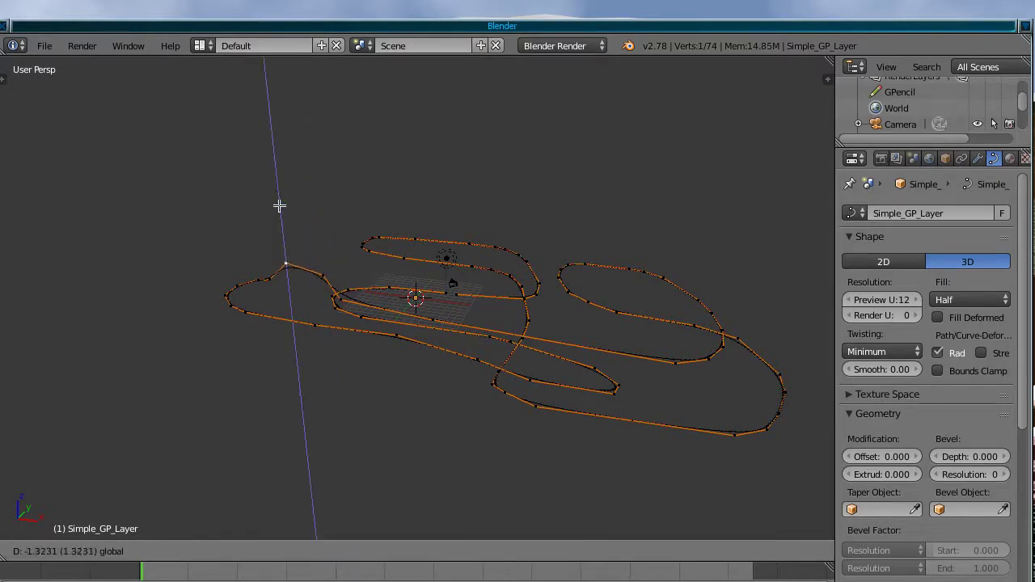
left_click(305, 248)
right_click(338, 299)
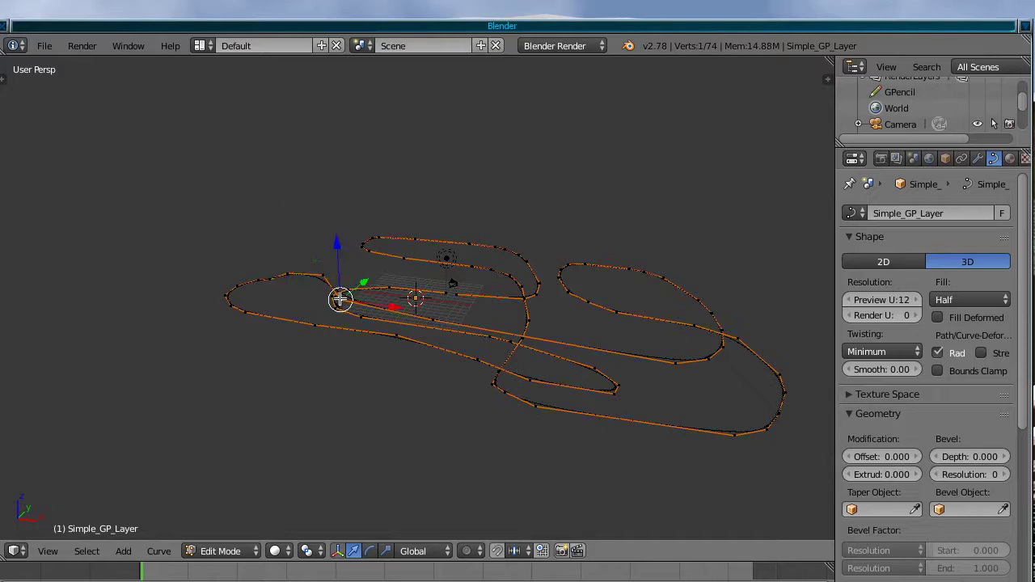
key("g")
key("z")
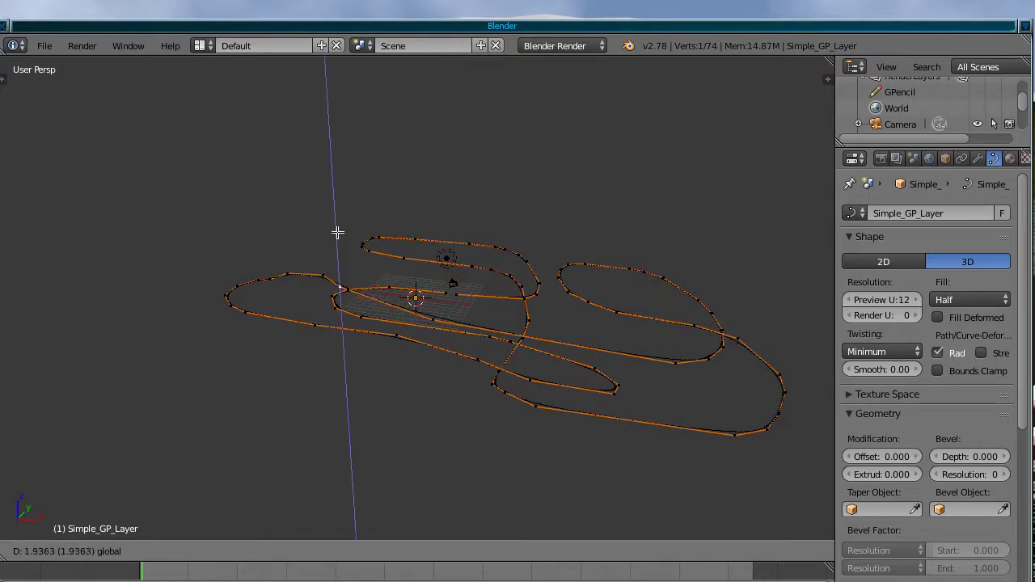
left_click(336, 229)
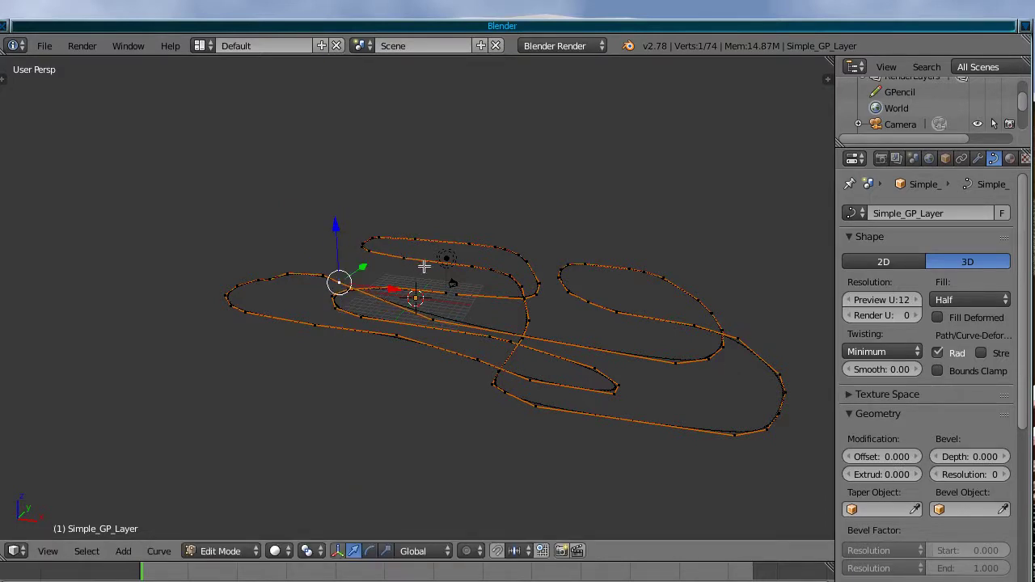
Step: Lower a control point in the middle of the track along Z
right_click(523, 286)
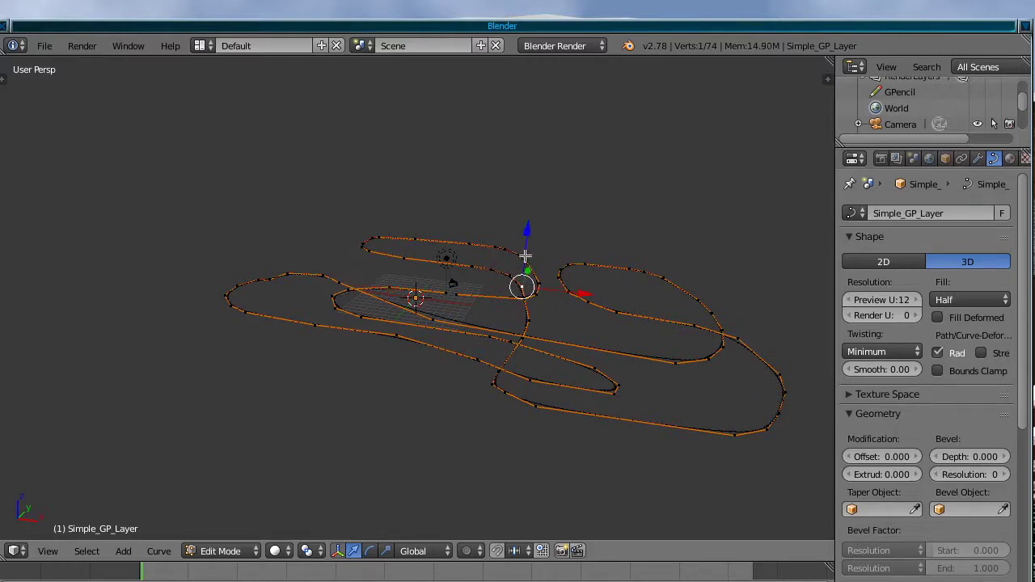
key("g")
key("z")
left_click(523, 252)
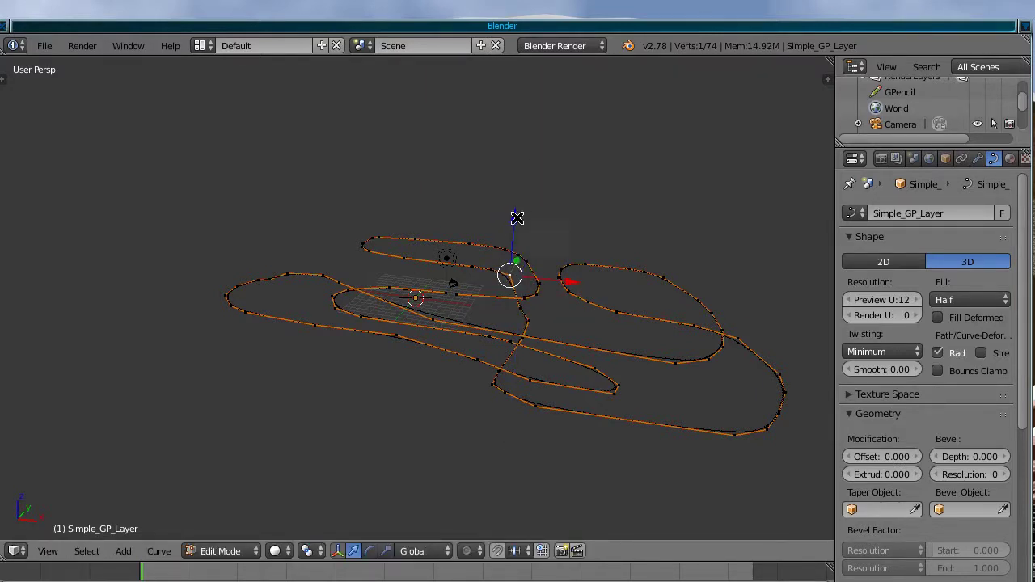
key("g")
key("z")
left_click(517, 224)
right_click(528, 317)
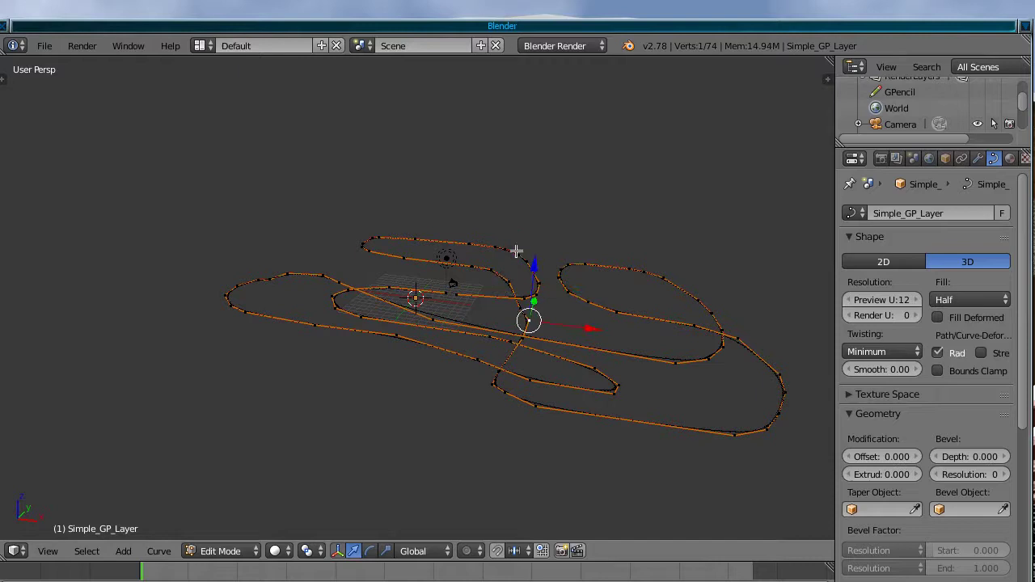
key("g")
key("z")
key("Escape")
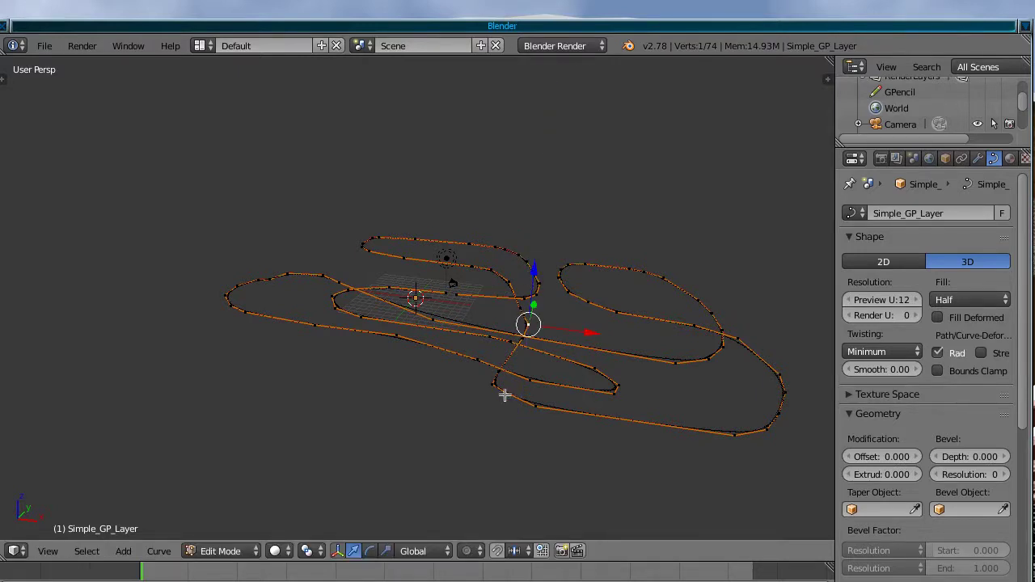
Step: From a side-on view, slightly lower two more middle points of the track
middle_click_drag(504, 393, 669, 340)
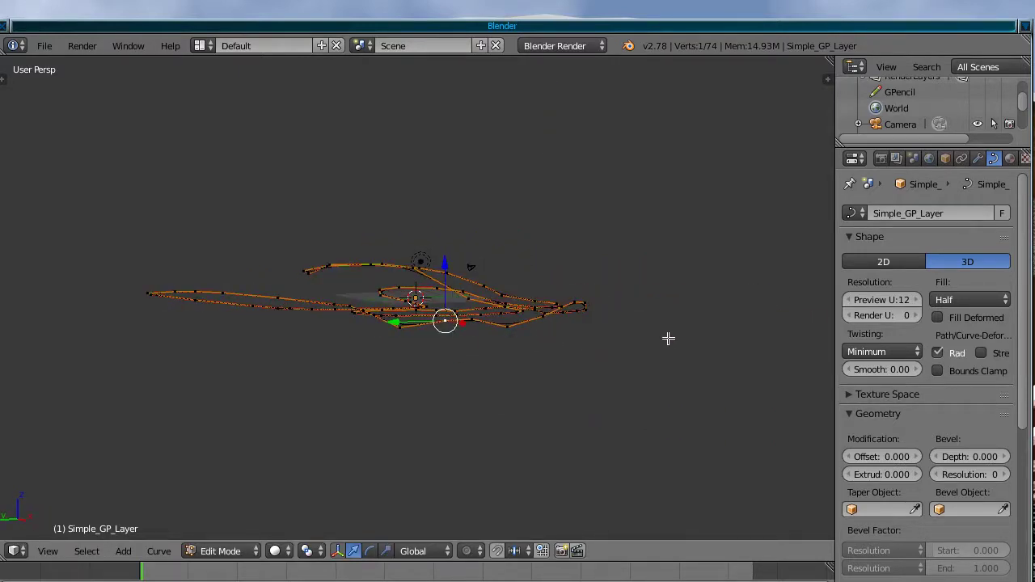
key("g")
key("z")
left_click(446, 270)
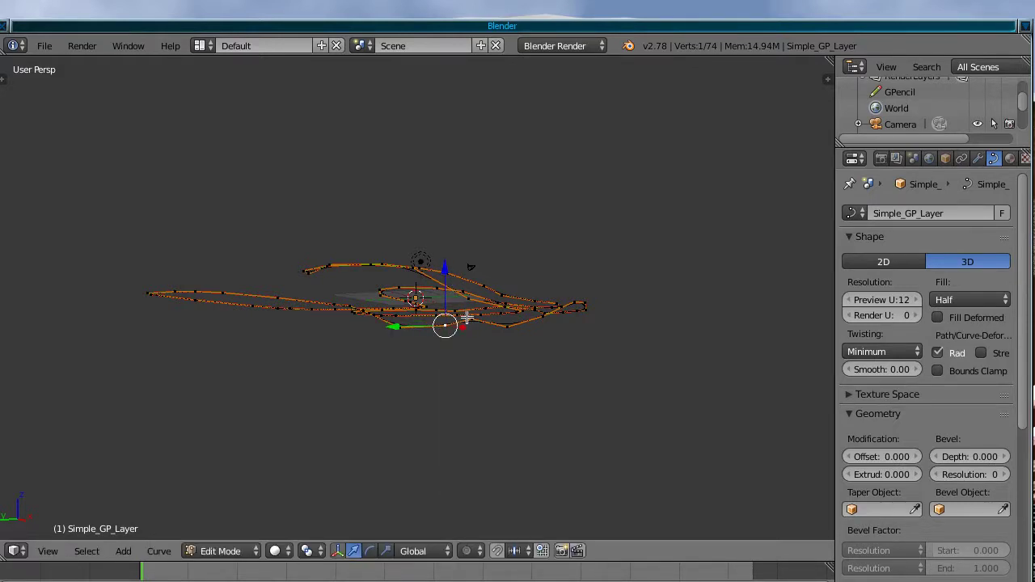
right_click(469, 319)
key("g")
key("z")
left_click(466, 275)
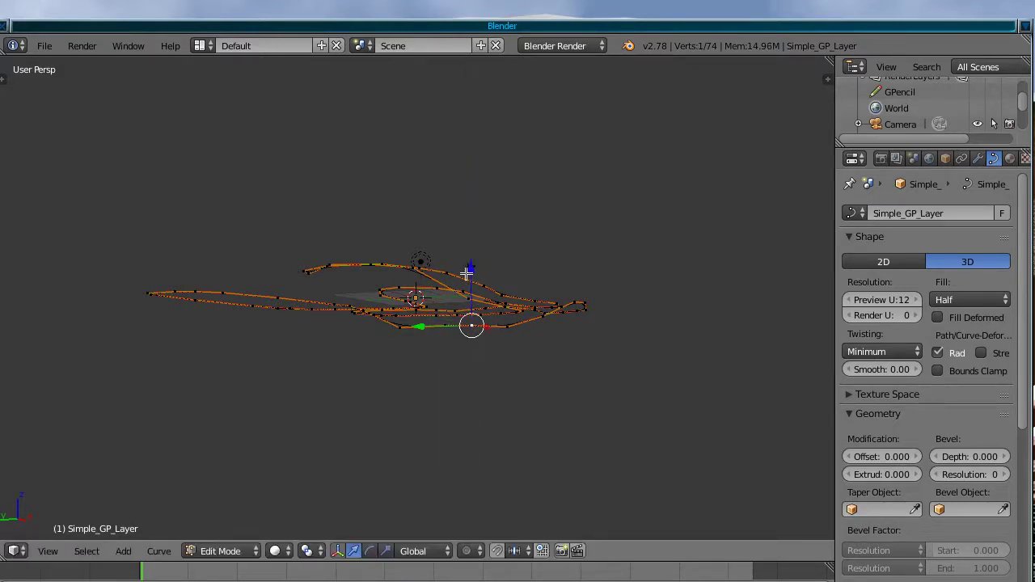
middle_click_drag(379, 285, 286, 424)
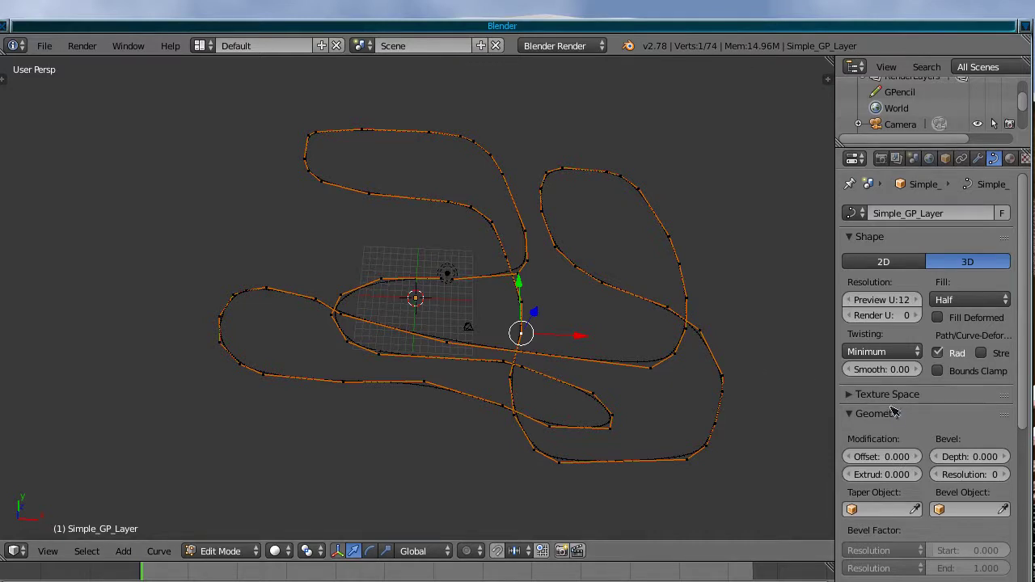
Step: Tick Cyclic under Active Spline so the track curve becomes a closed loop
scroll(896, 413, "down", 10)
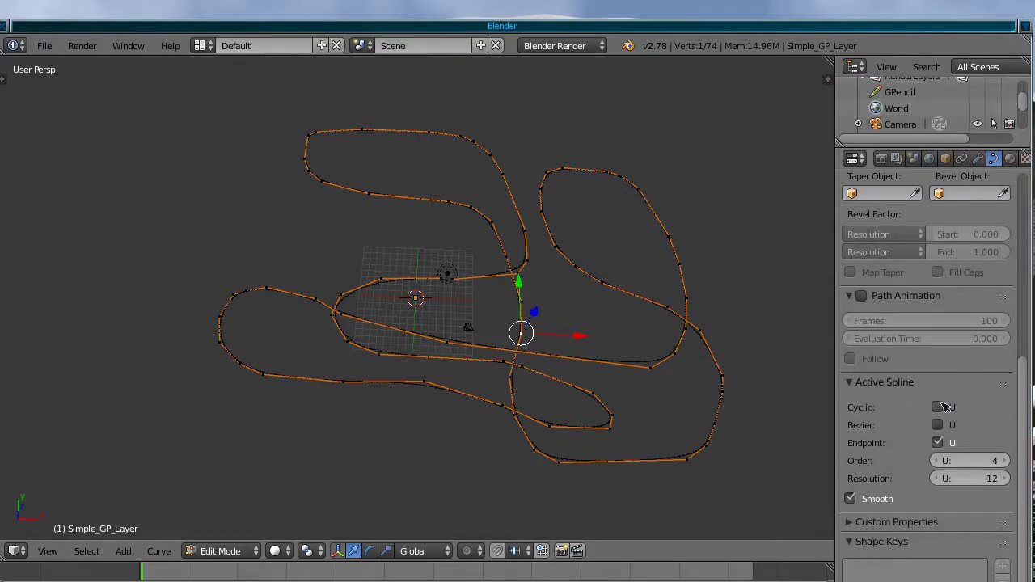
left_click(939, 408)
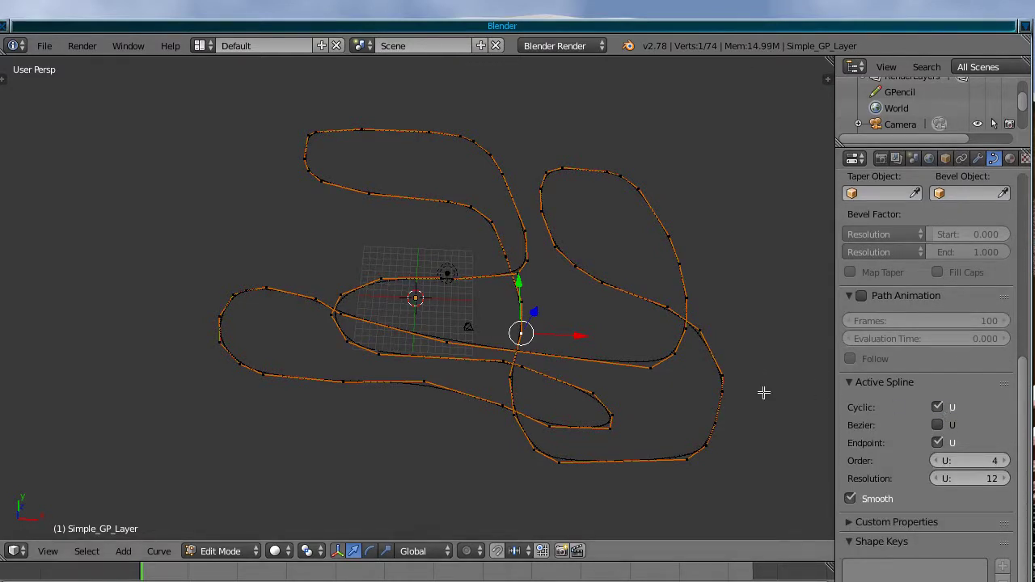
middle_click_drag(429, 311, 418, 208)
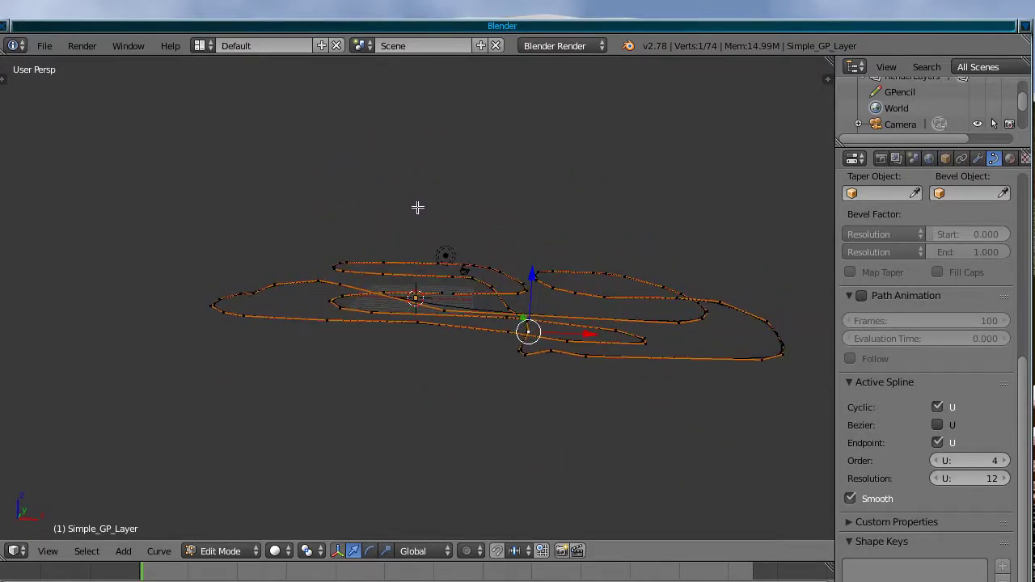
Step: Lower one point near the front of the track along Z, then inspect the heights
left_click(550, 351)
key("g")
key("z")
left_click(556, 306)
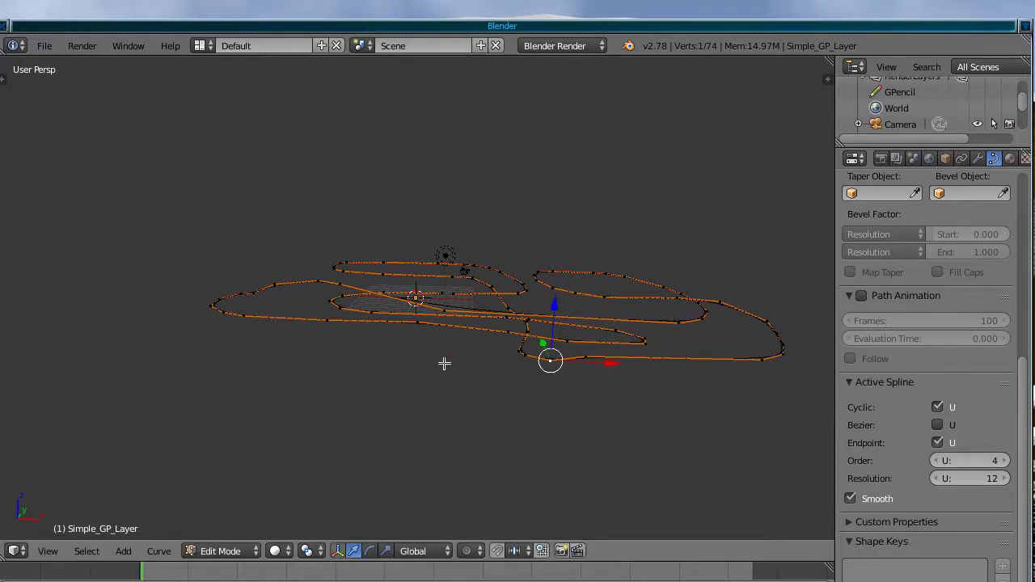
middle_click_drag(444, 364, 443, 411)
middle_click_drag(335, 346, 350, 368)
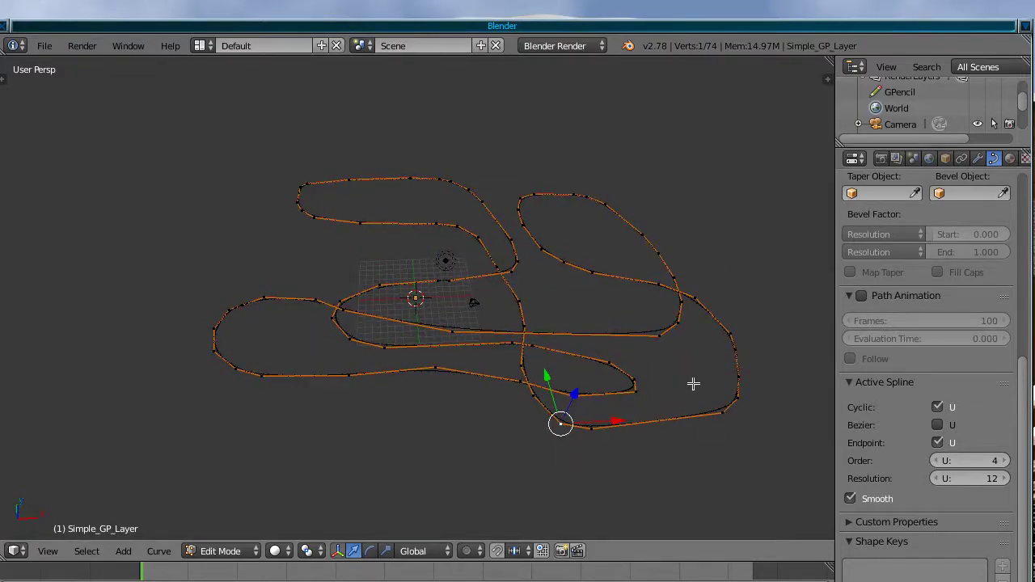
middle_click_drag(693, 384, 626, 466)
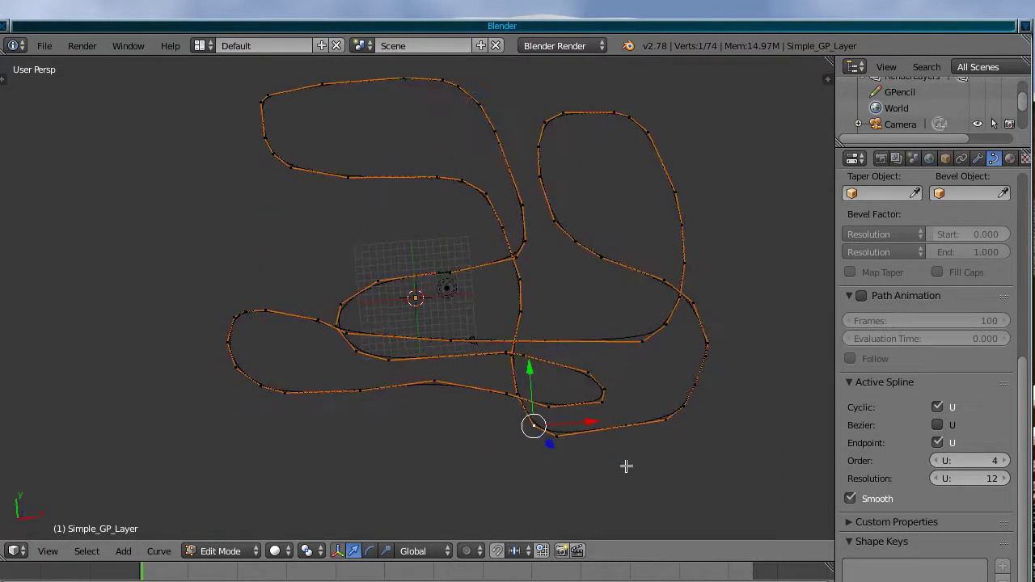
middle_click_drag(565, 313, 565, 323)
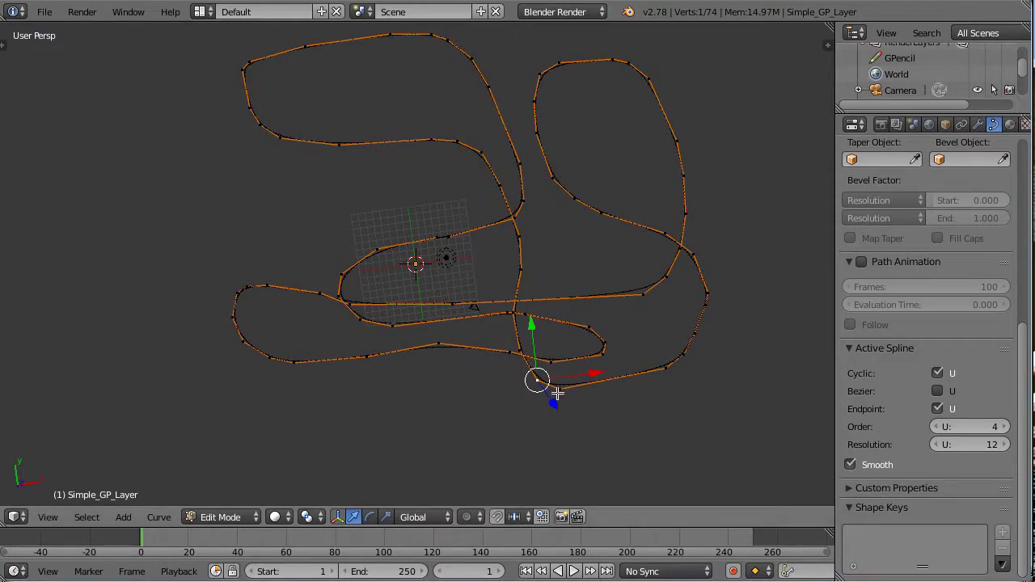
Step: Return to Object Mode and rename Simple_GP_Layer to 'Tunnel track' in the N-panel Item field
middle_click_drag(557, 394, 567, 305)
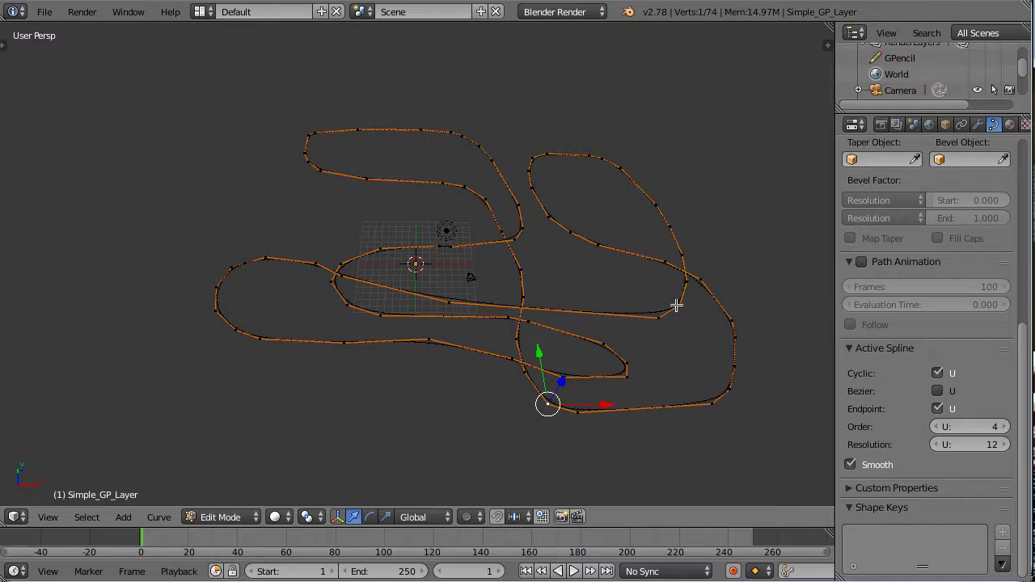
key("n")
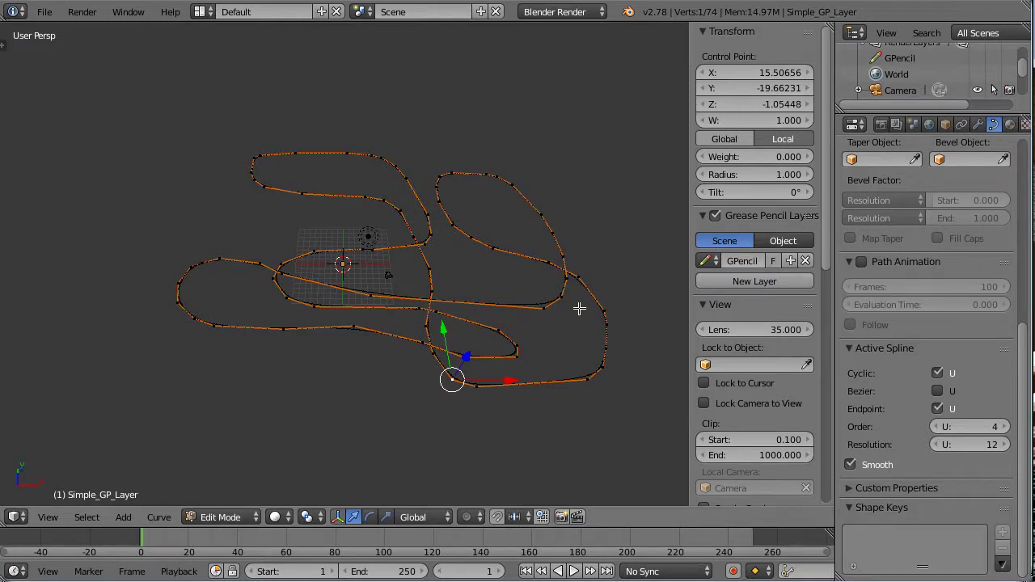
key("Tab")
scroll(759, 350, "down", 5)
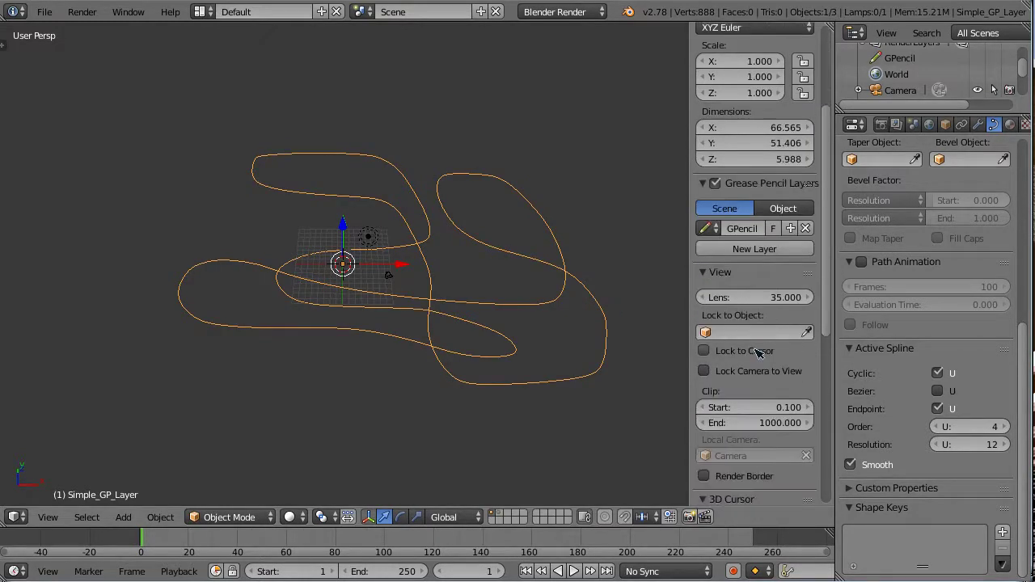
scroll(759, 350, "down", 4)
scroll(759, 349, "down", 7)
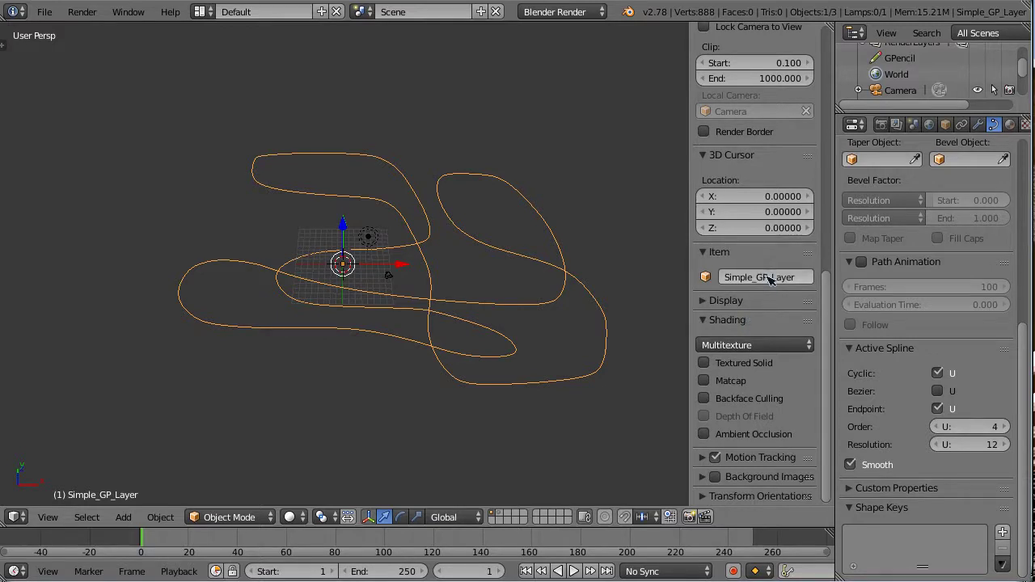
left_click(767, 277)
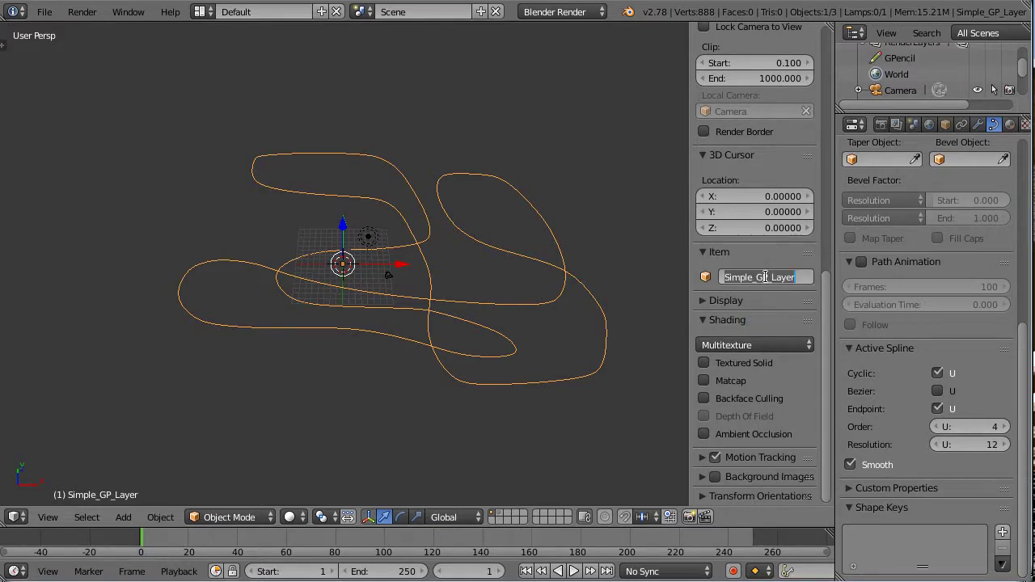
type("Tunnel track")
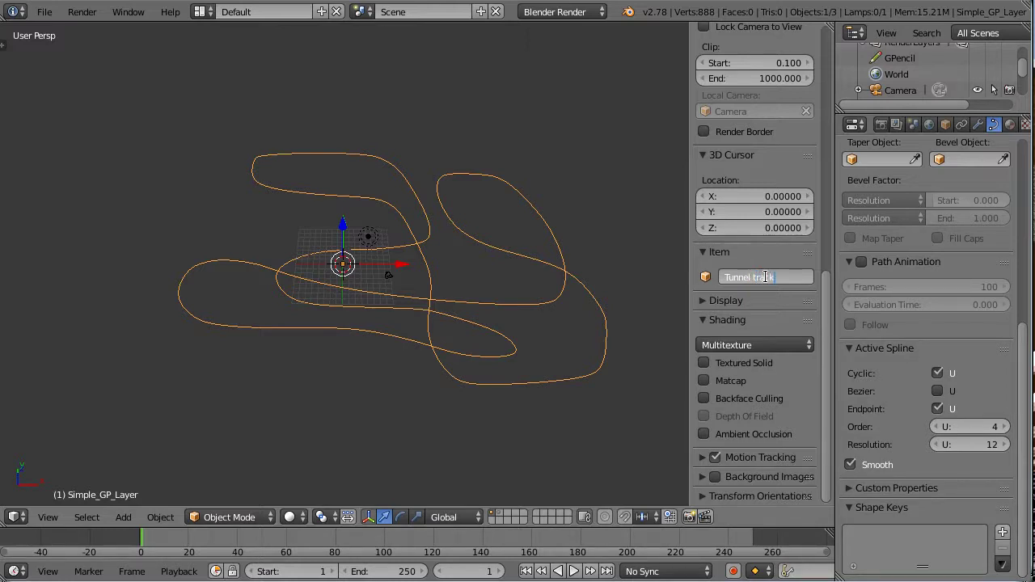
key("Return")
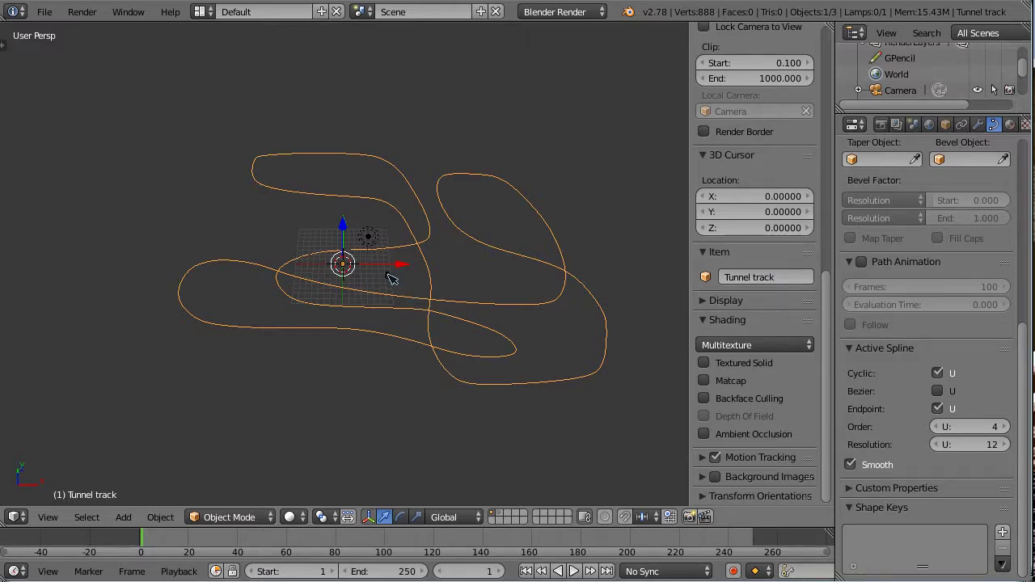
Step: Add a Follow Path constraint to the camera targeting Tunnel track, with Animate Path and Follow Curve
right_click(389, 279)
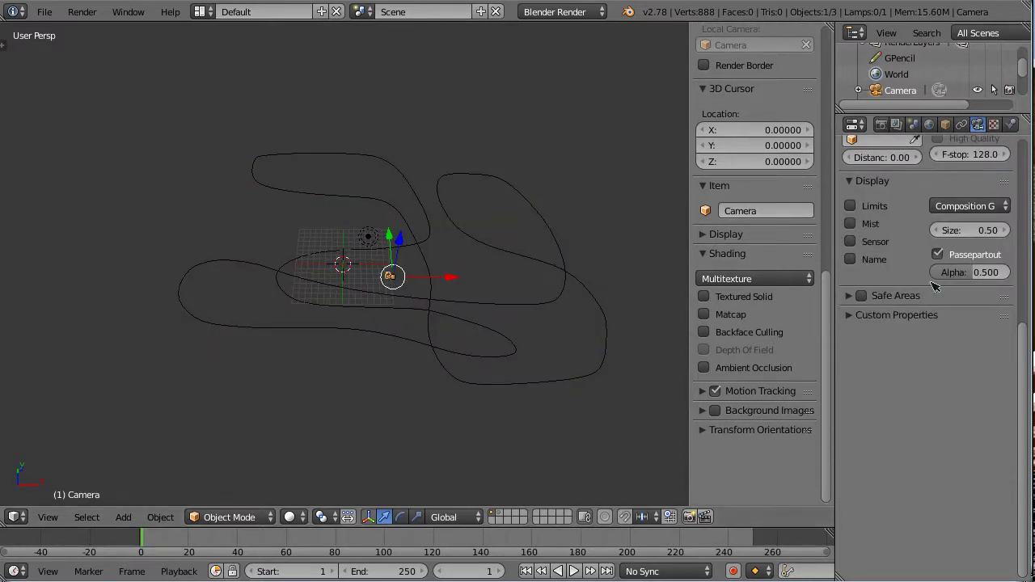
scroll(923, 333, "up", 3)
scroll(922, 333, "up", 6)
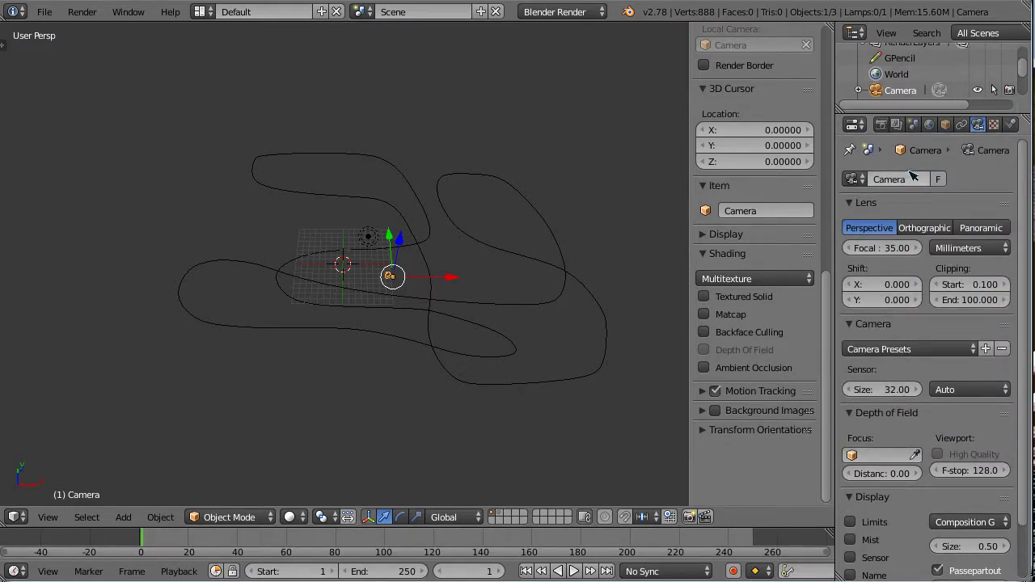
left_click(963, 126)
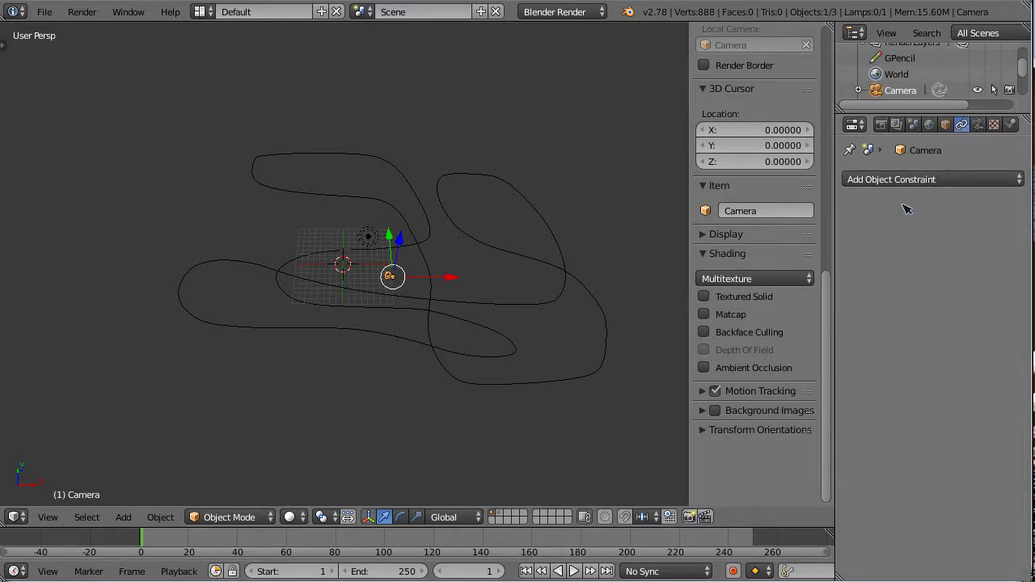
left_click(930, 181)
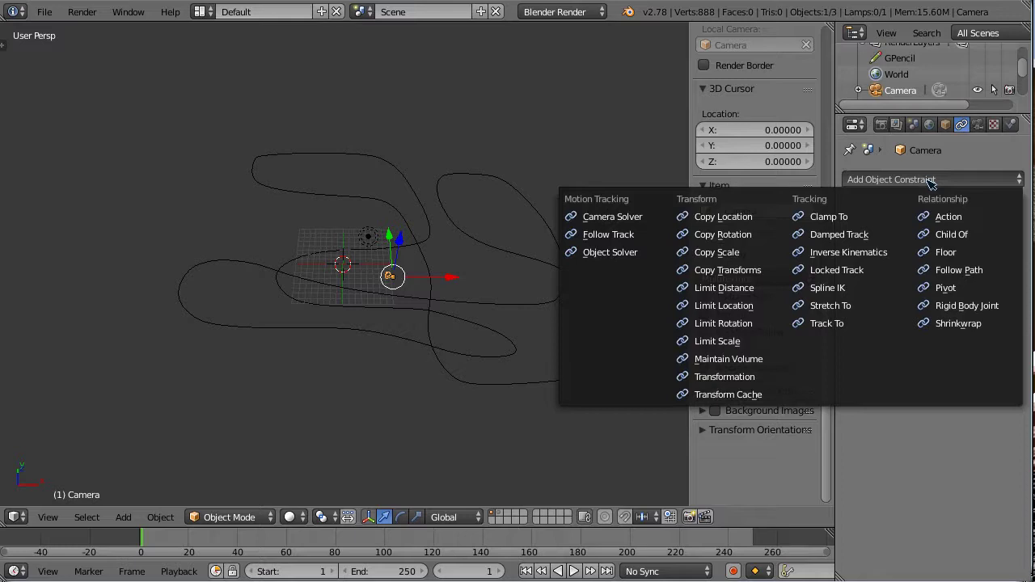
left_click(964, 270)
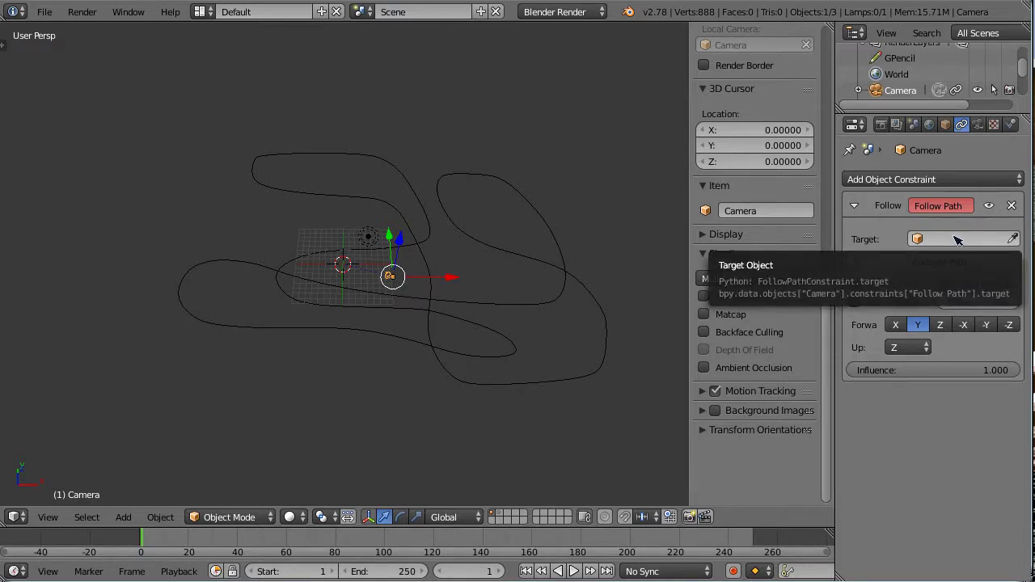
left_click(953, 238)
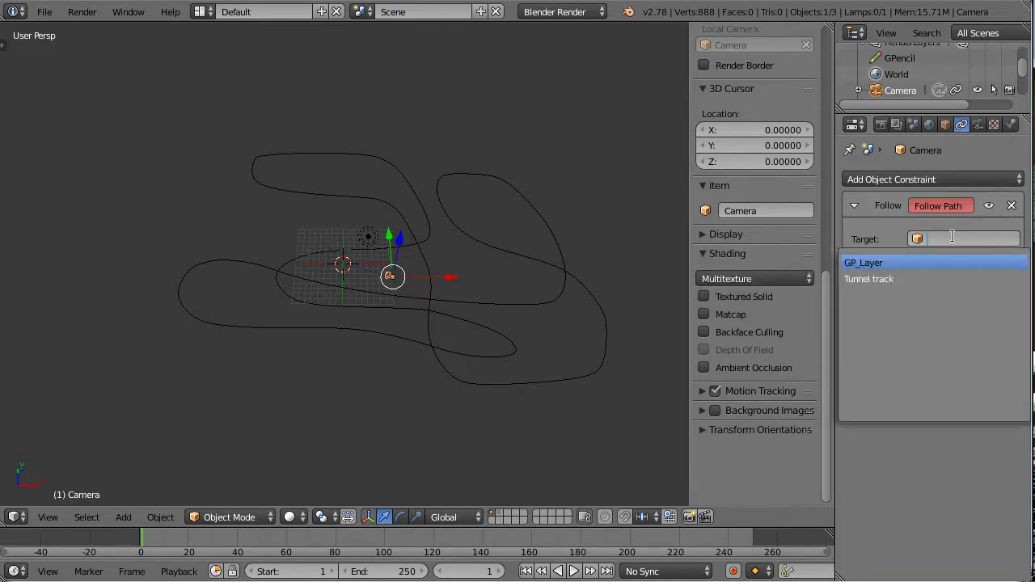
left_click(867, 280)
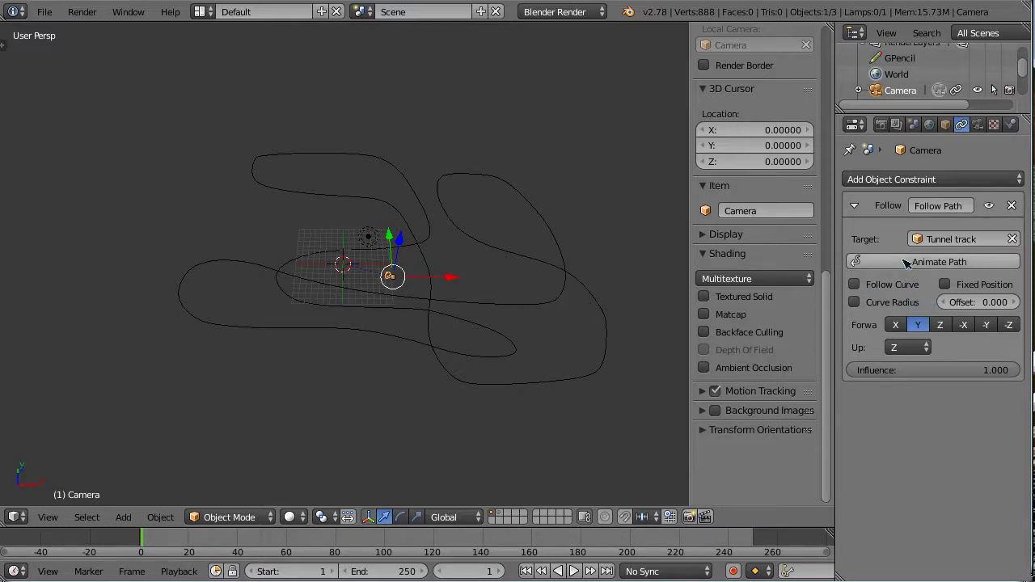
left_click(906, 264)
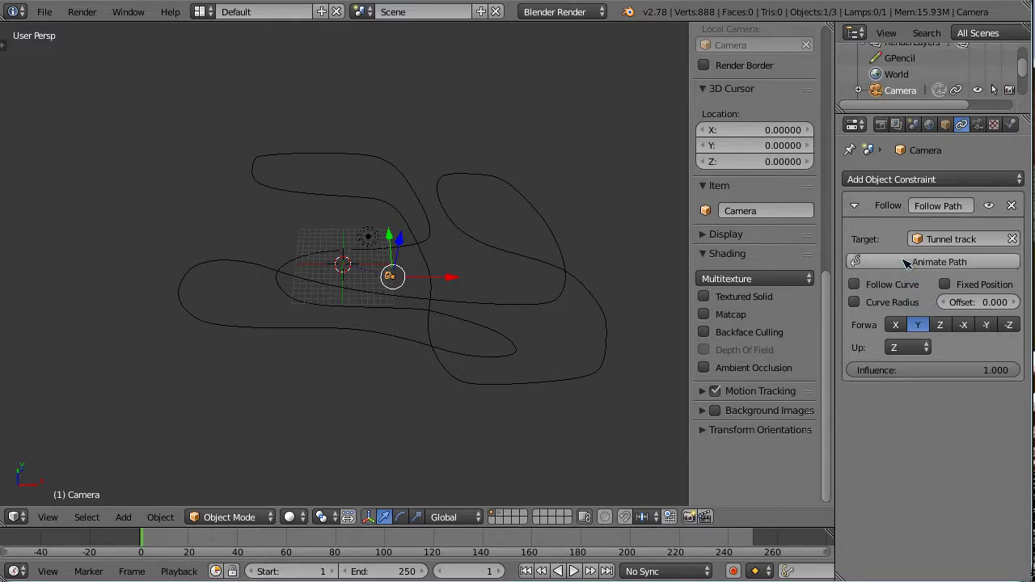
left_click(857, 285)
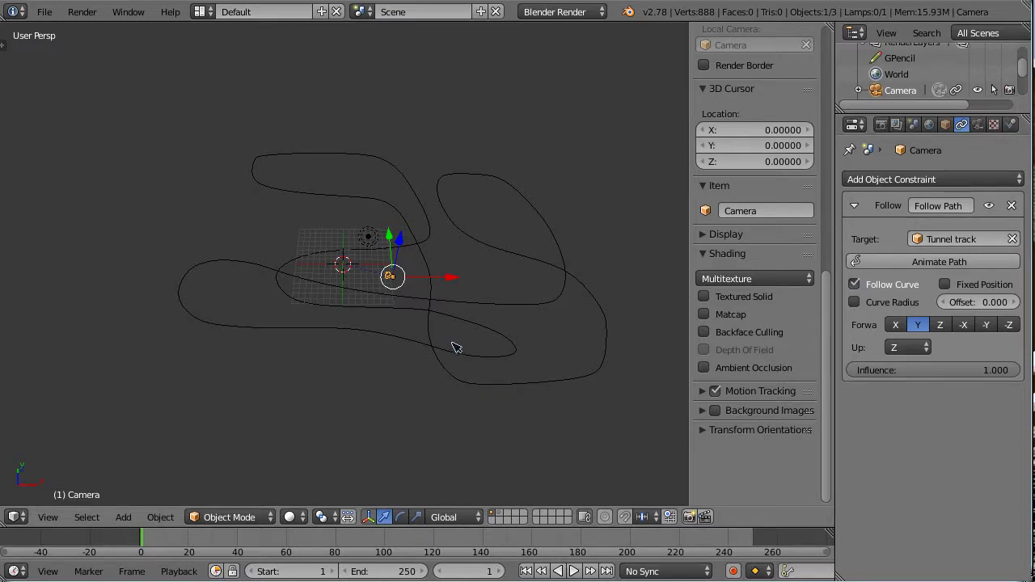
Step: Zoom the viewport, play the animation with Alt+A, then stop back at frame 1
scroll(456, 348, "up", 5)
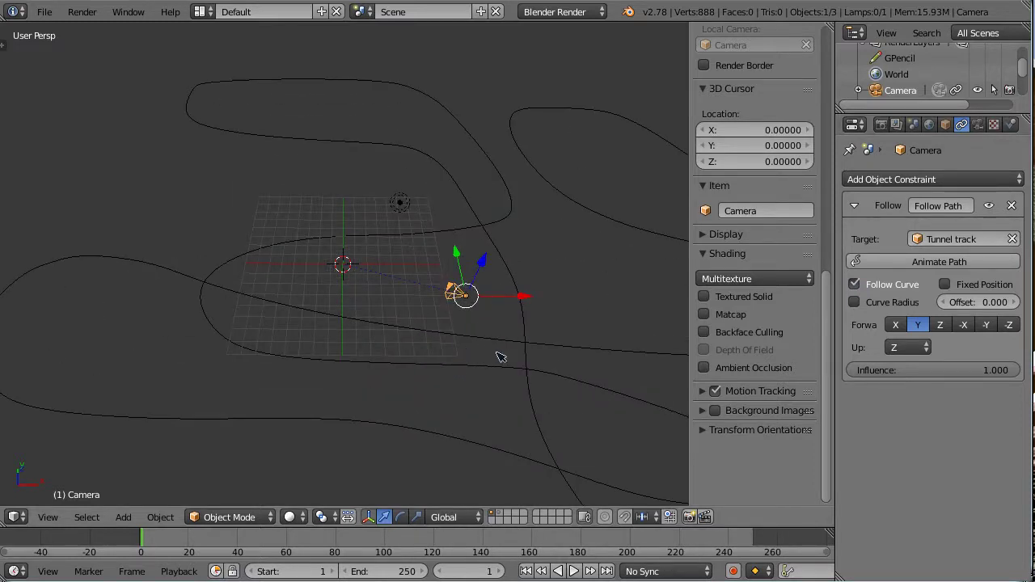
scroll(511, 346, "up", 6)
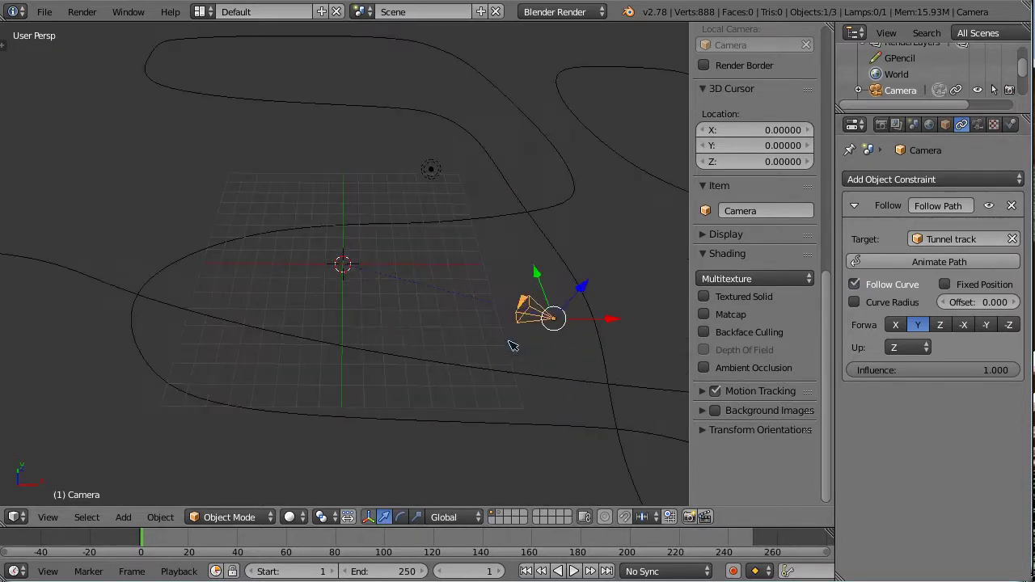
scroll(511, 346, "down", 6)
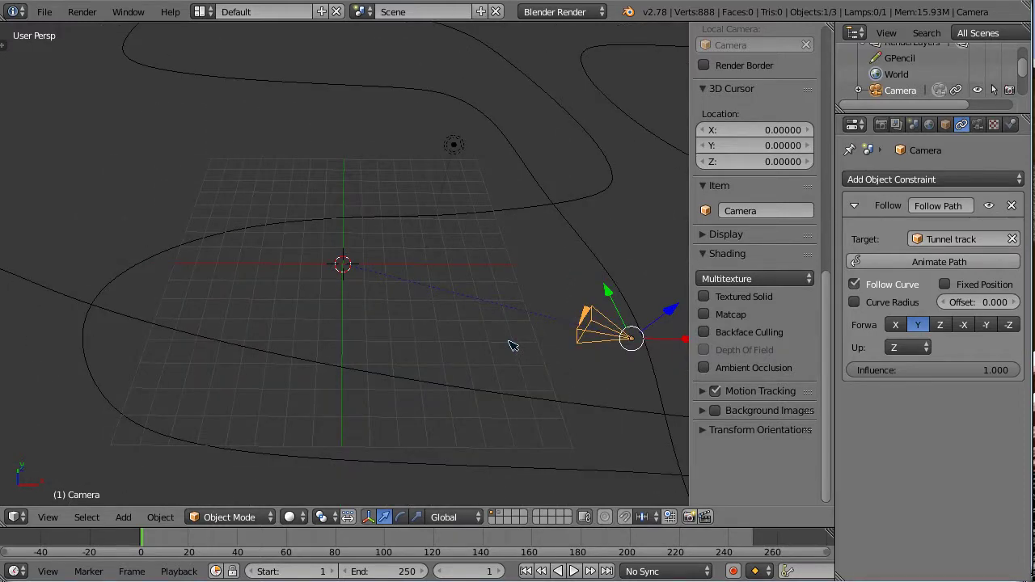
scroll(511, 346, "down", 2)
scroll(512, 347, "up", 4)
scroll(512, 346, "down", 2)
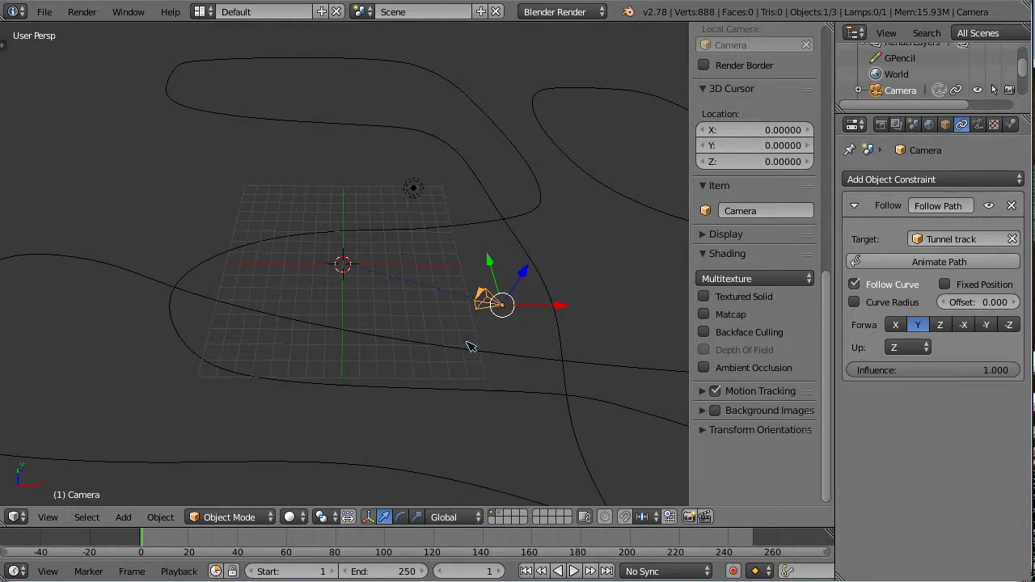
key("alt+a")
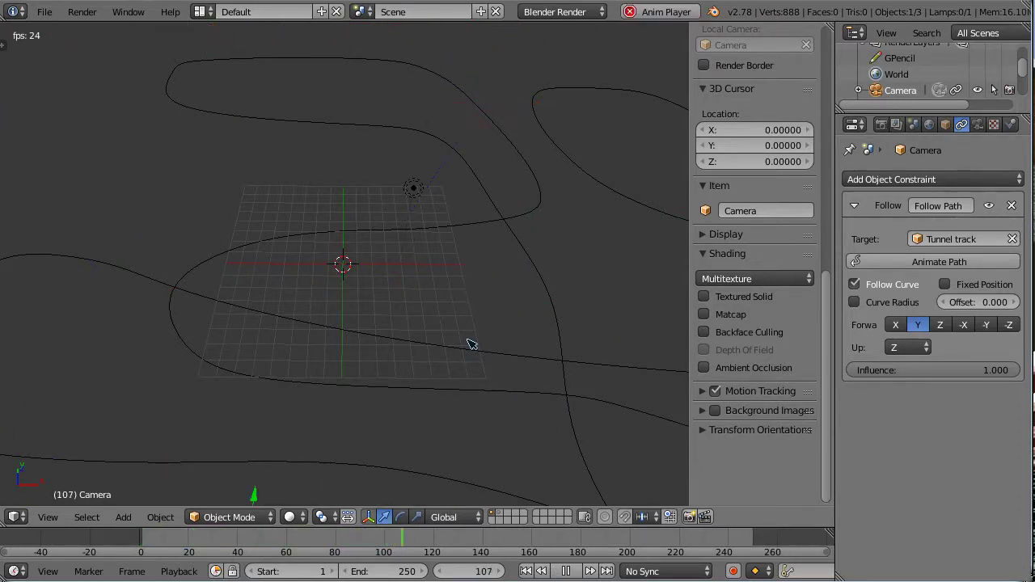
scroll(550, 340, "down", 5)
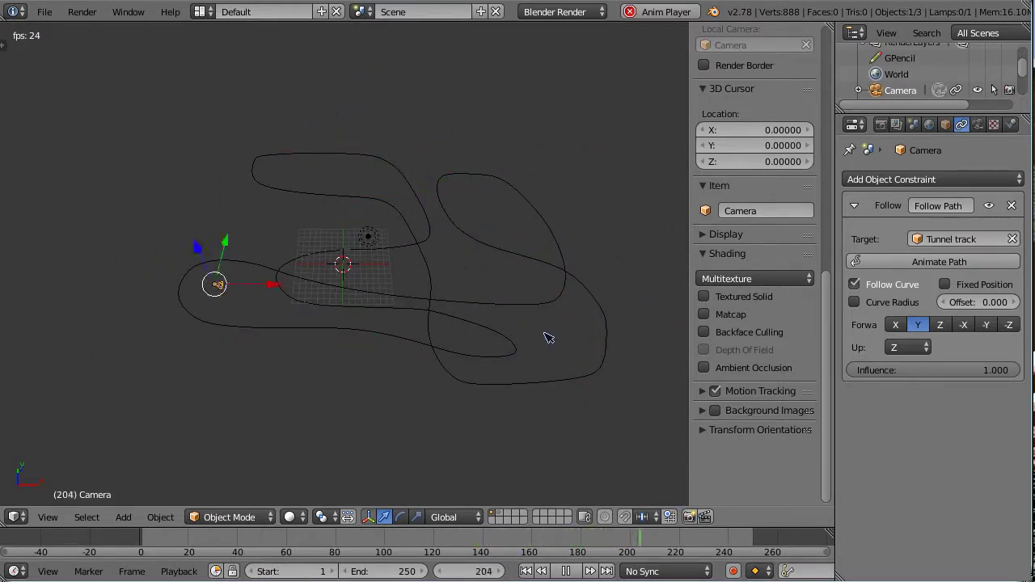
key("Escape")
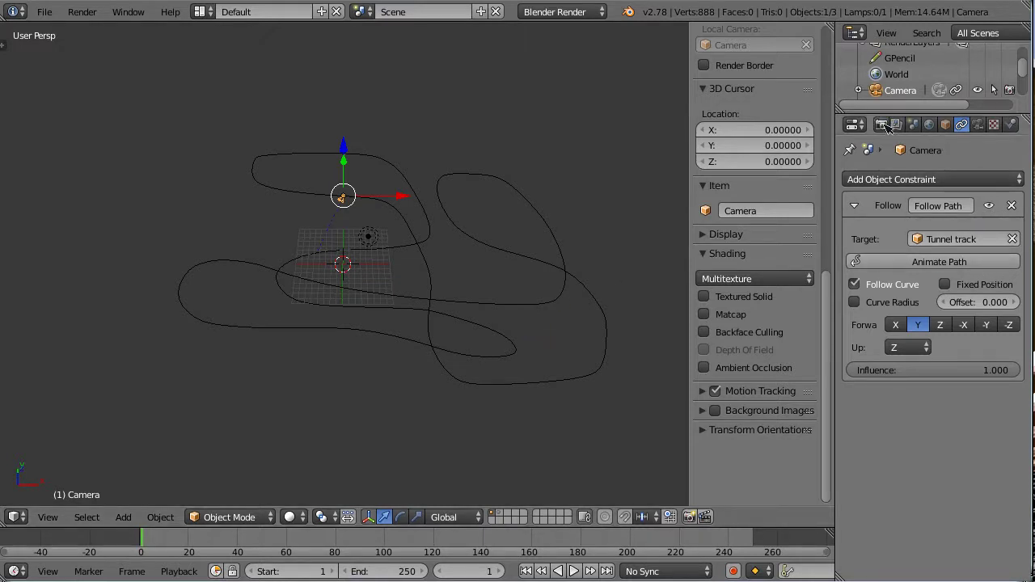
Step: Set the End Frame in the Render properties Dimensions panel to 600
left_click(885, 125)
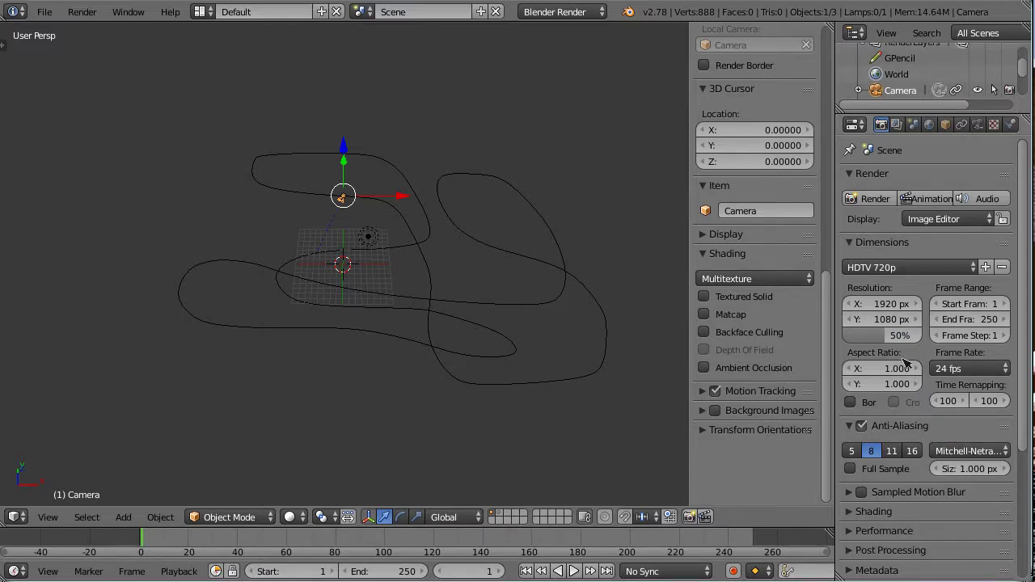
scroll(940, 425, "down", 5)
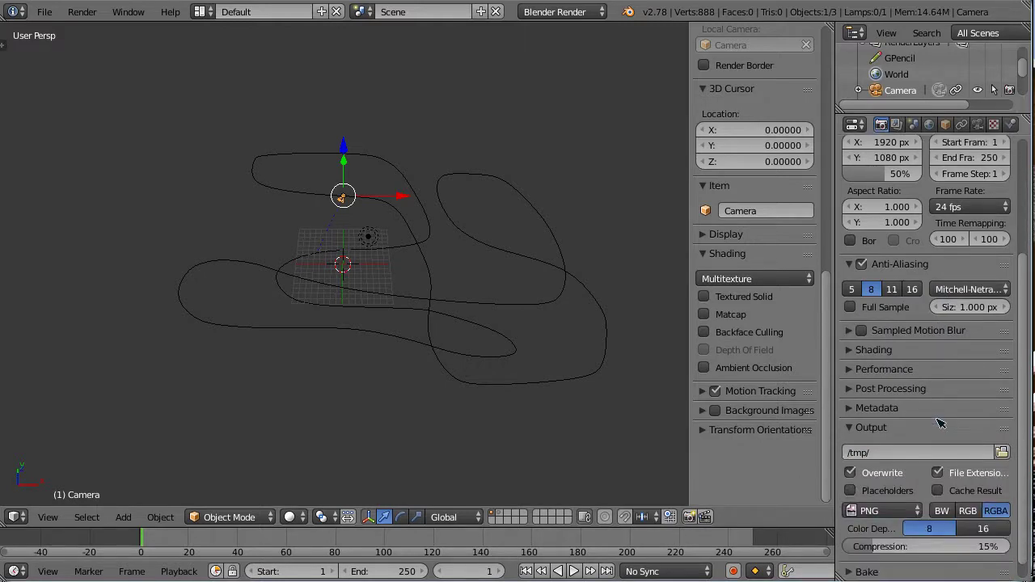
scroll(941, 424, "up", 1)
scroll(941, 422, "up", 2)
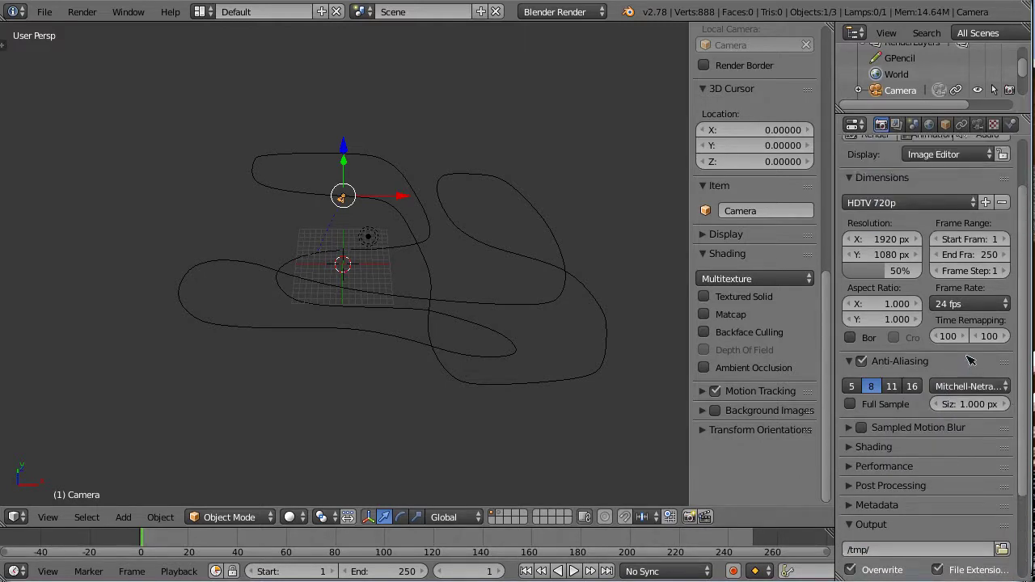
left_click(955, 254)
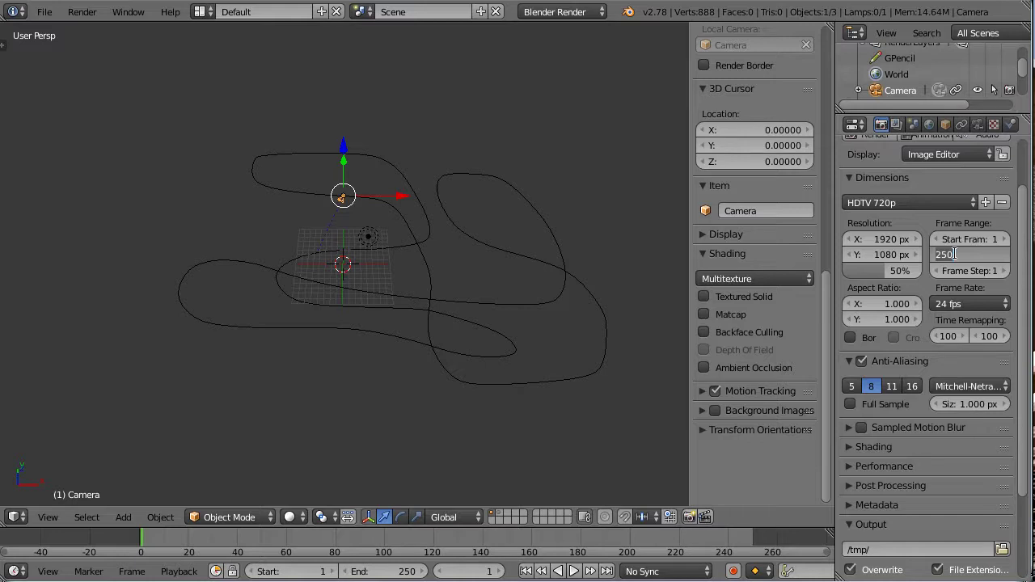
type("12")
key("Return")
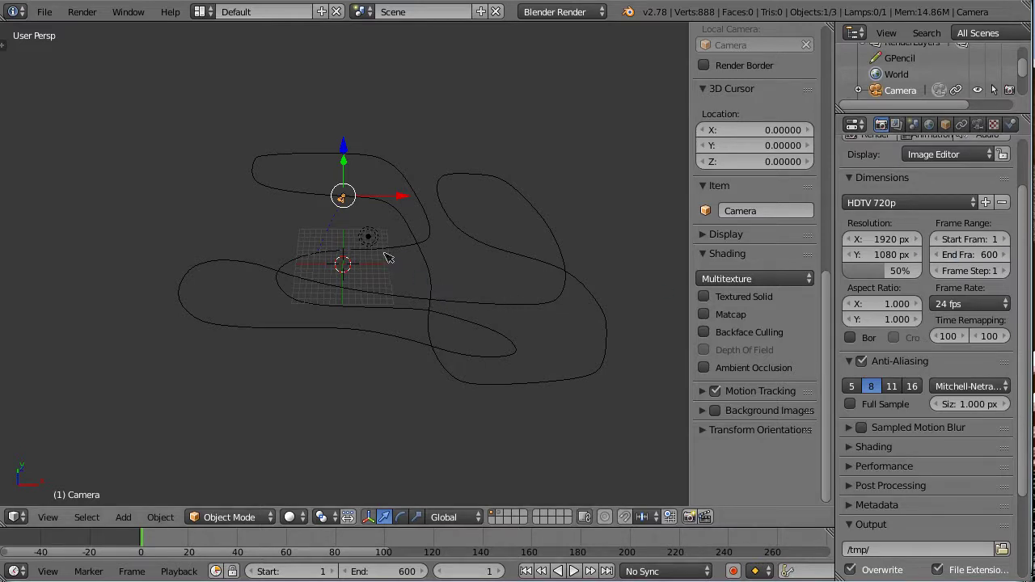
Step: Set the Tunnel track curve's Path Animation Frames to 600
right_click(418, 240)
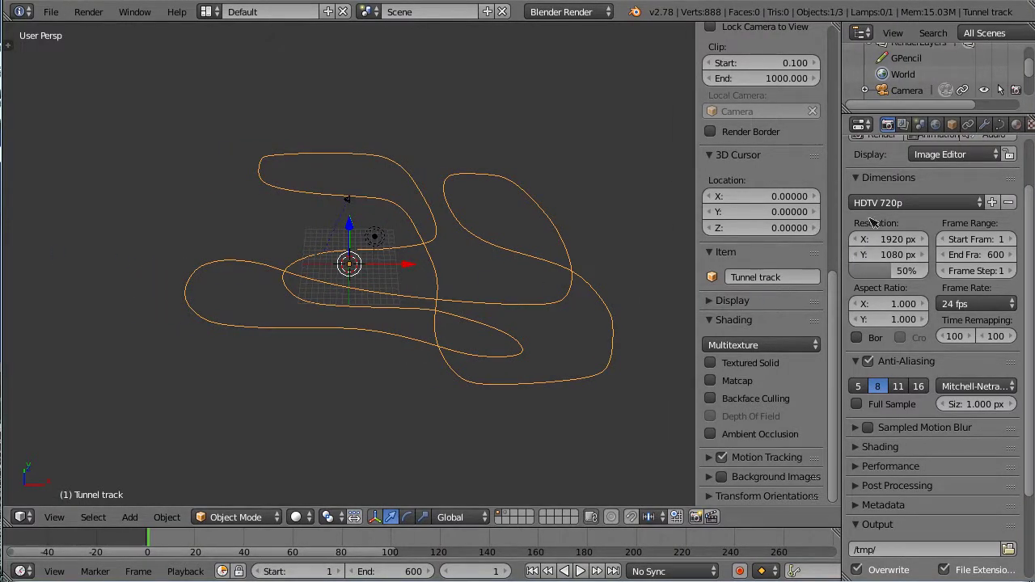
left_click(1000, 125)
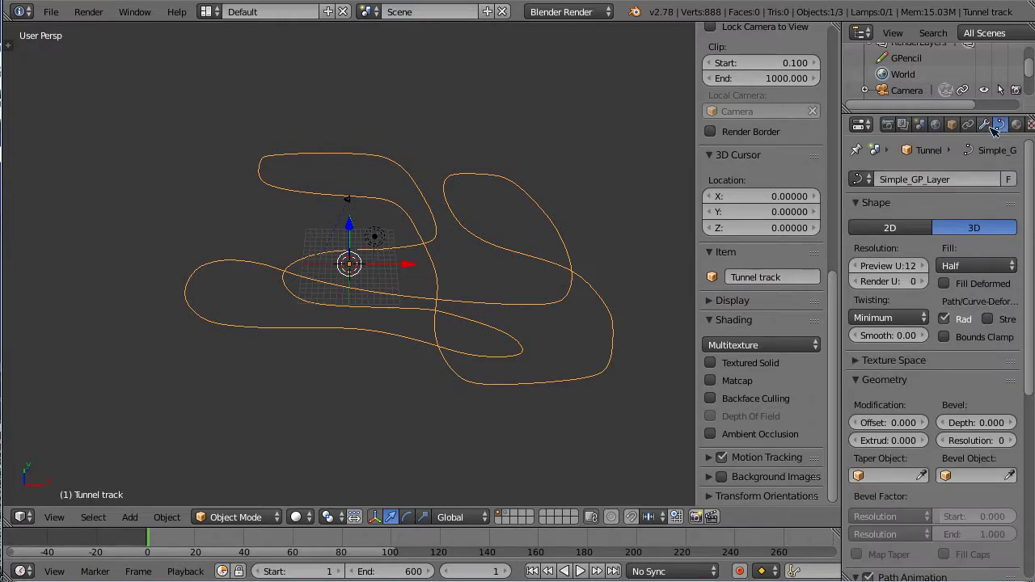
scroll(930, 393, "down", 8)
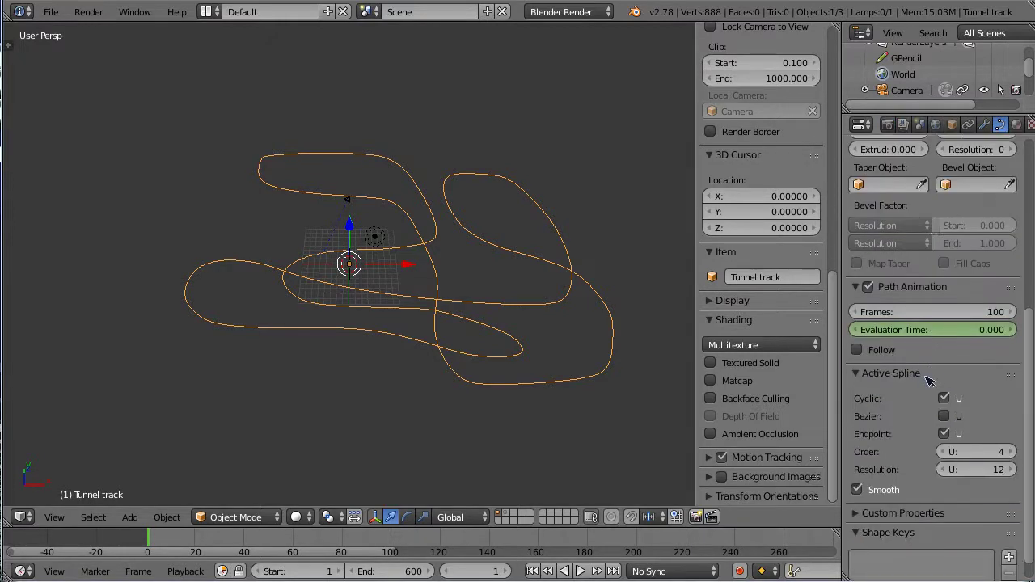
left_click(896, 312)
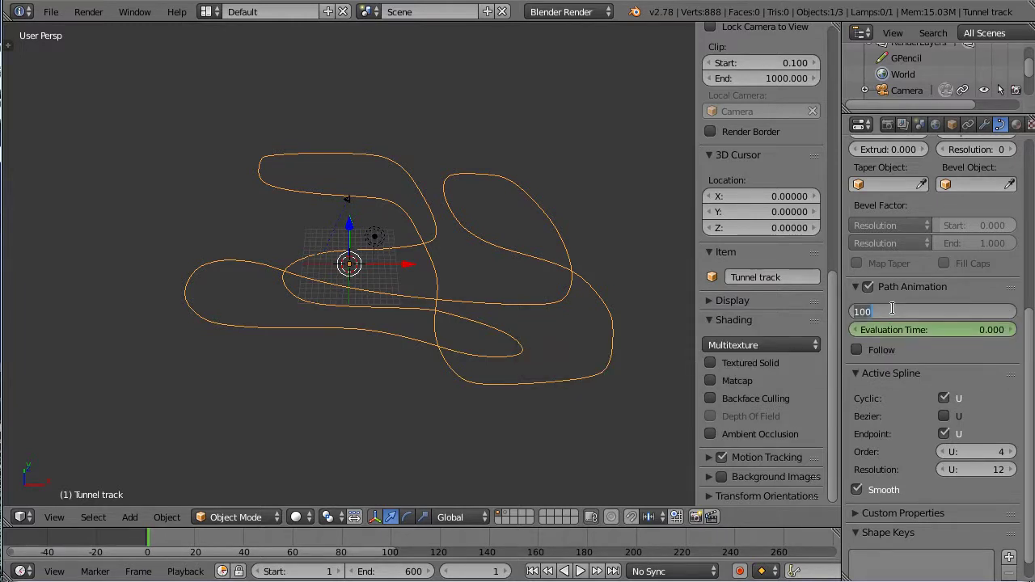
type("600")
key("Return")
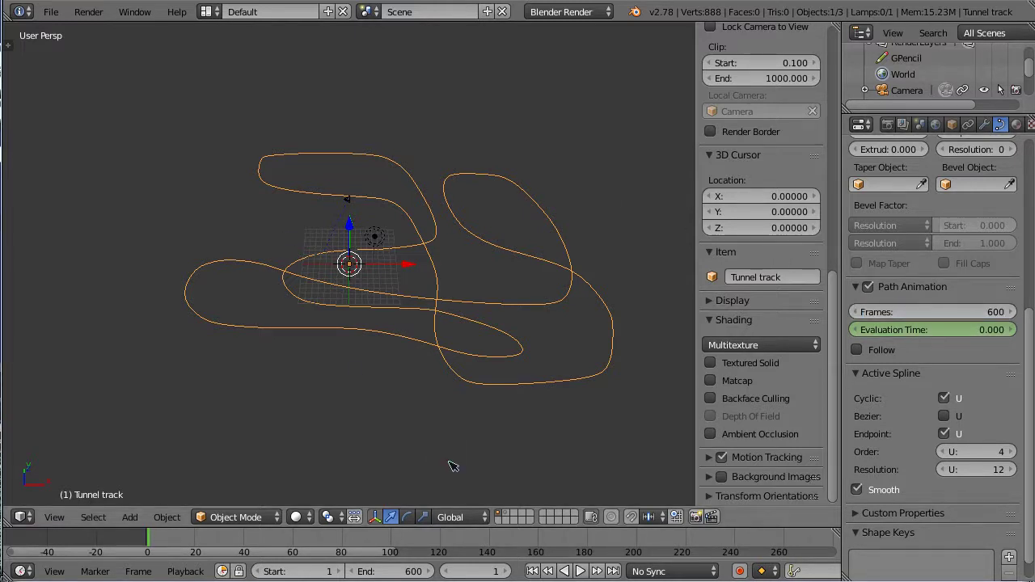
Step: Play the animation to preview the camera's trip, then stop at frame 1
scroll(440, 469, "up", 1)
key("alt+a")
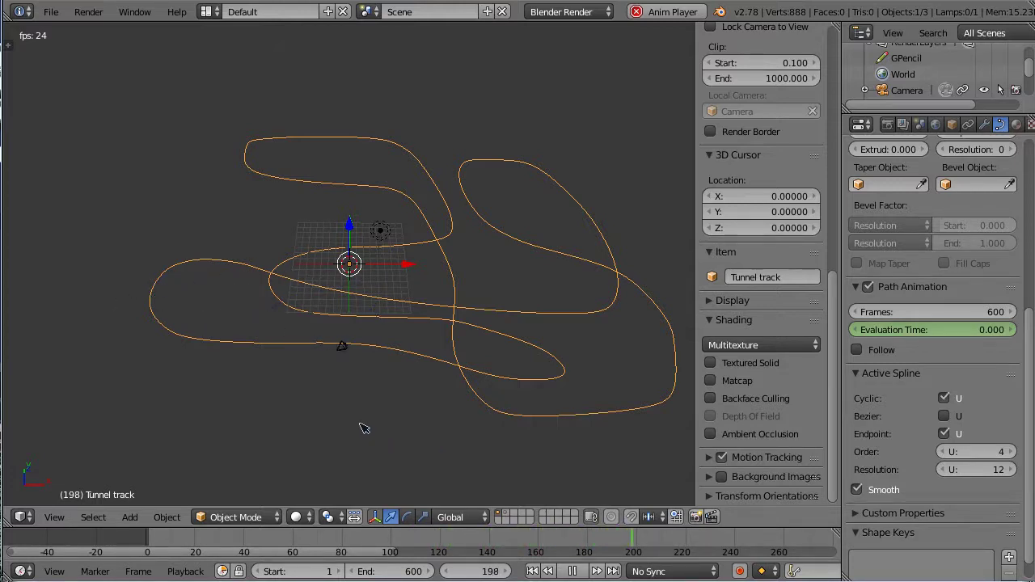
key("Escape")
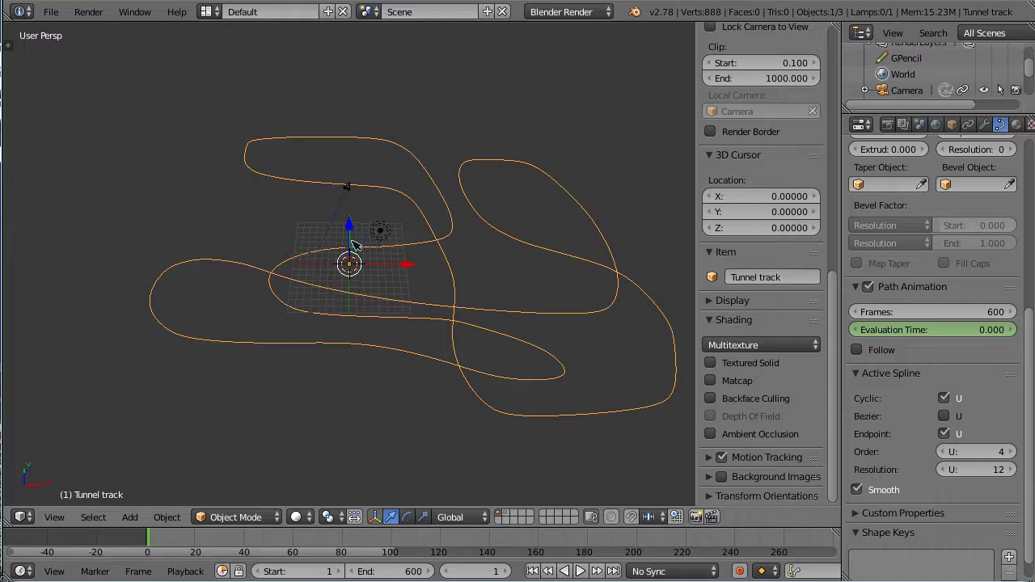
scroll(346, 212, "up", 4)
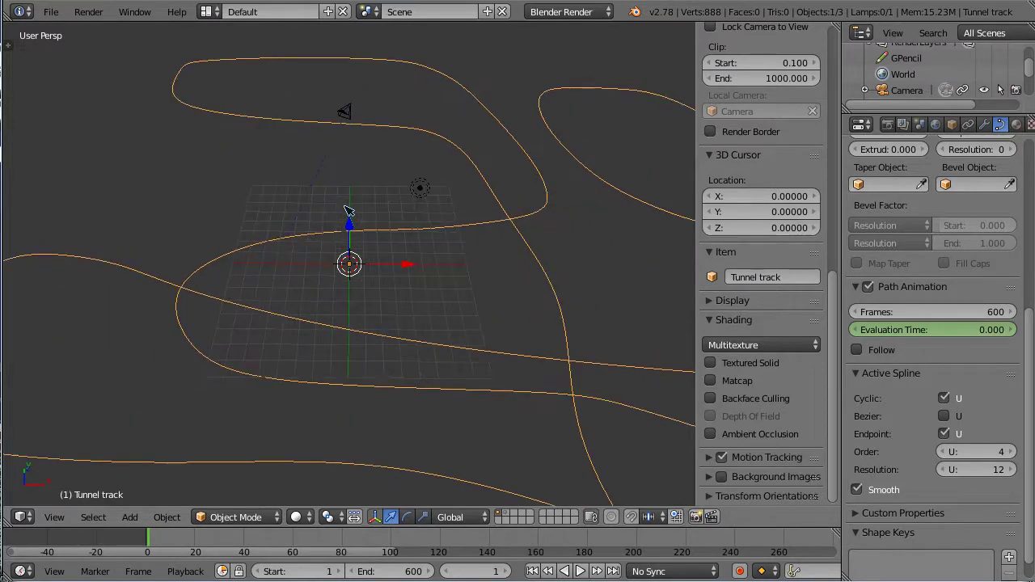
Step: Clear the camera's location and rotation via Object > Clear
right_click(345, 111)
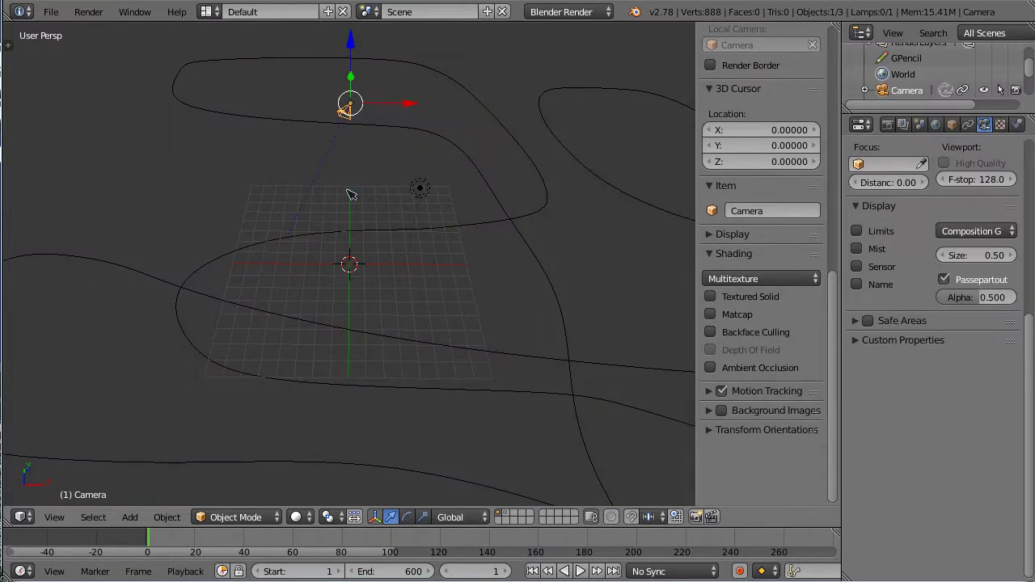
left_click(167, 517)
mouse_move(271, 420)
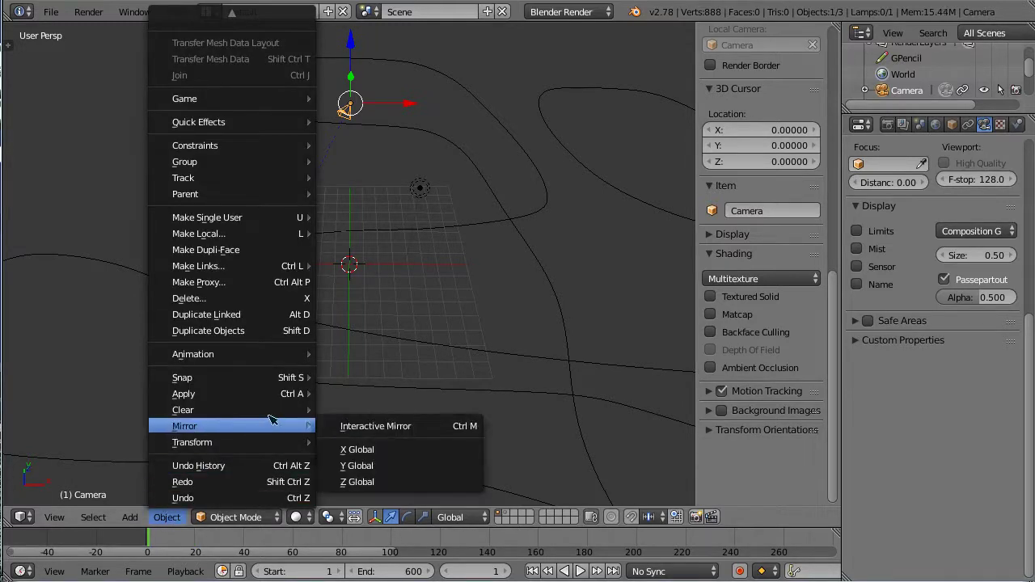
left_click(407, 415)
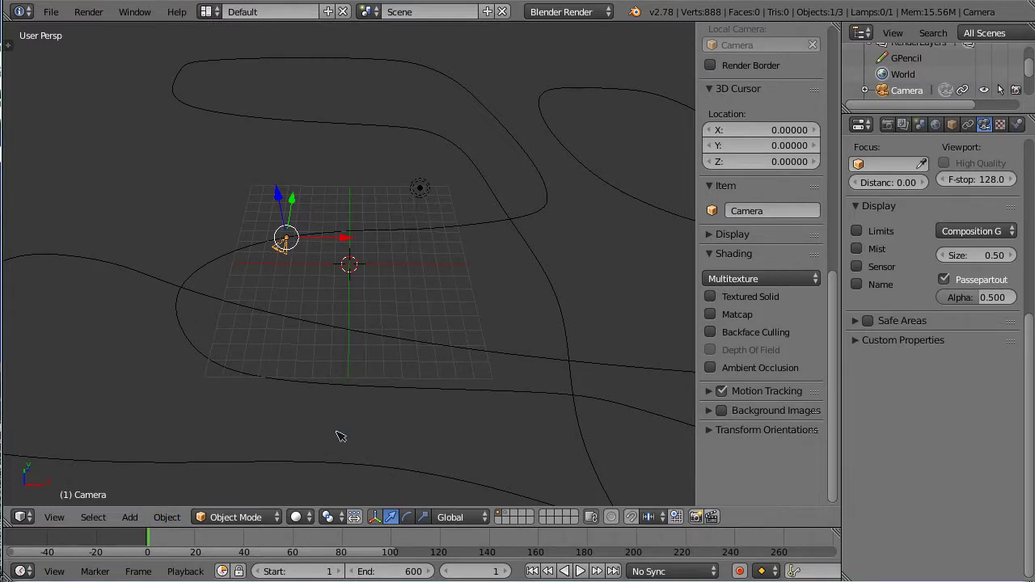
scroll(337, 436, "up", 3)
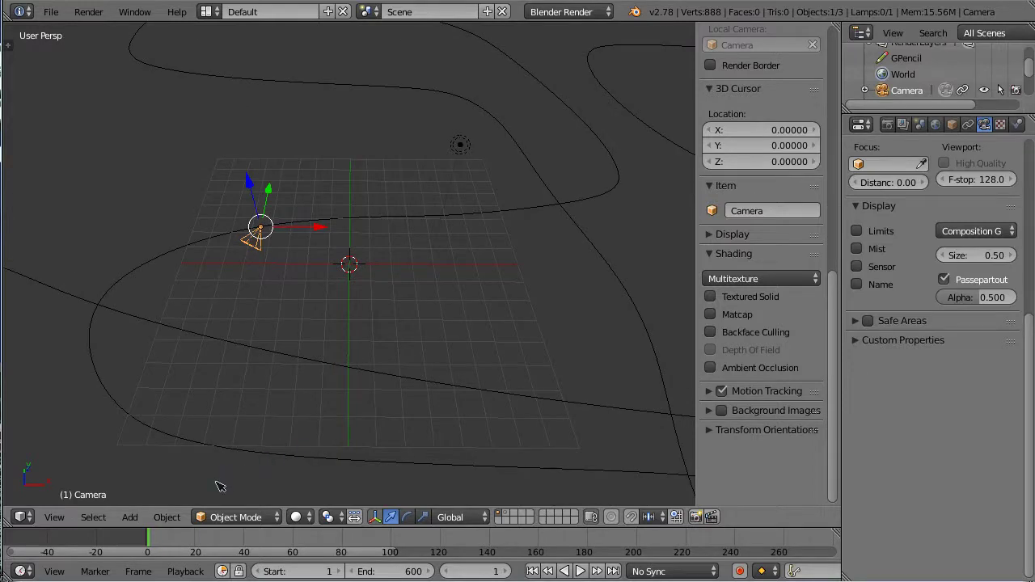
left_click(168, 520)
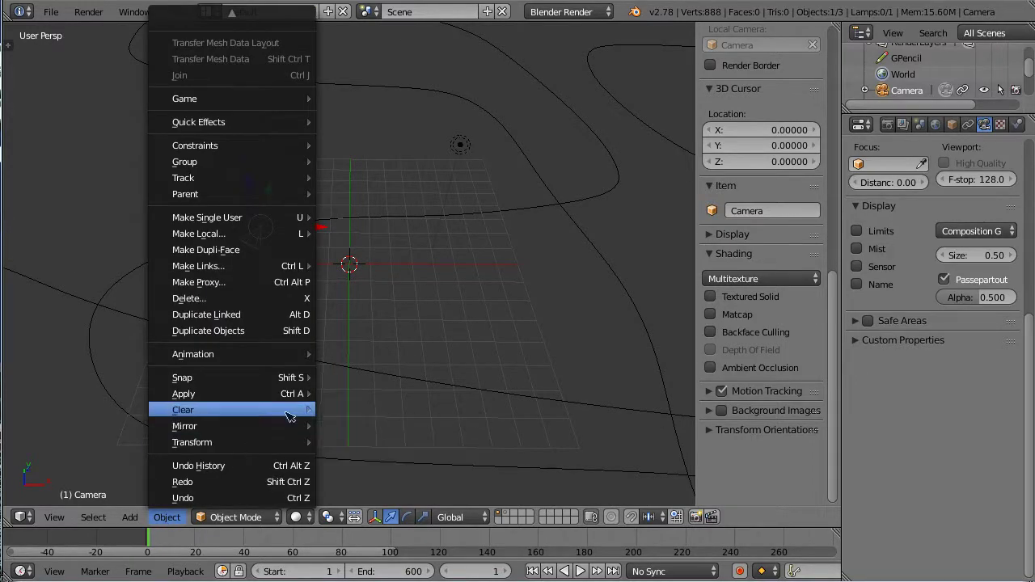
mouse_move(289, 416)
left_click(415, 426)
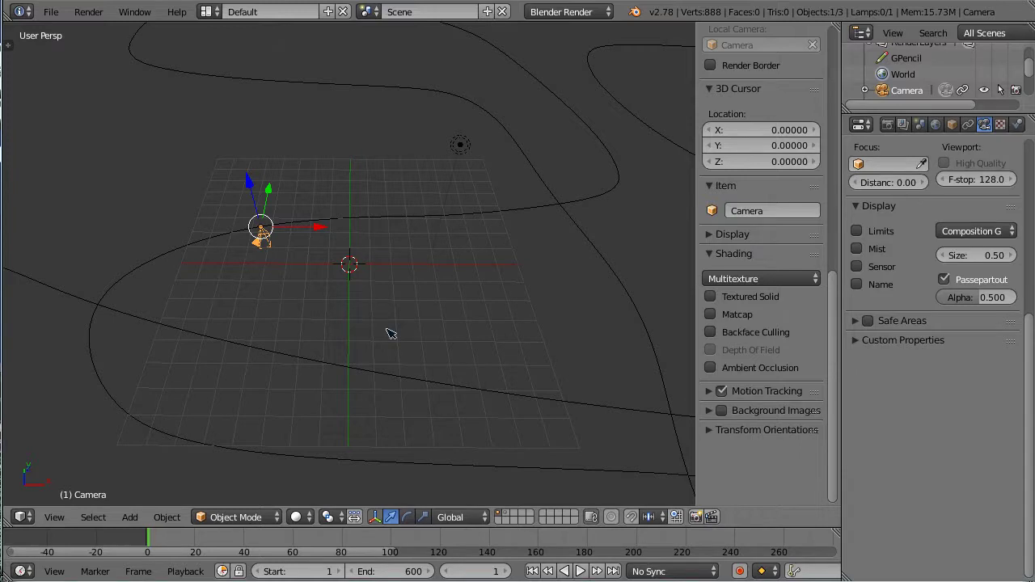
Step: Play the animation to watch the camera ride Tunnel track, deselect all, then stop at frame 1
scroll(394, 327, "down", 4)
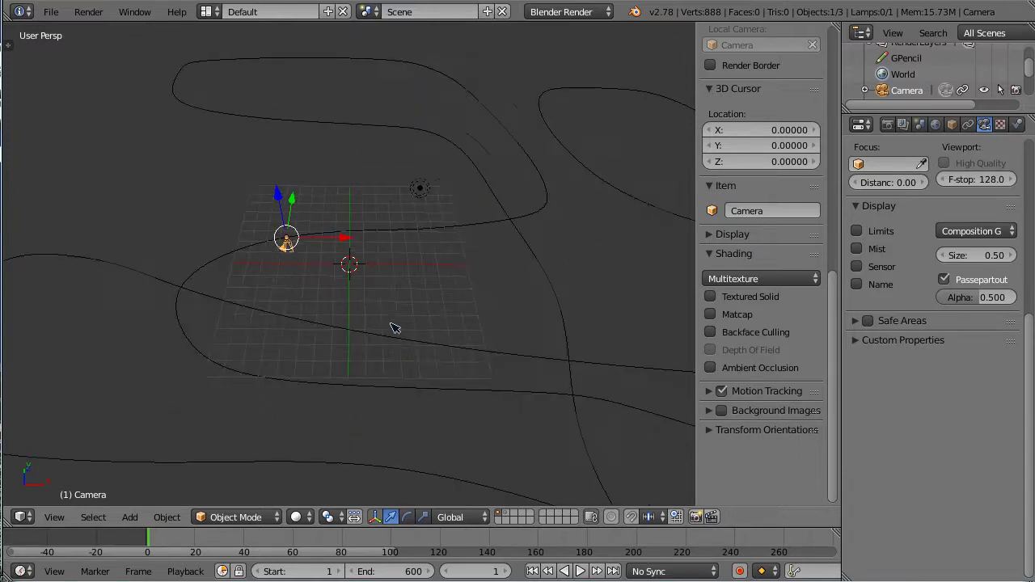
key("alt+a")
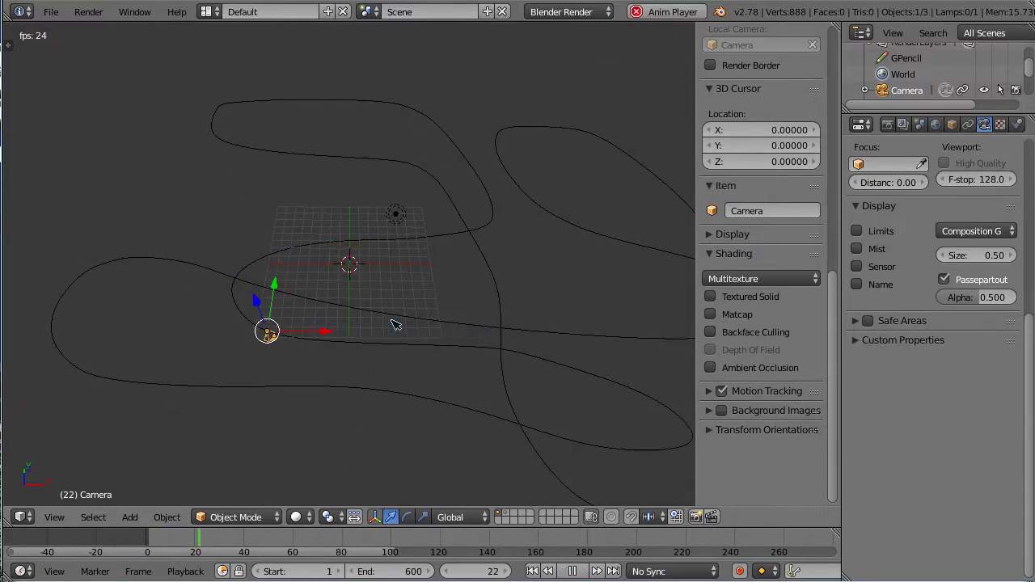
key("a")
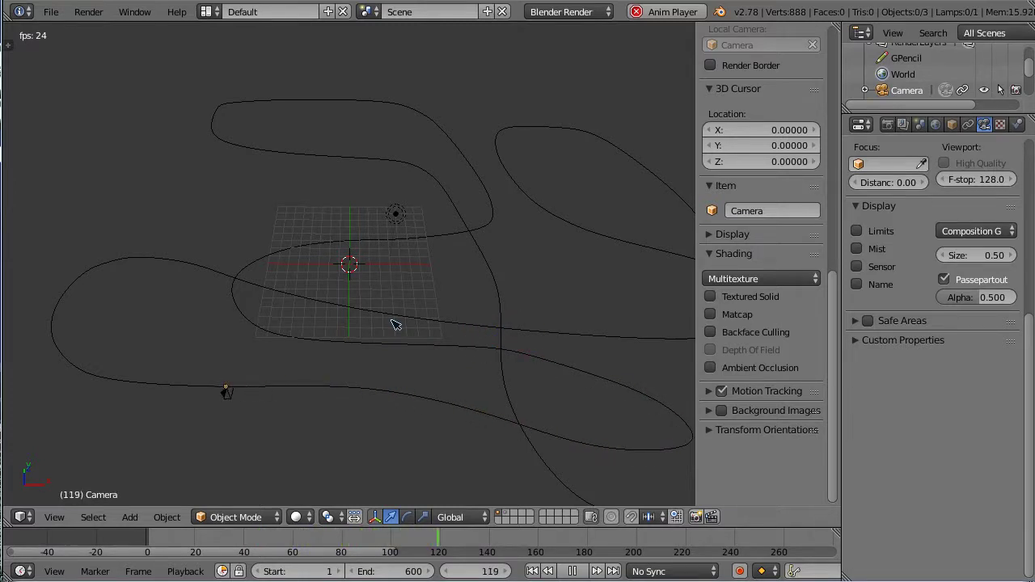
key("Escape")
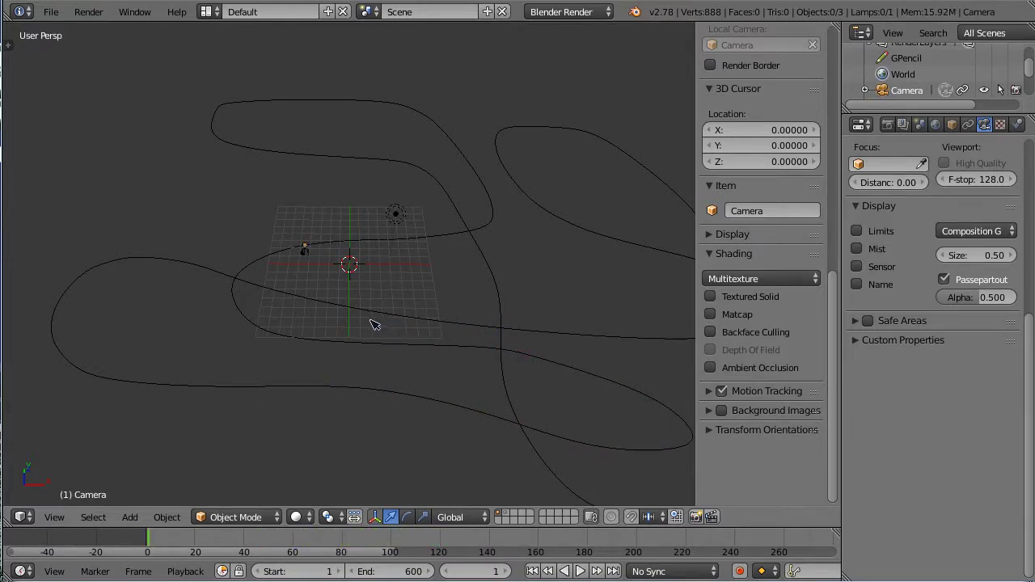
Step: Select the camera instead of the Tunnel track curve
right_click(387, 241)
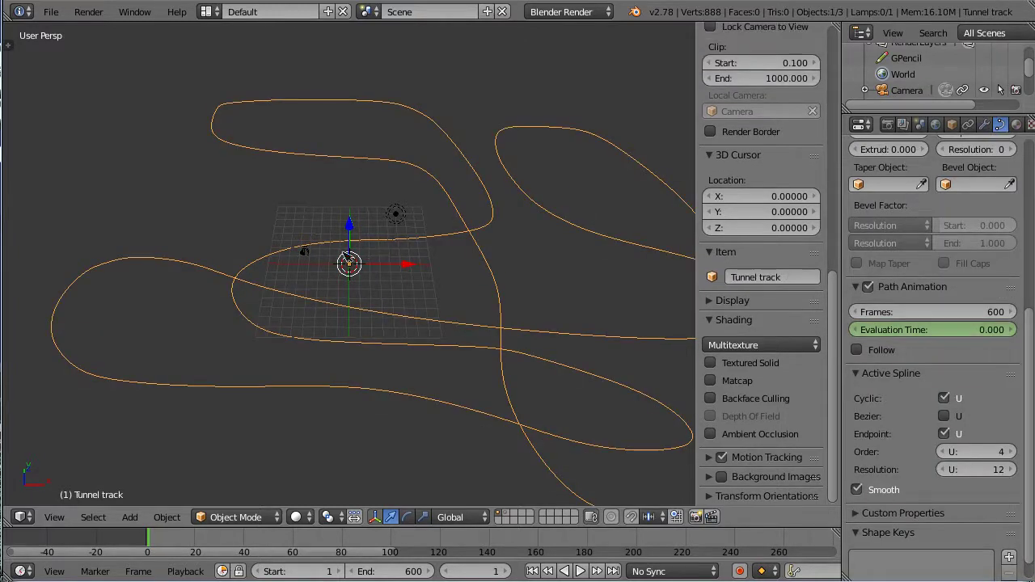
right_click(306, 252)
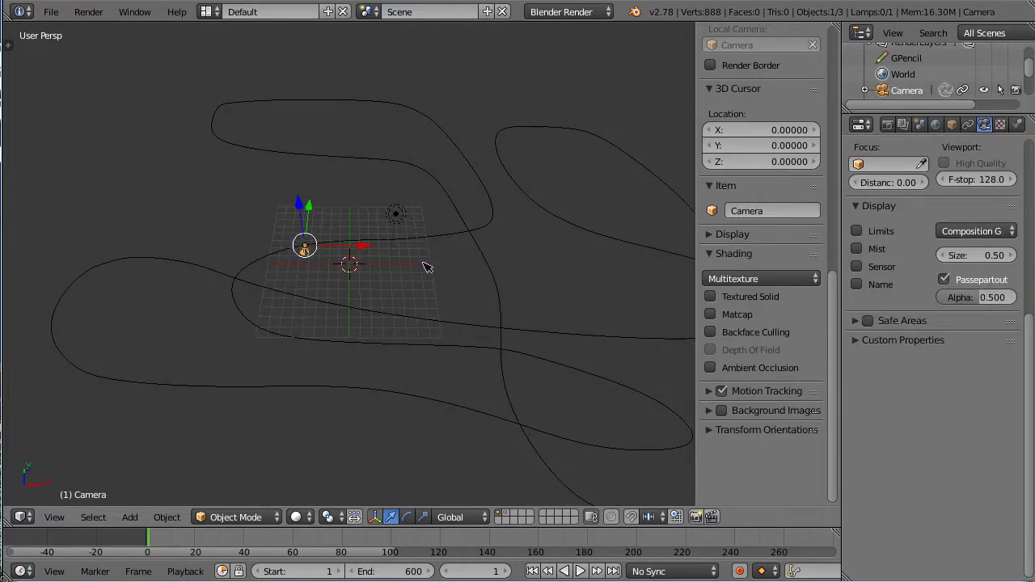
scroll(427, 273, "up", 5)
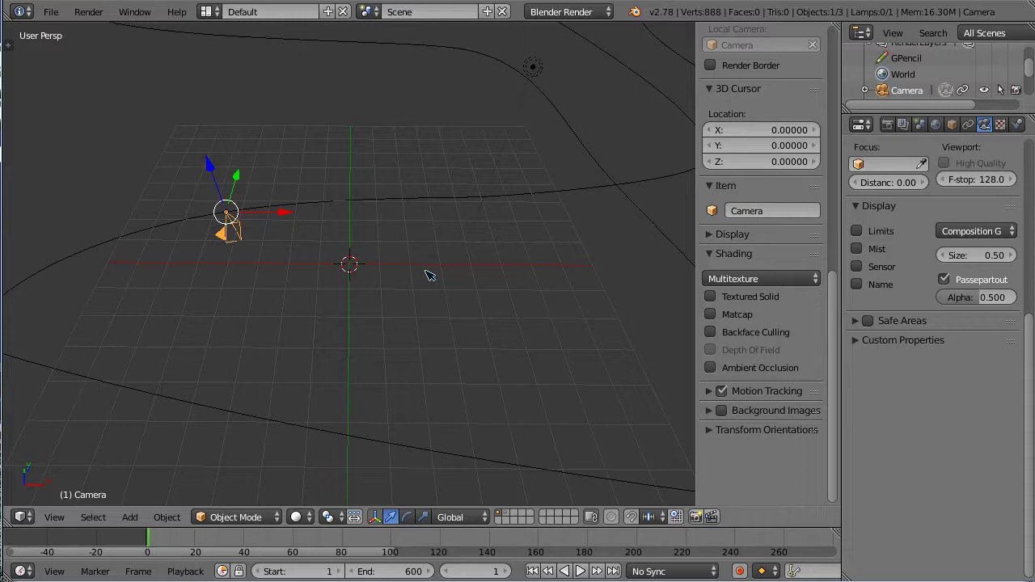
scroll(428, 275, "down", 2)
scroll(428, 276, "down", 2)
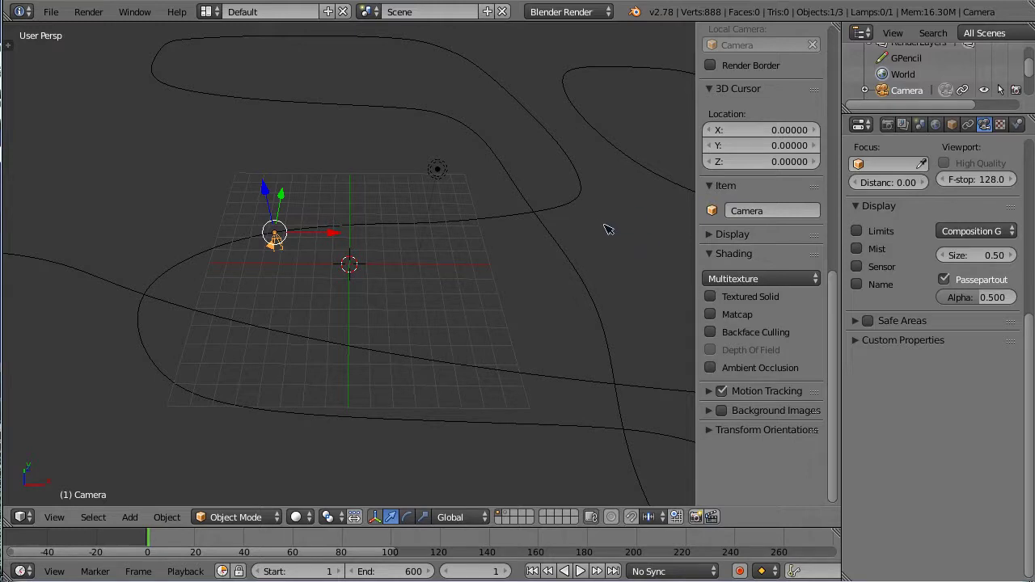
Step: Set the 3D cursor X location to 90, then reset it to 0
left_click(774, 130)
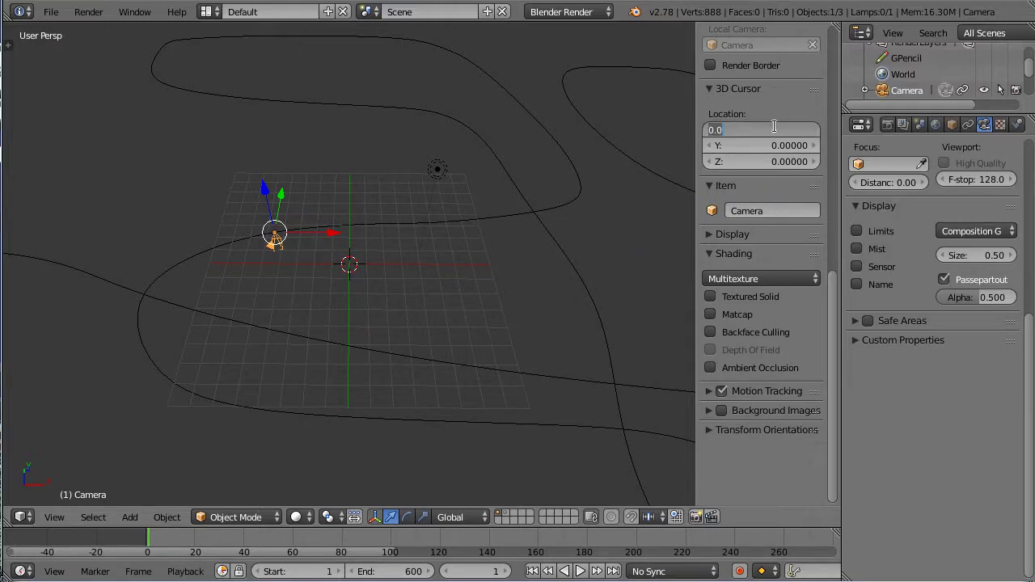
type("90")
key("Return")
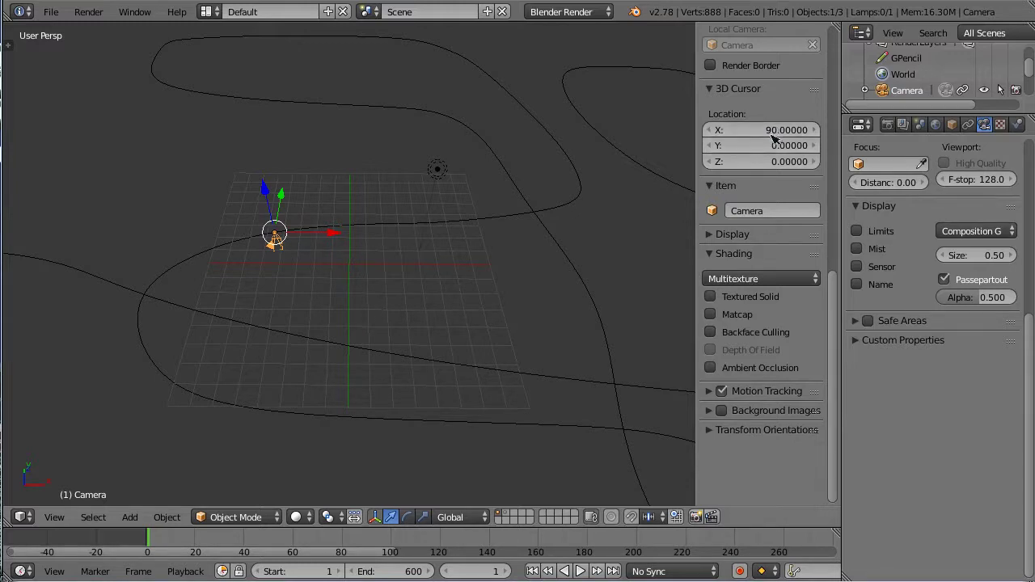
left_click(774, 129)
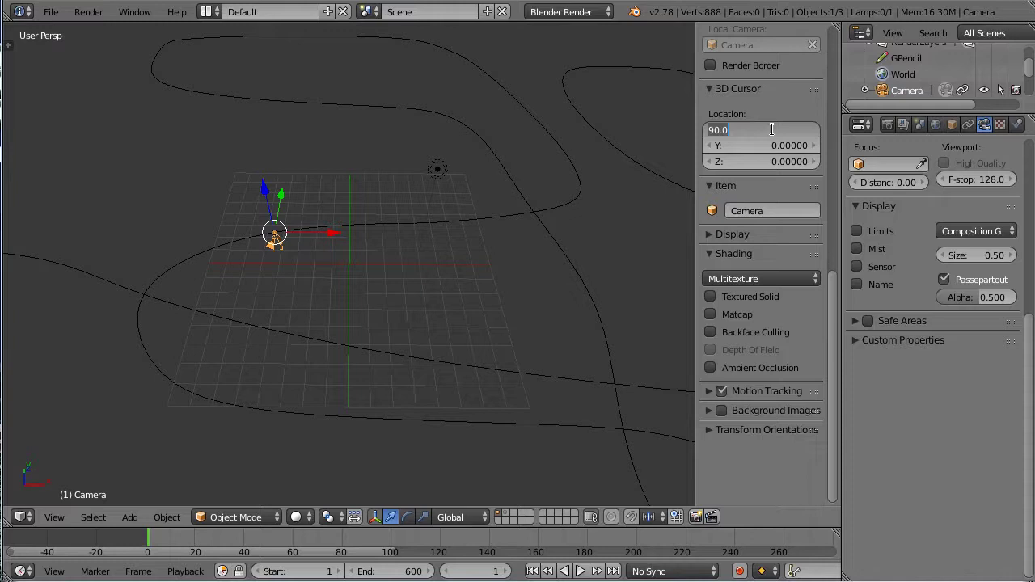
type("0")
key("Return")
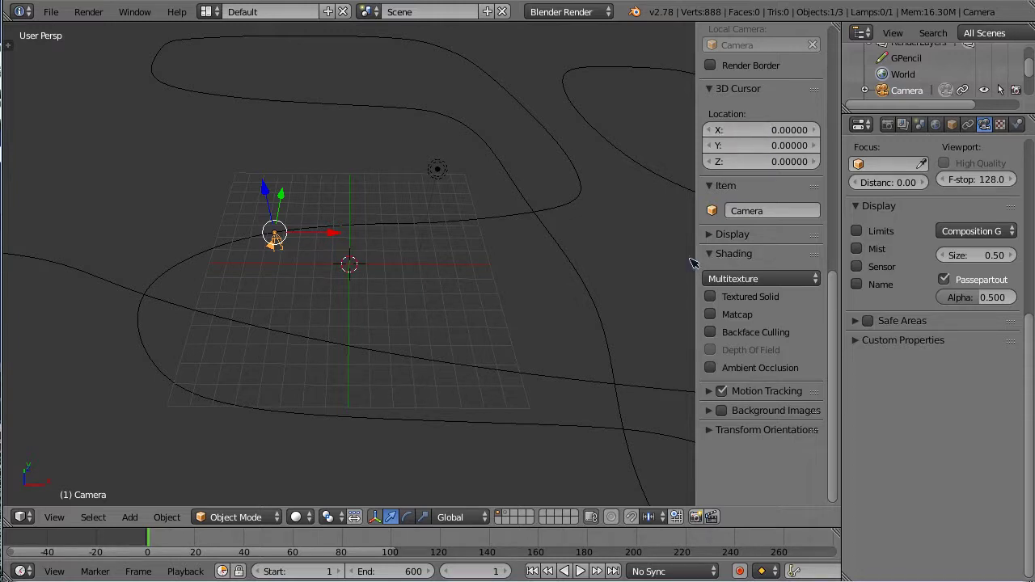
Step: Scroll the N sidebar up to reveal the camera's Transform panel
scroll(746, 217, "up", 2)
scroll(746, 217, "up", 12)
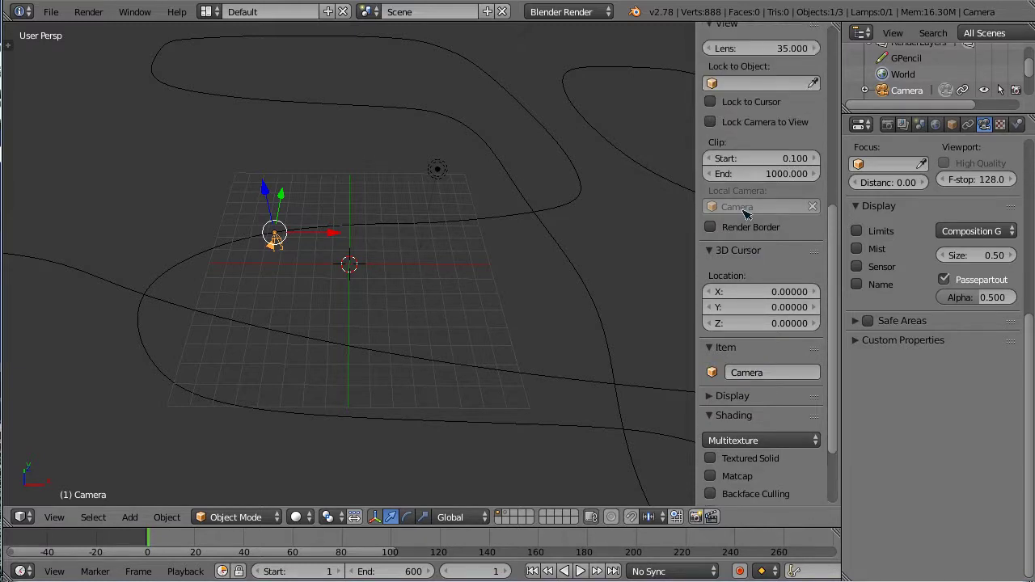
scroll(746, 217, "up", 3)
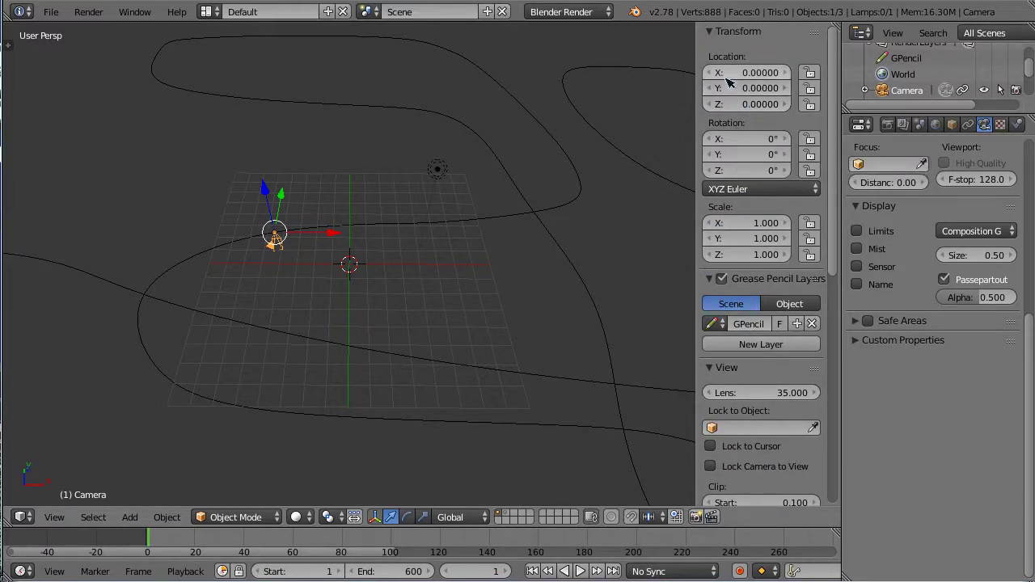
Step: Set the camera's Rotation X to 90° and play the animation to preview it riding Tunnel track
left_click(739, 138)
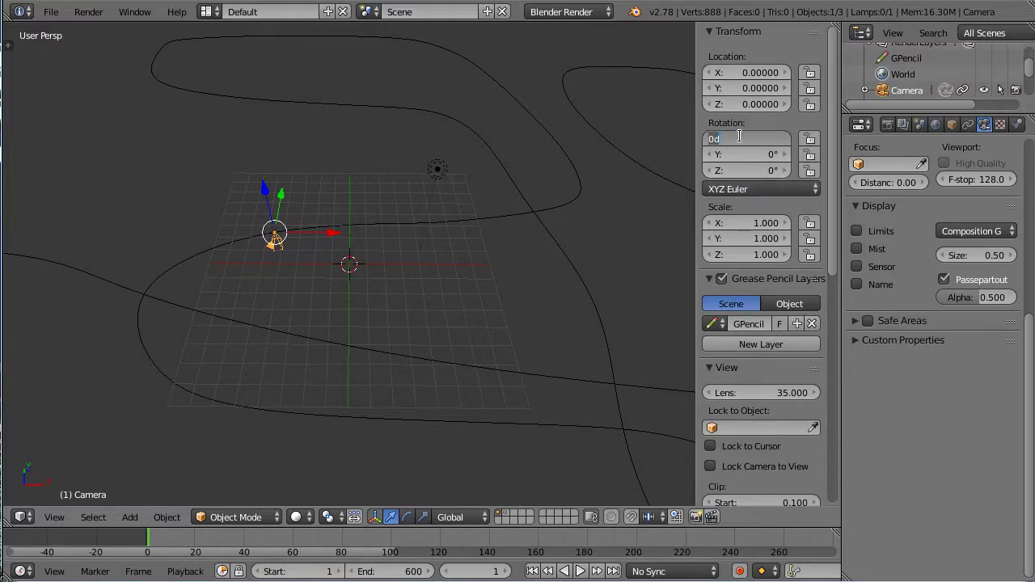
type("90")
key("Return")
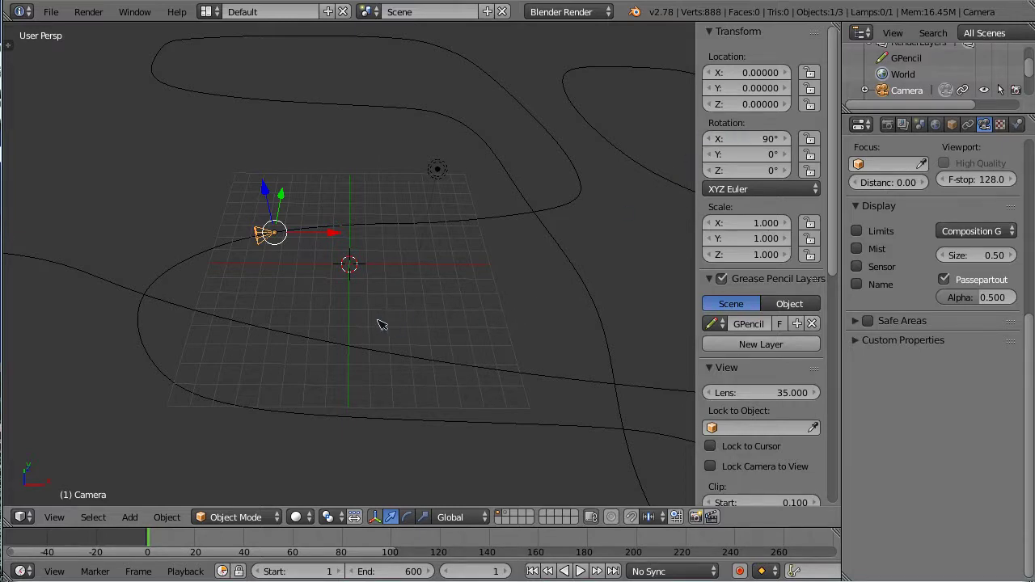
middle_click_drag(273, 324, 382, 279)
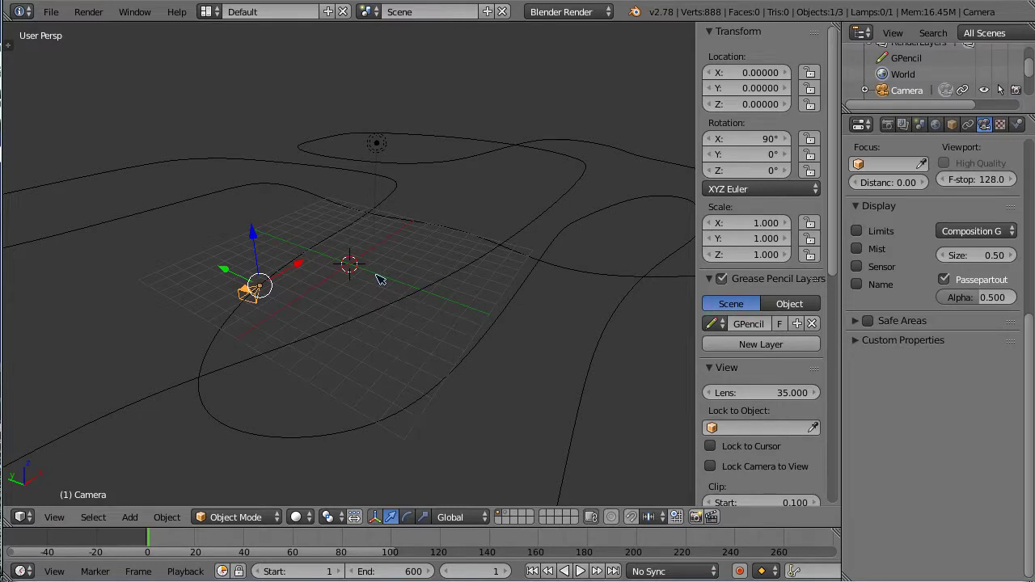
key("alt+a")
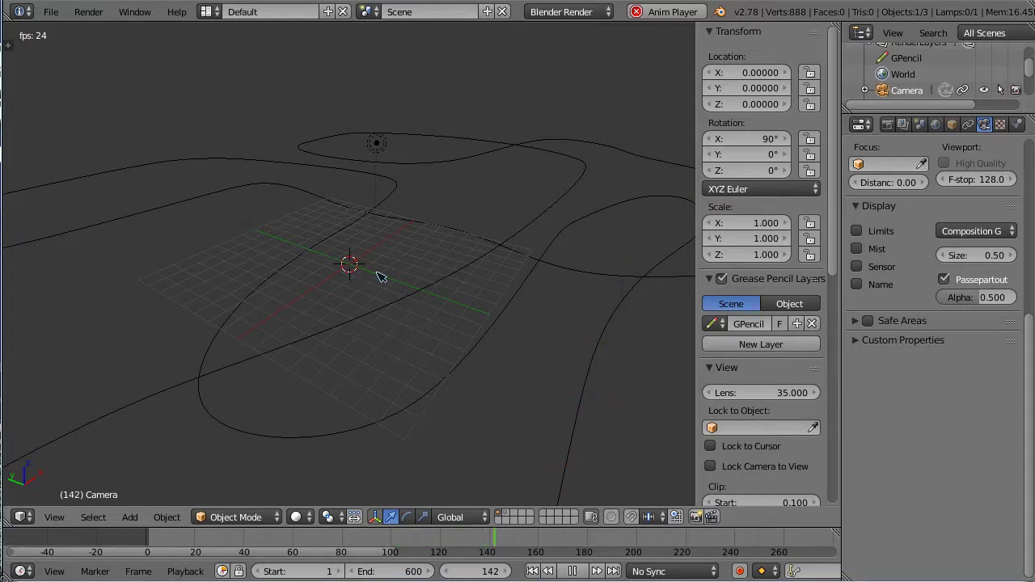
Step: Stop playback, switch to top view and select the Tunnel track curve
key("Escape")
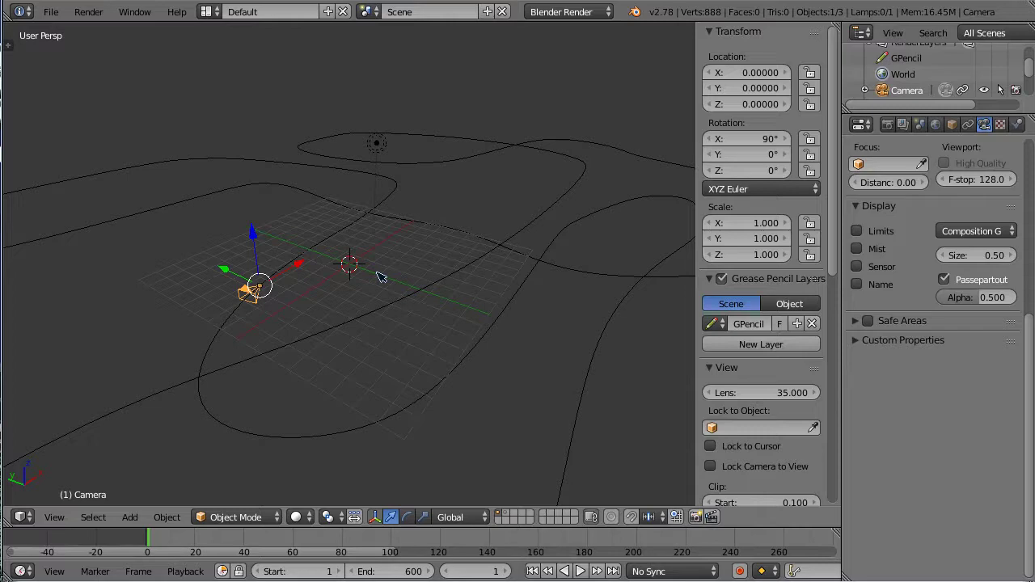
key("KP_7")
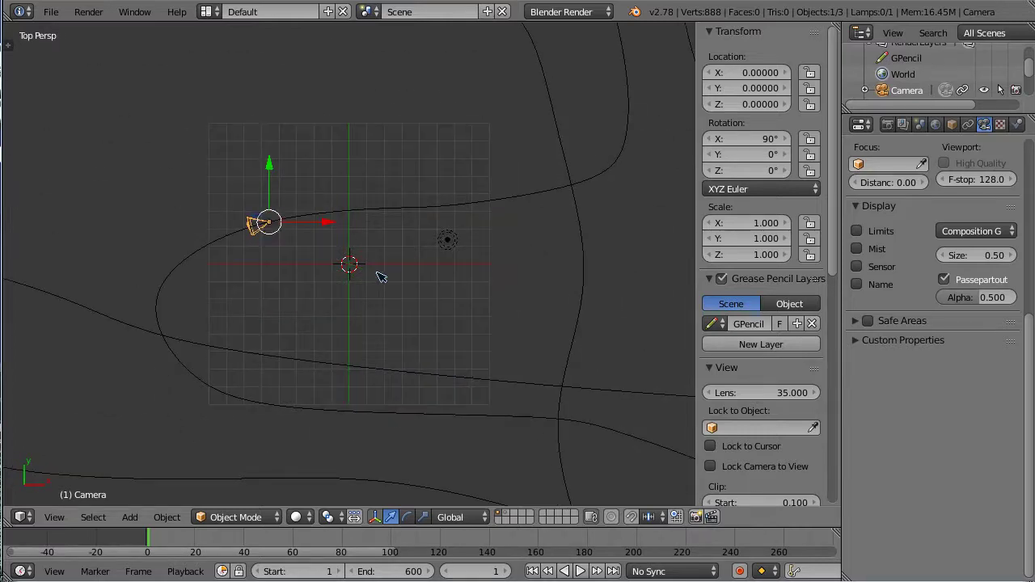
scroll(491, 279, "down", 4)
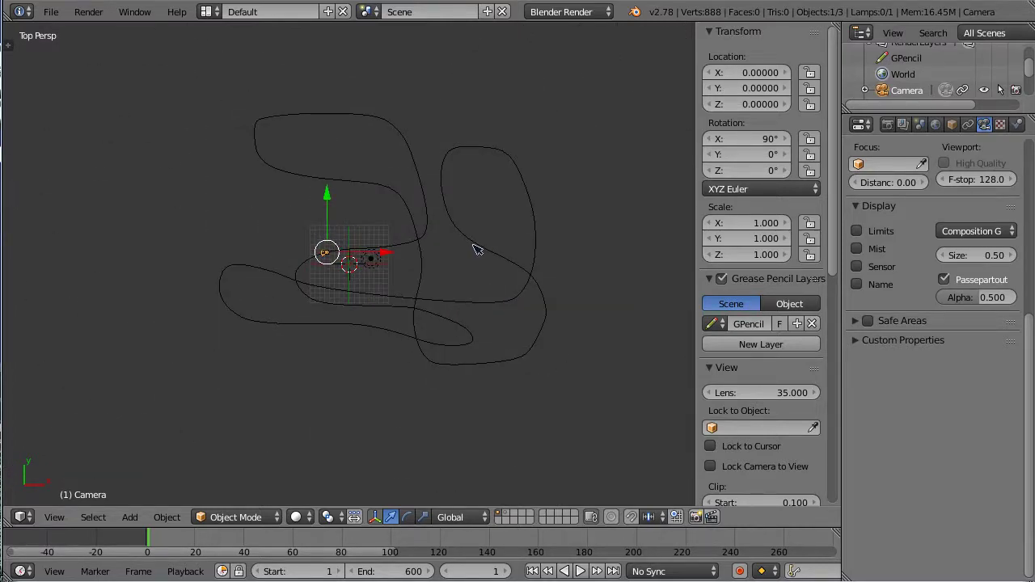
right_click(478, 249)
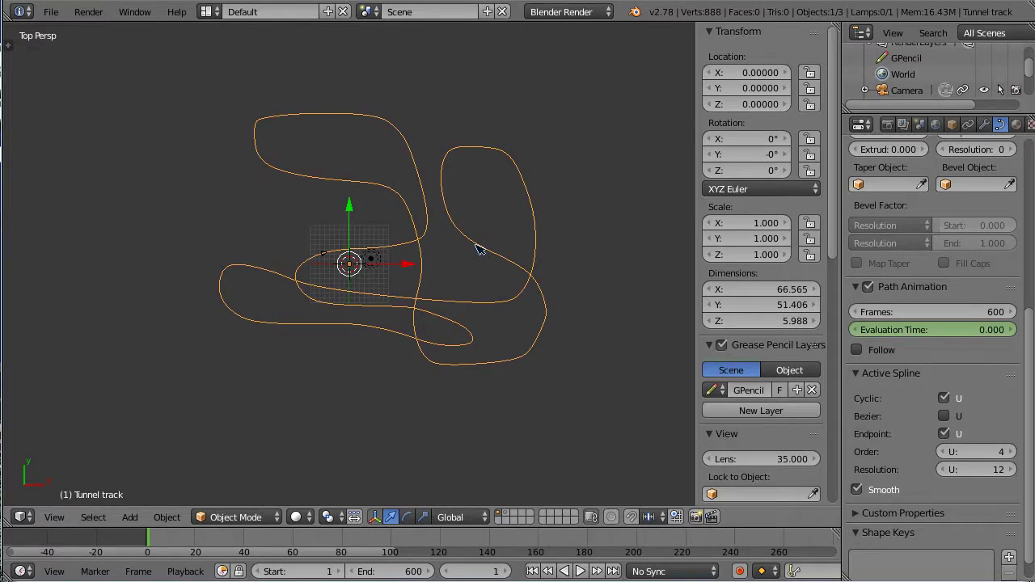
Step: Duplicate the curve in place and move the copy to another layer
key("shift+d")
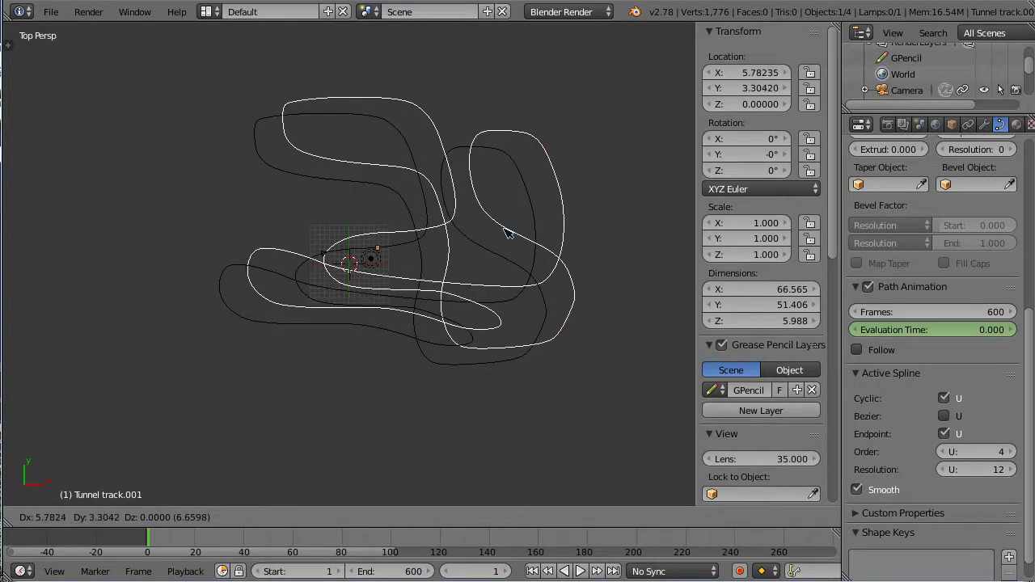
key("Escape")
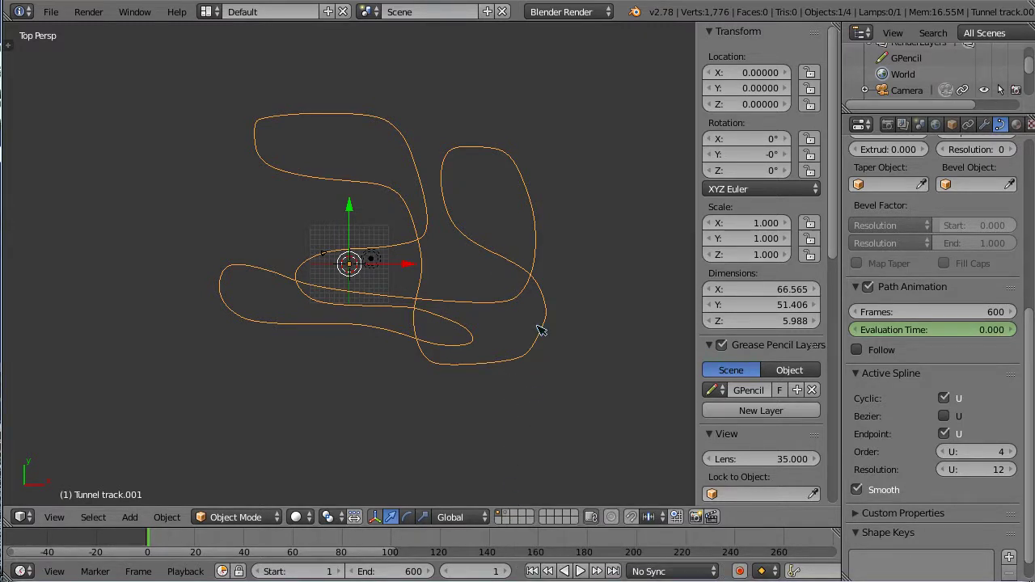
key("m")
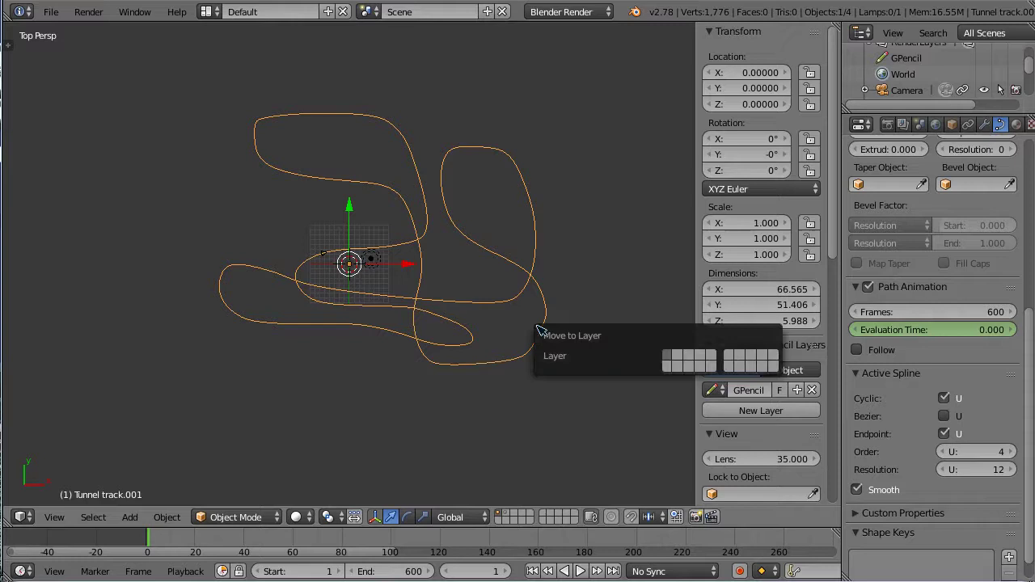
left_click(692, 357)
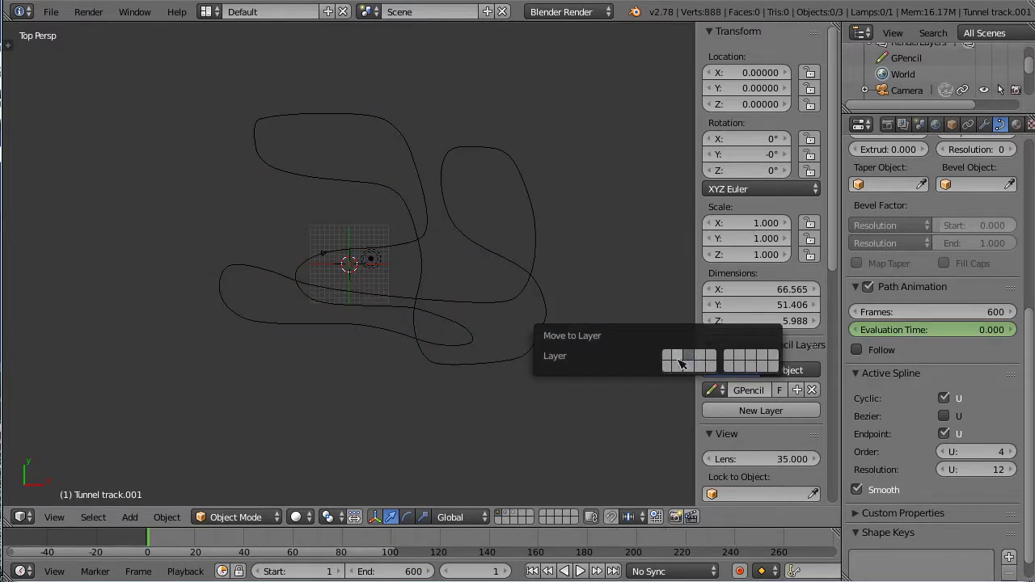
left_click(518, 516)
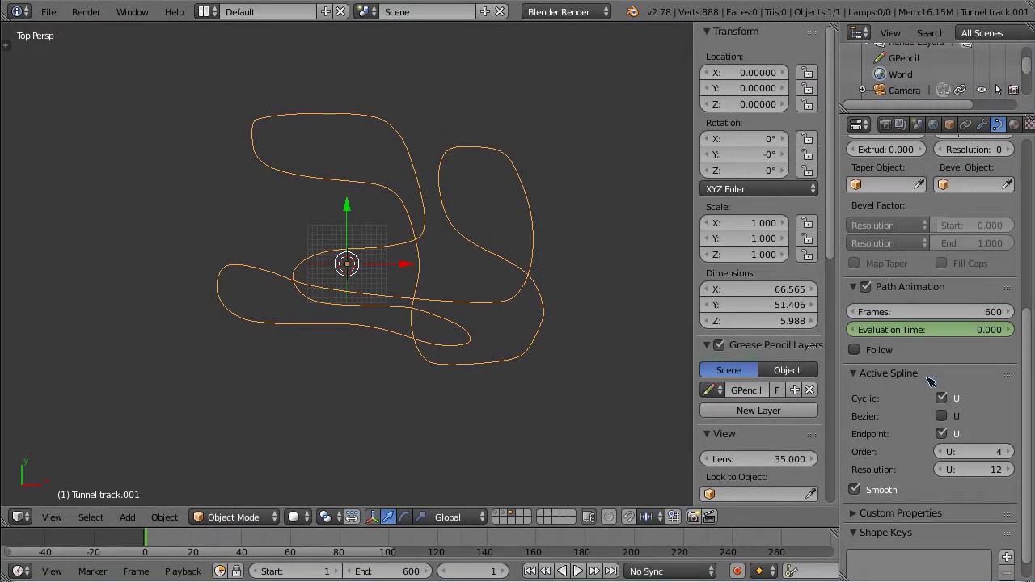
scroll(930, 382, "up", 3)
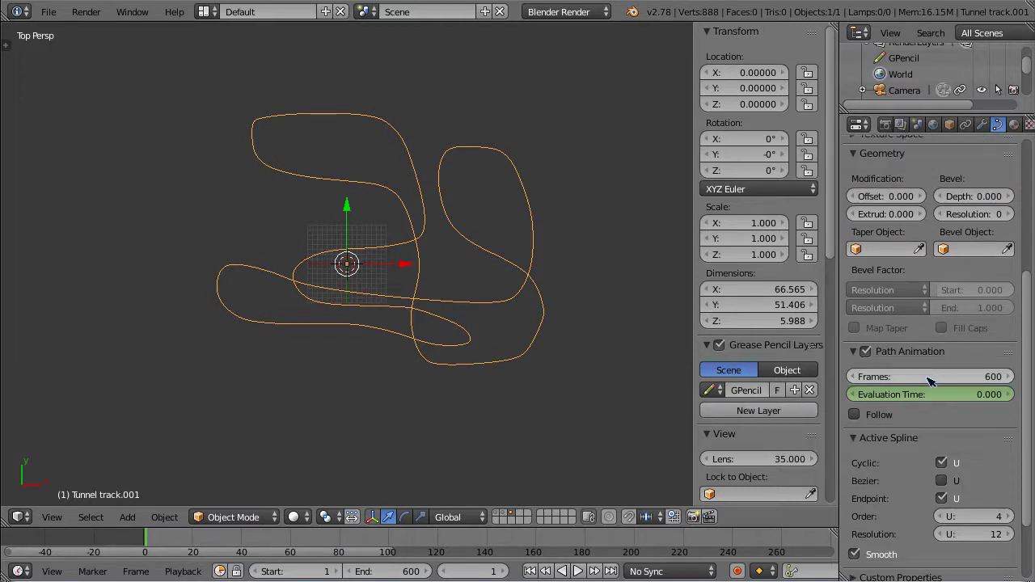
scroll(931, 382, "up", 1)
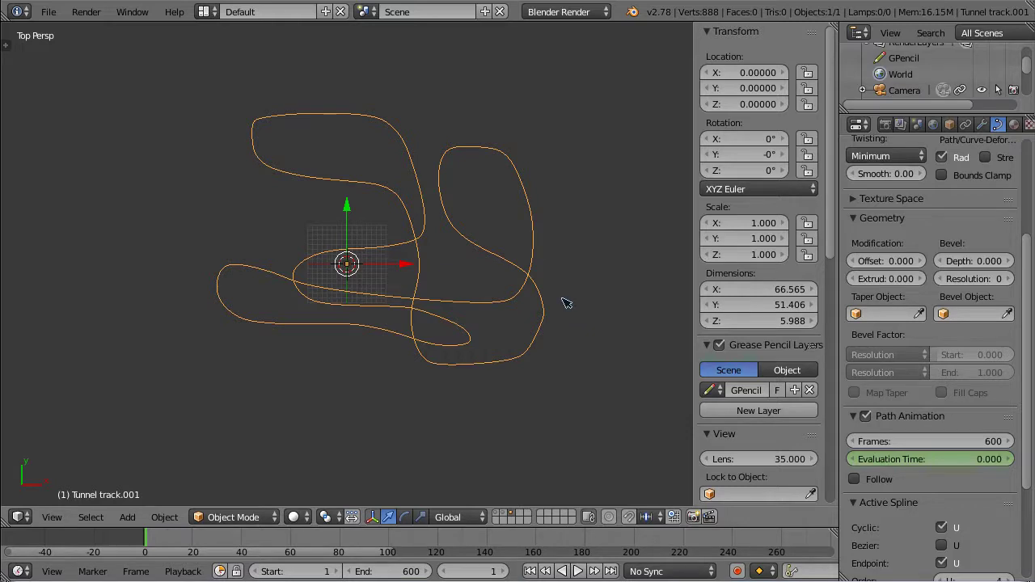
key("Tab")
key("a")
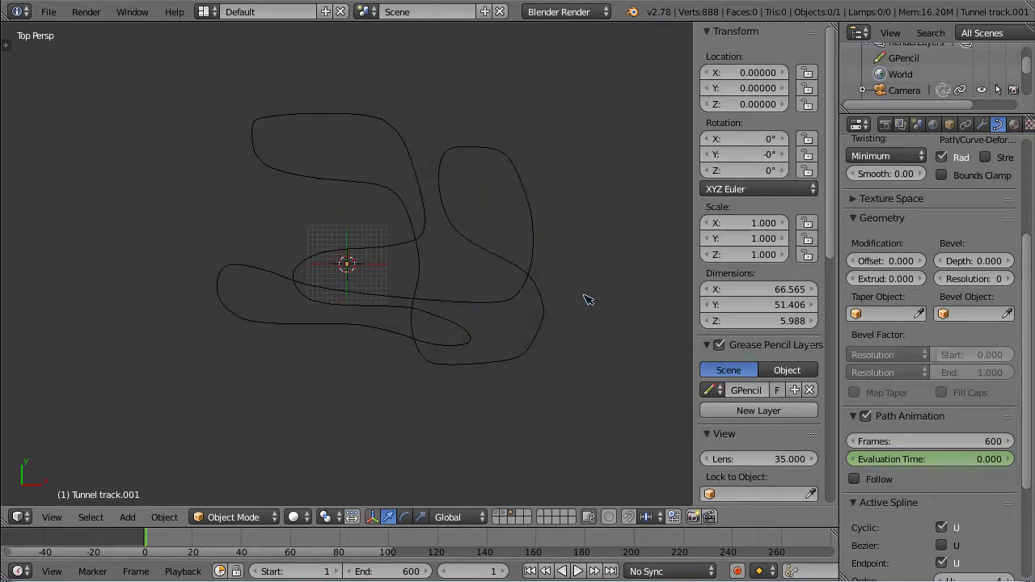
right_click(530, 276)
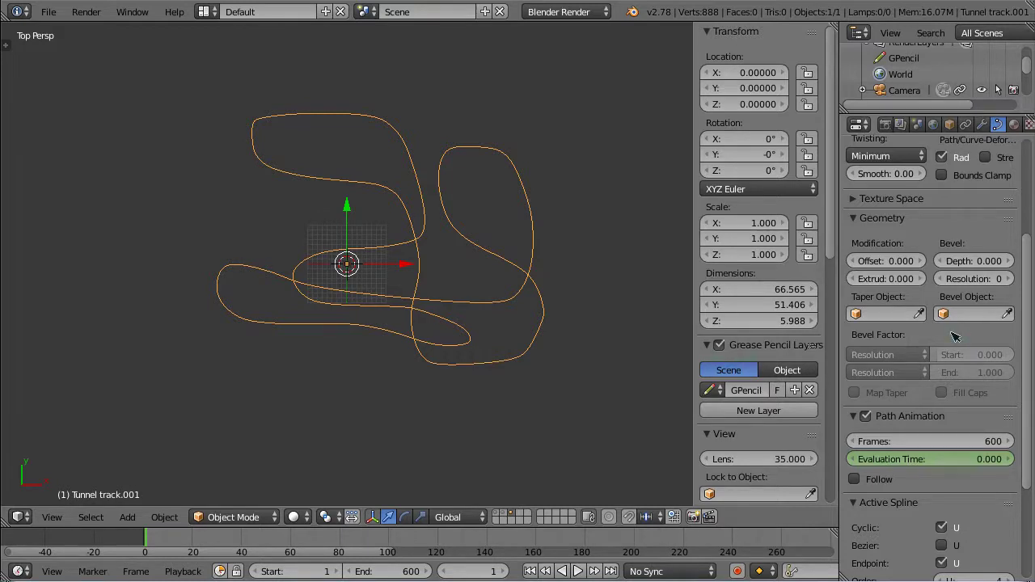
scroll(973, 276, "up", 3)
scroll(973, 277, "up", 1)
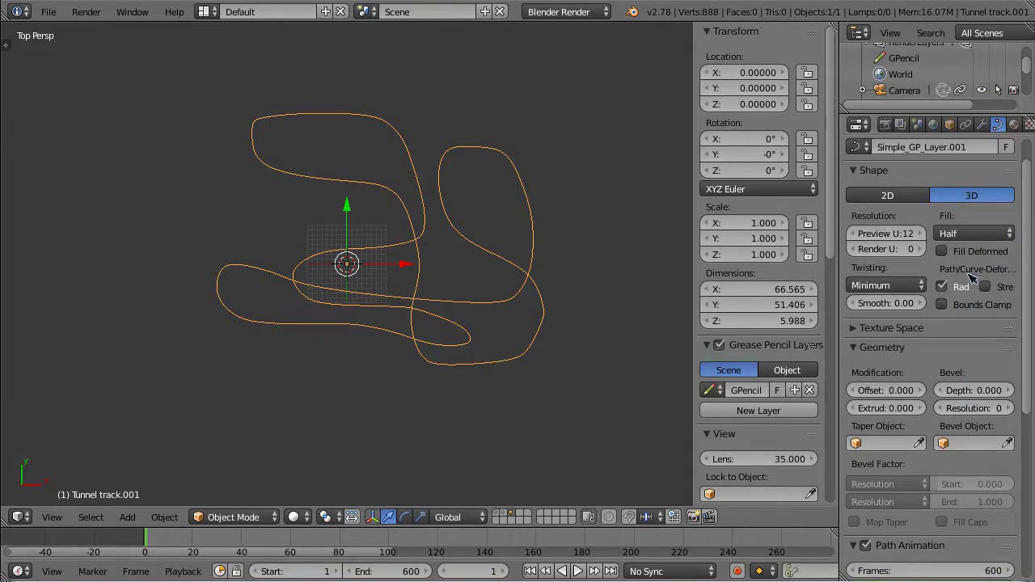
Step: Set Tunnel track.001's Bevel Depth to 0.5, then 1, and inspect the tube from a low angle
left_click(977, 392)
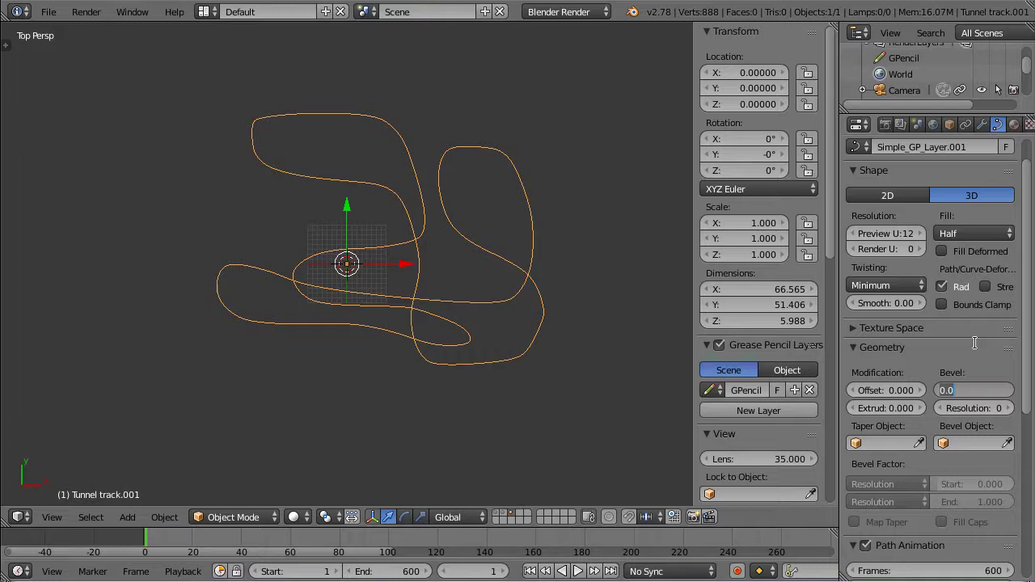
type(".5")
key("Return")
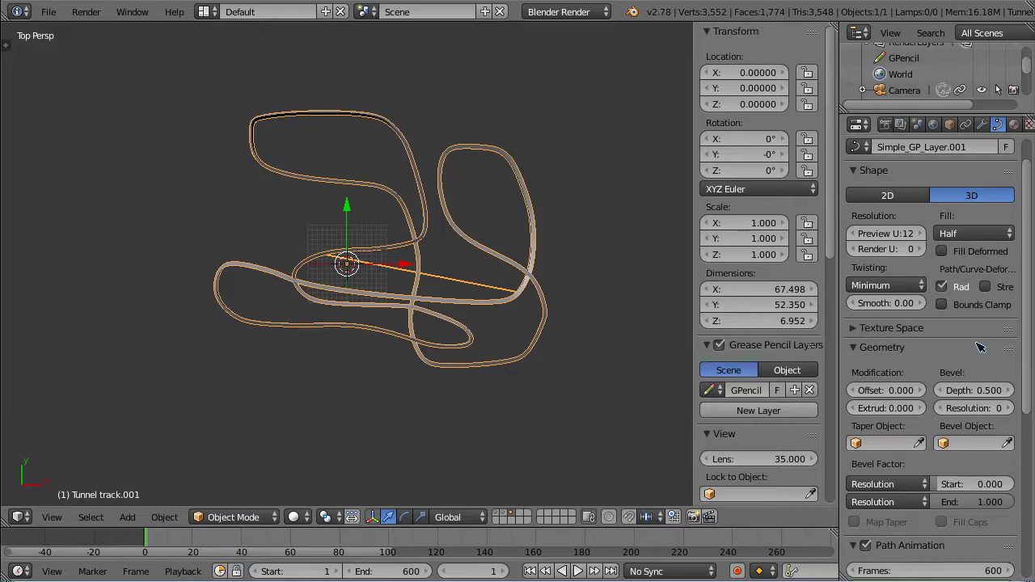
scroll(541, 404, "up", 6)
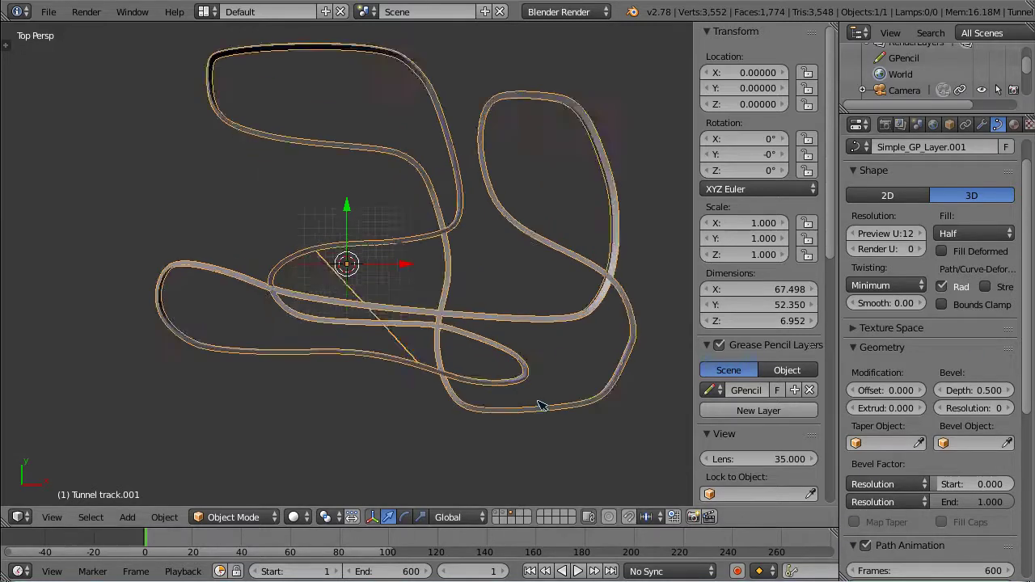
left_click(971, 392)
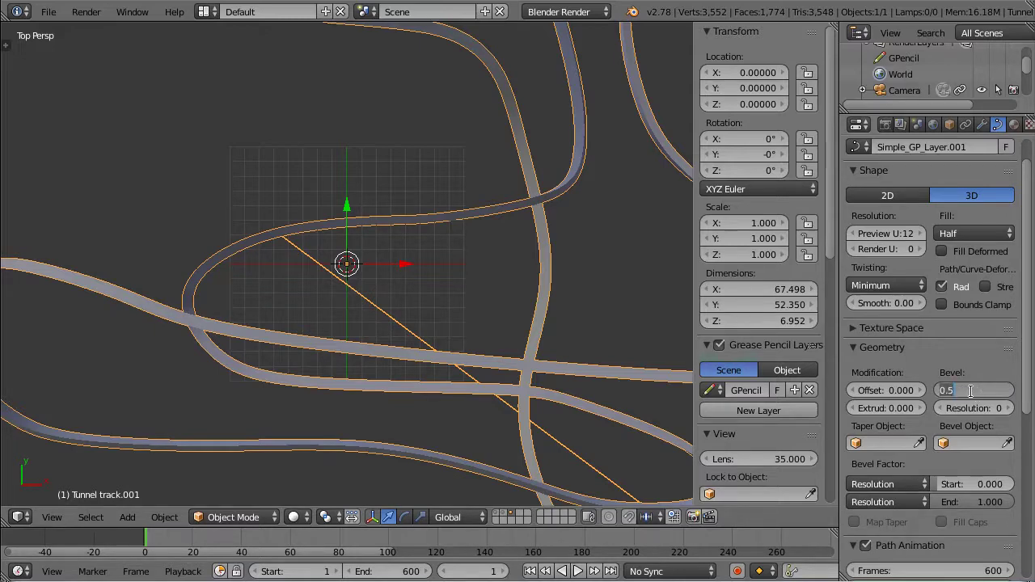
type("1")
key("Return")
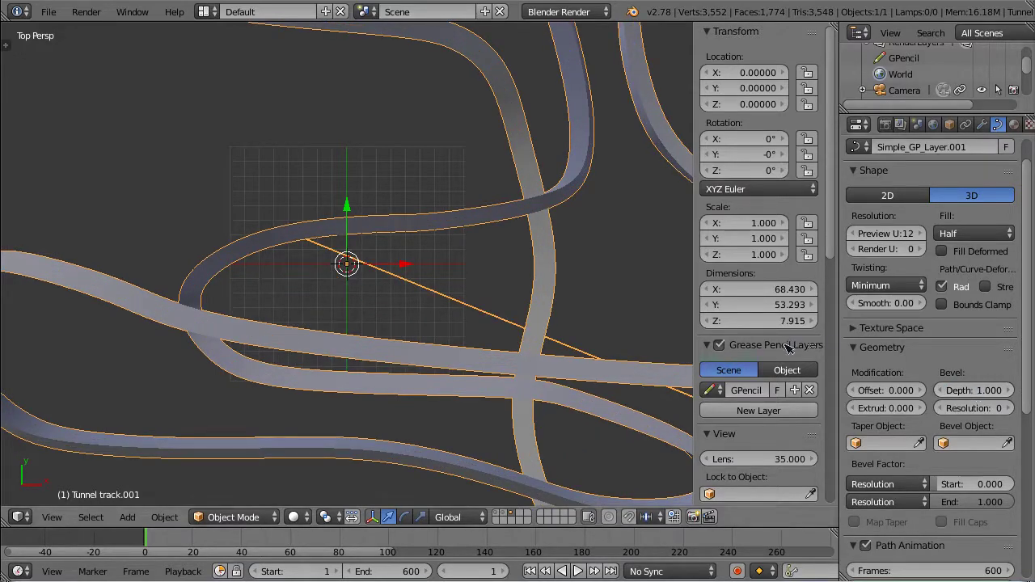
middle_click_drag(570, 365, 574, 327)
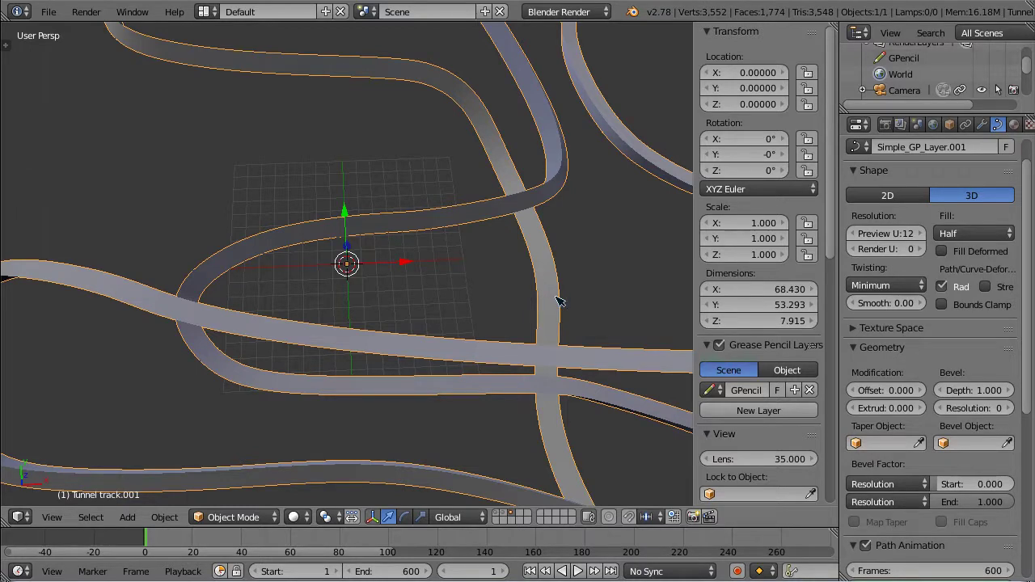
middle_click_drag(521, 324, 547, 208)
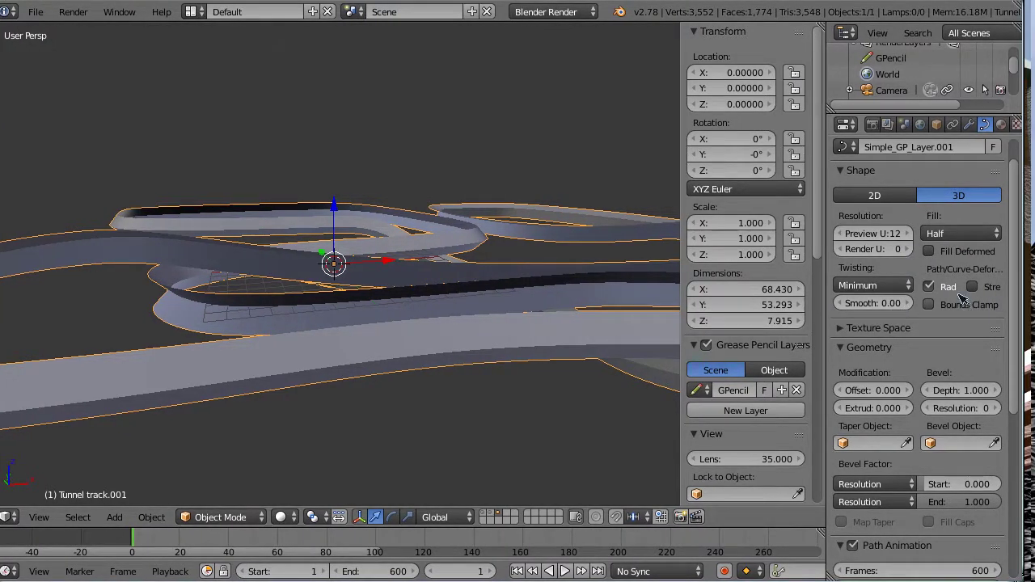
Step: Change the curve's Fill from Half to Full and inspect the closed round tube
left_click(944, 235)
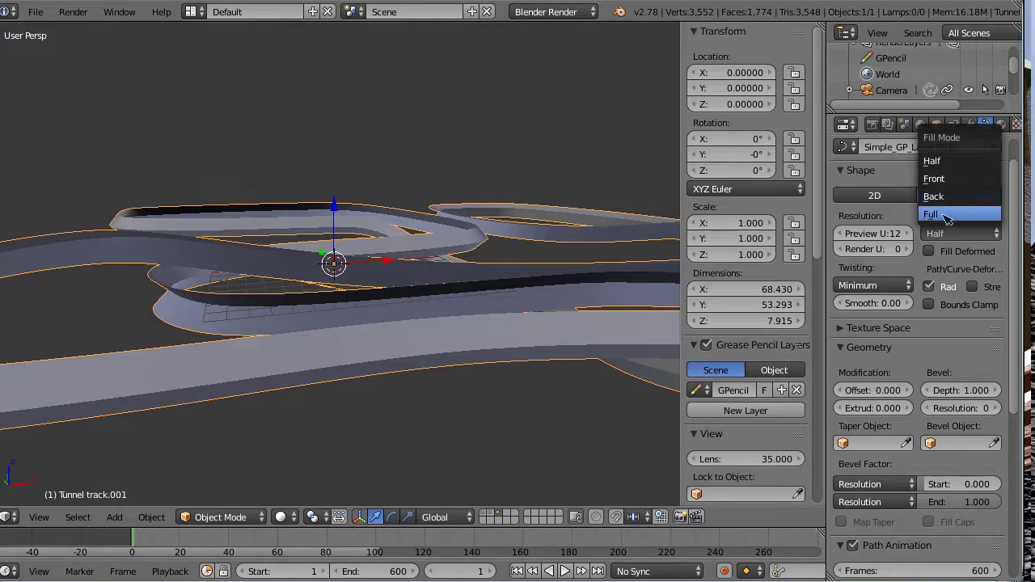
left_click(939, 215)
scroll(420, 368, "down", 3)
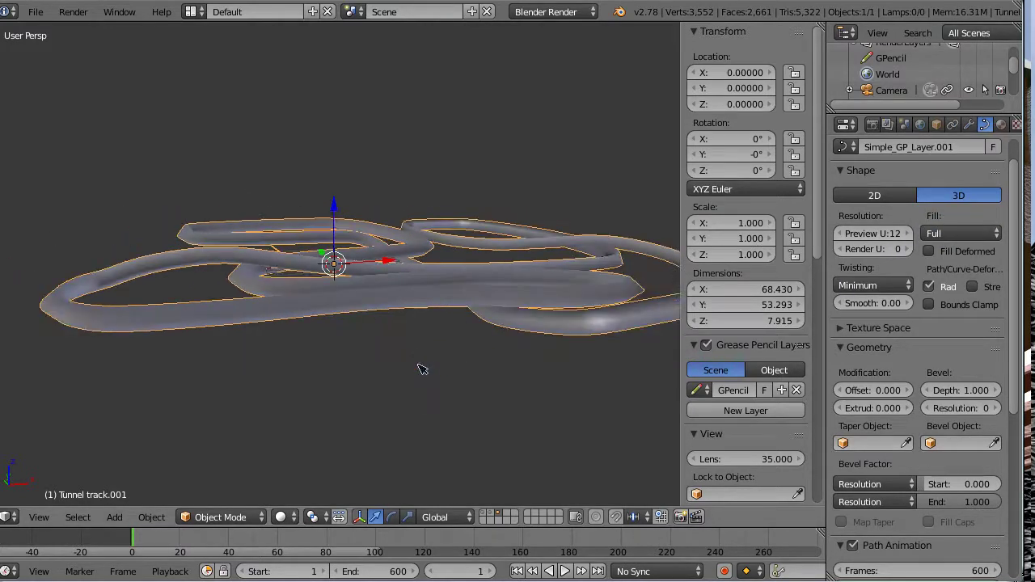
key("KP_8")
key("KP_8")
scroll(423, 300, "up", 3)
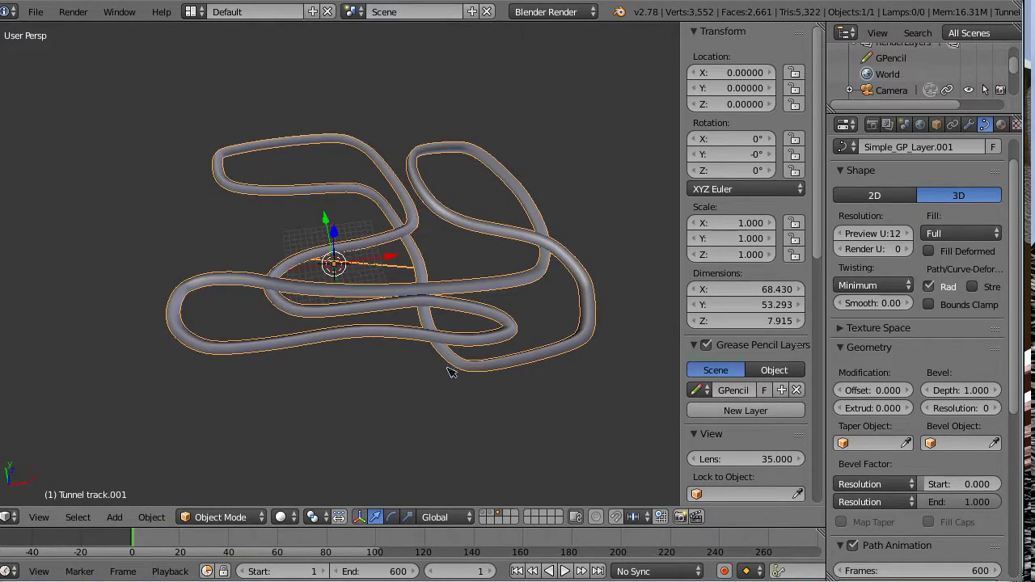
middle_click_drag(450, 373, 348, 320)
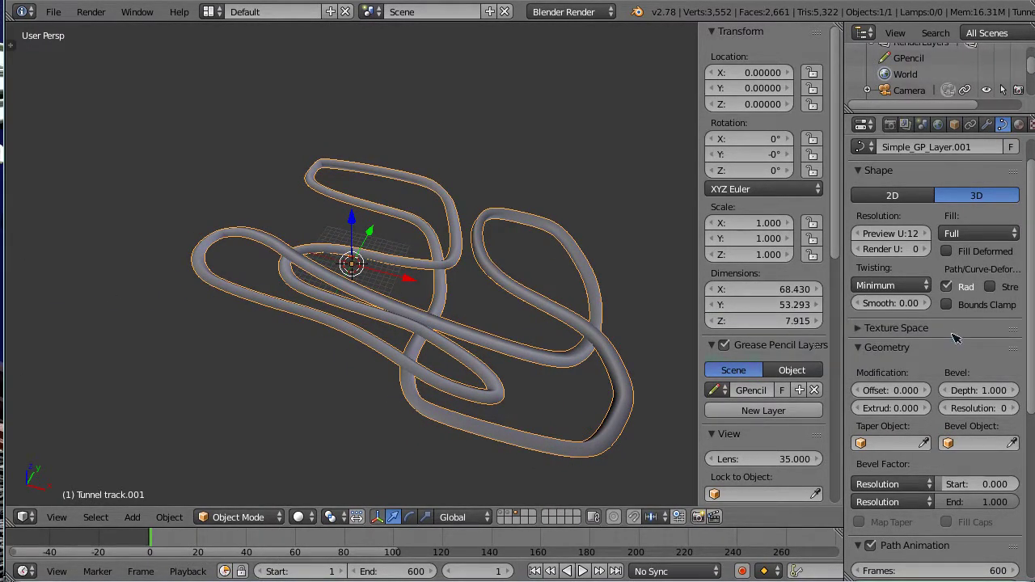
scroll(544, 387, "up", 5)
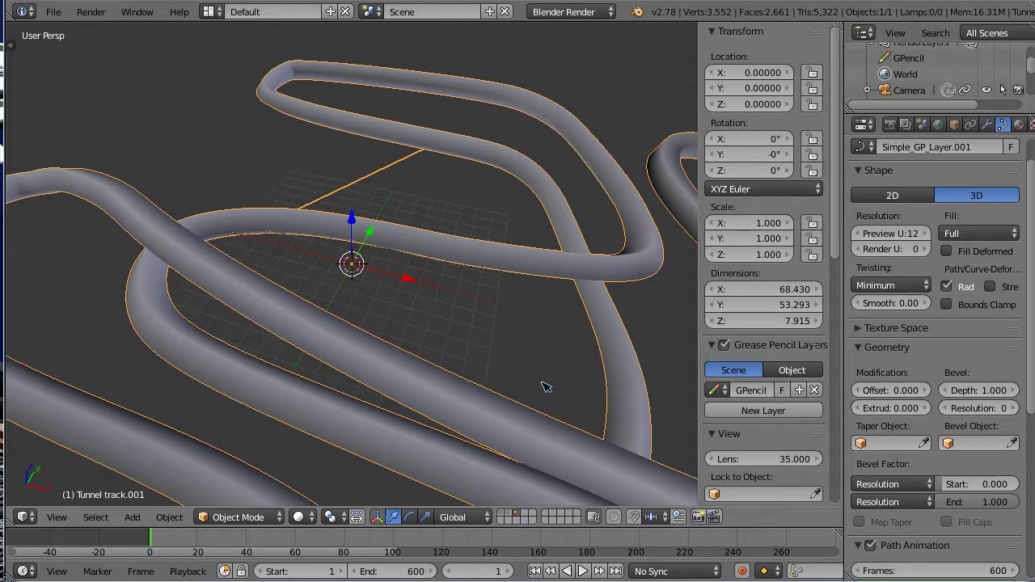
scroll(492, 397, "up", 8)
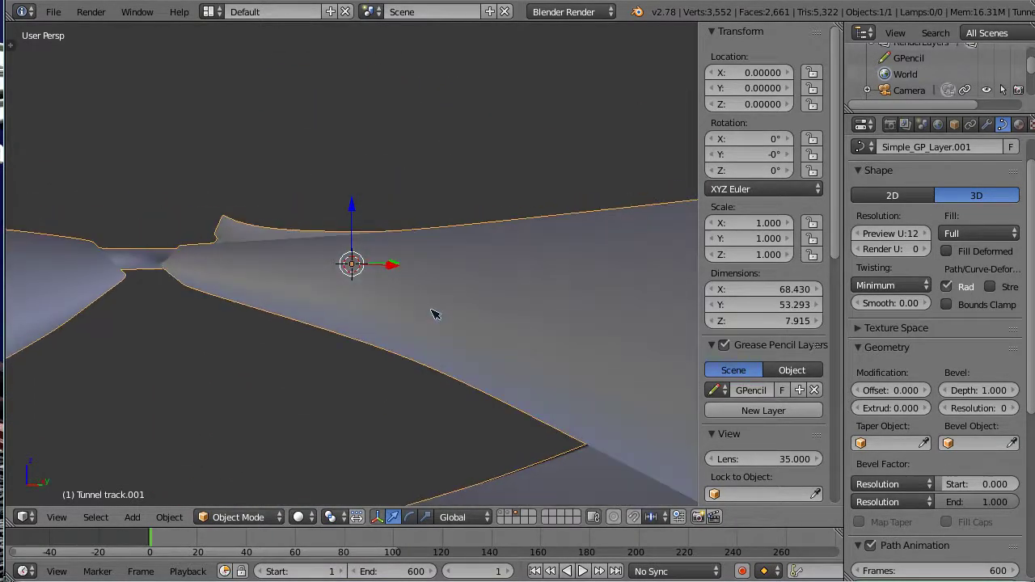
scroll(437, 319, "down", 2)
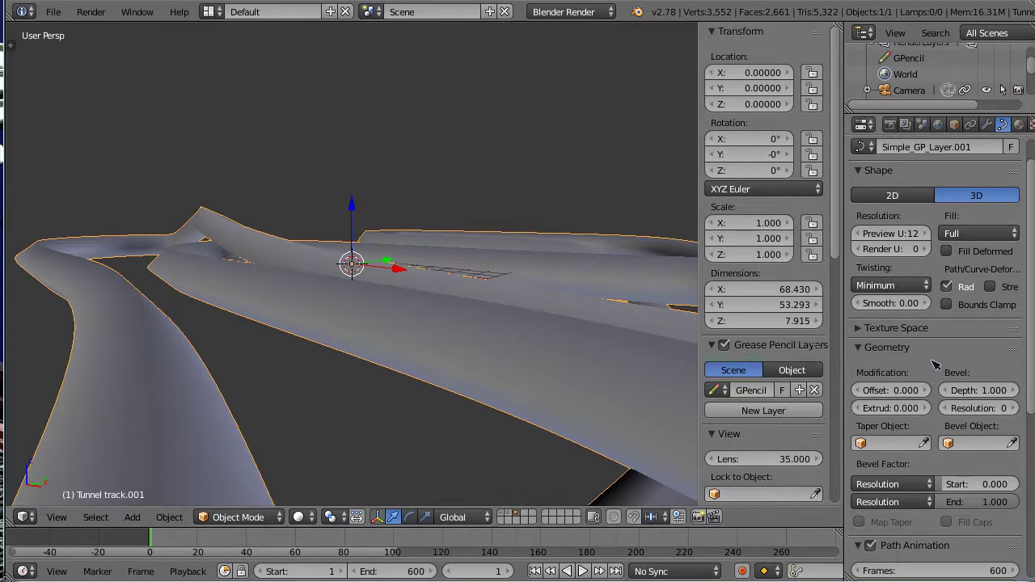
Step: Set Bevel Resolution to 4 and orbit around the smoother tube
left_click(967, 408)
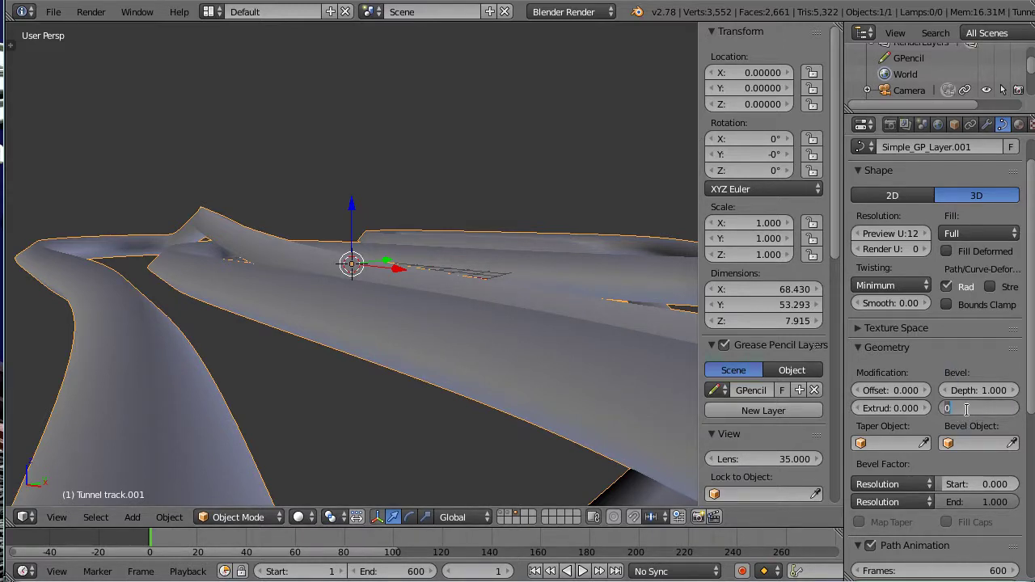
type("4")
key("Return")
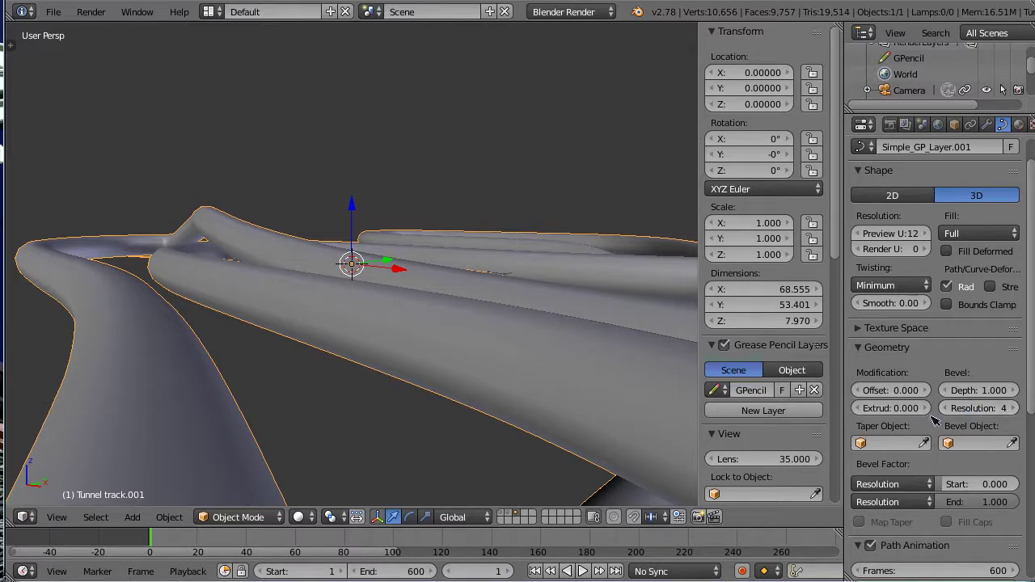
middle_click_drag(247, 342, 346, 411)
middle_click_drag(512, 287, 511, 331)
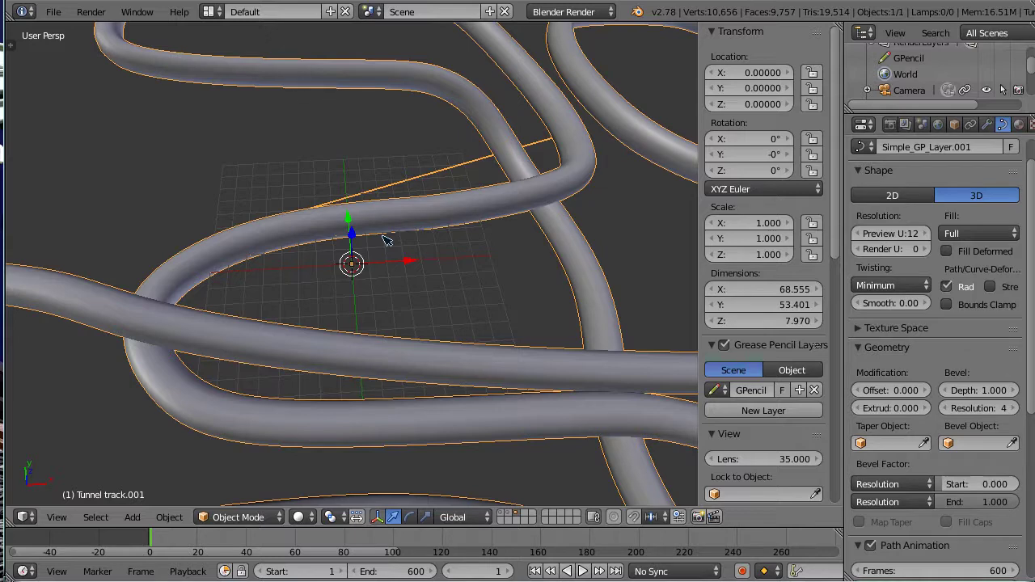
Step: Convert Tunnel track.001 to a mesh with Alt+C, Mesh from Curve/Meta/Surf/Text
key("alt+c")
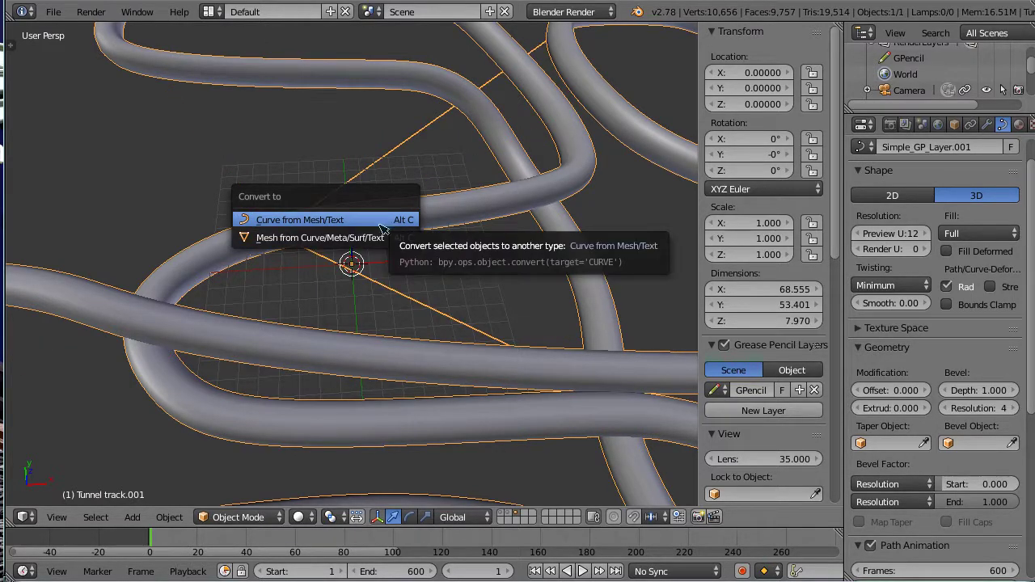
left_click(373, 237)
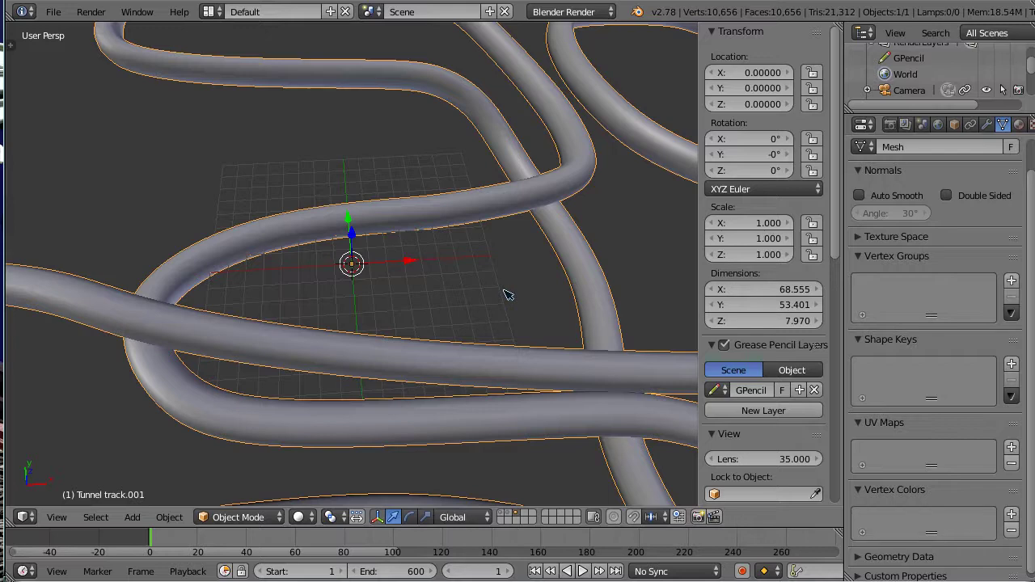
scroll(505, 295, "down", 6)
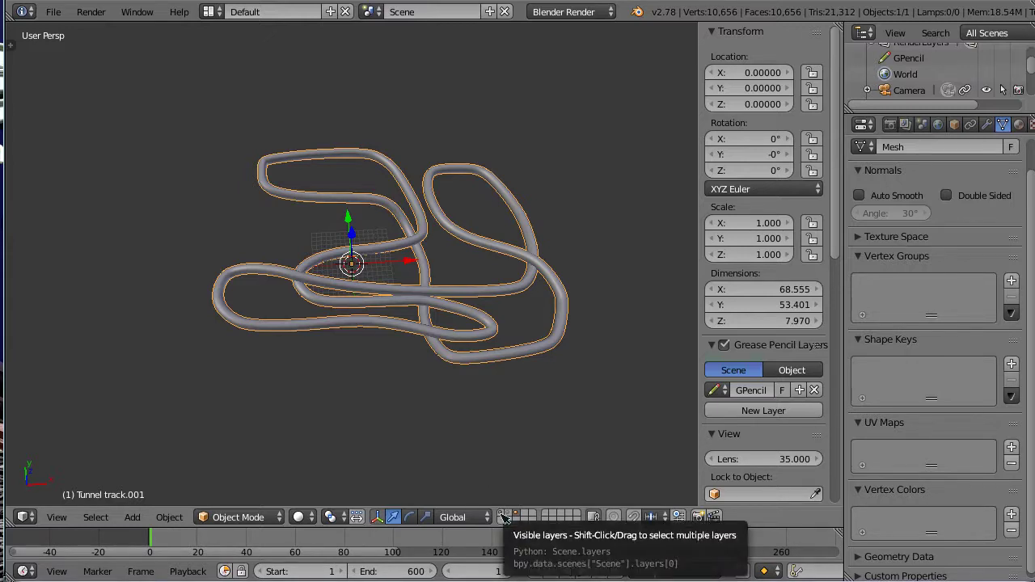
Step: Also show the camera-and-lamp layer alongside the tunnel mesh, then zoom around the track
left_click(504, 518, "shift")
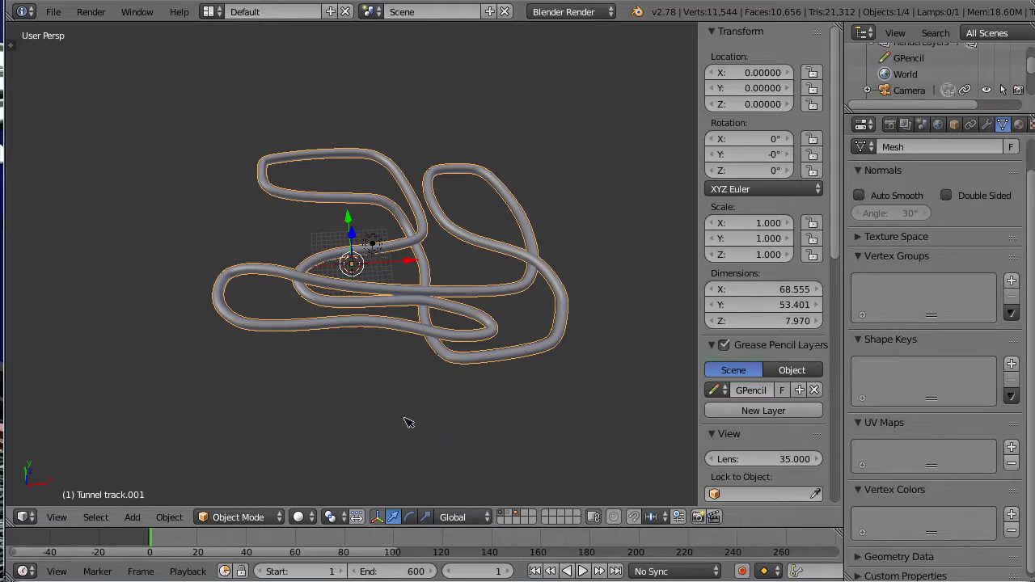
scroll(349, 393, "up", 8)
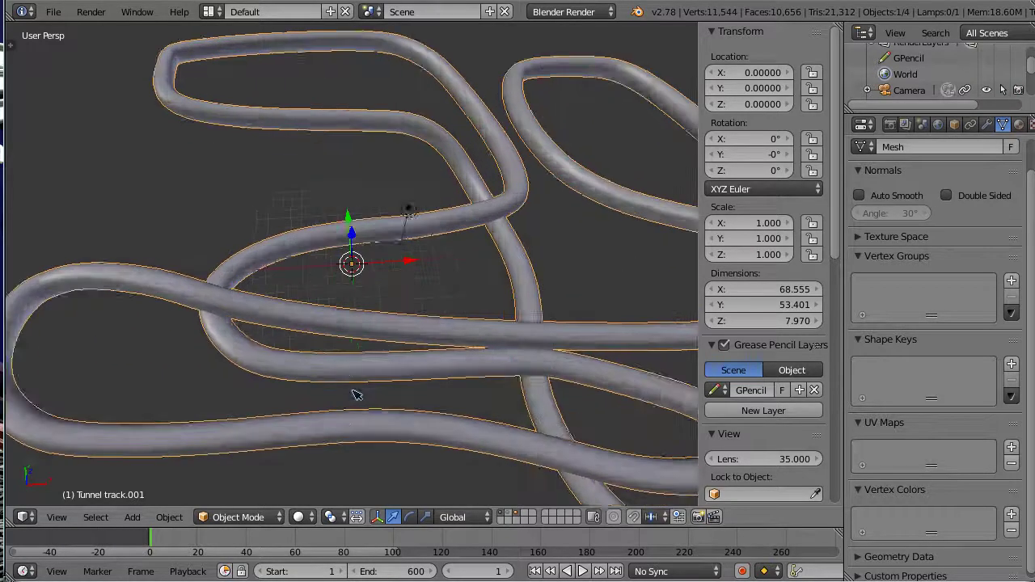
scroll(357, 395, "down", 6)
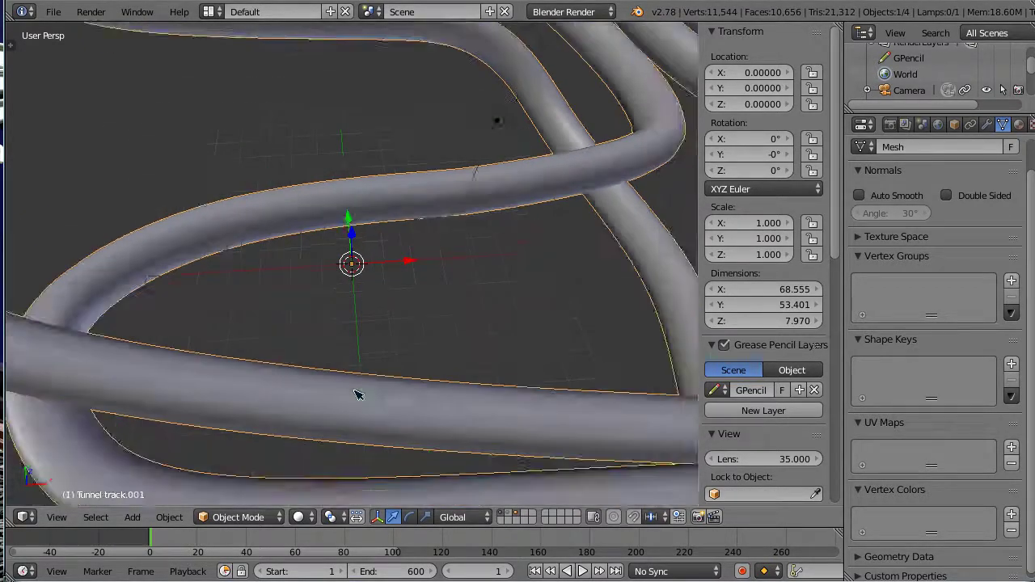
scroll(359, 395, "up", 2)
scroll(359, 394, "down", 4)
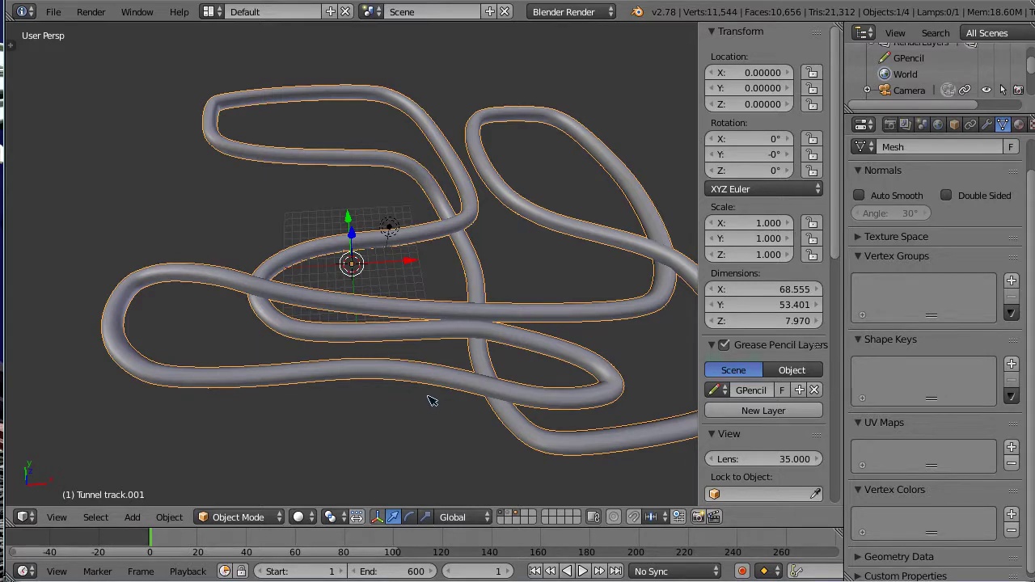
Step: Switch to camera view with Numpad 0 and play the ride through the tunnel
key("KP_0")
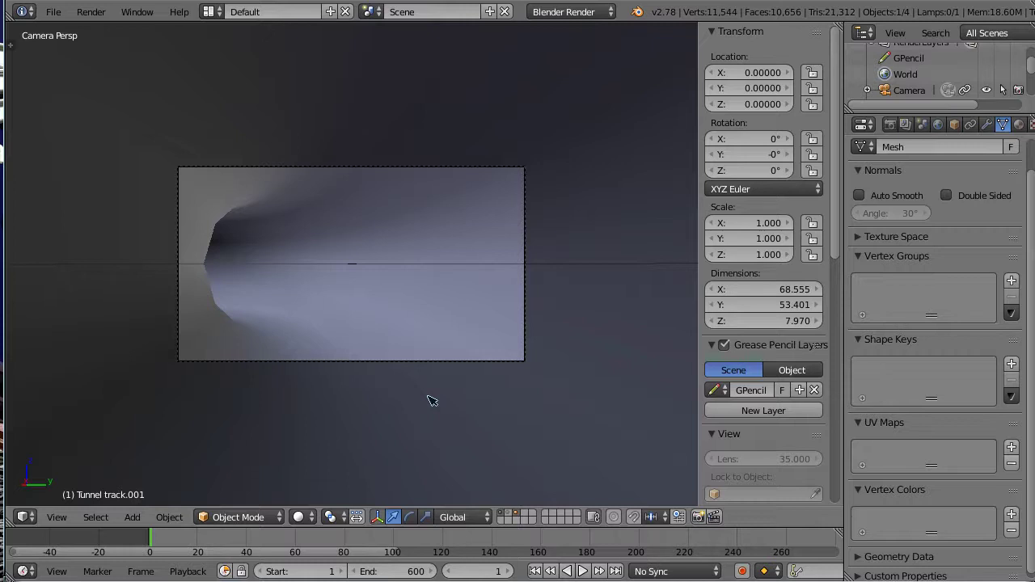
key("alt+a")
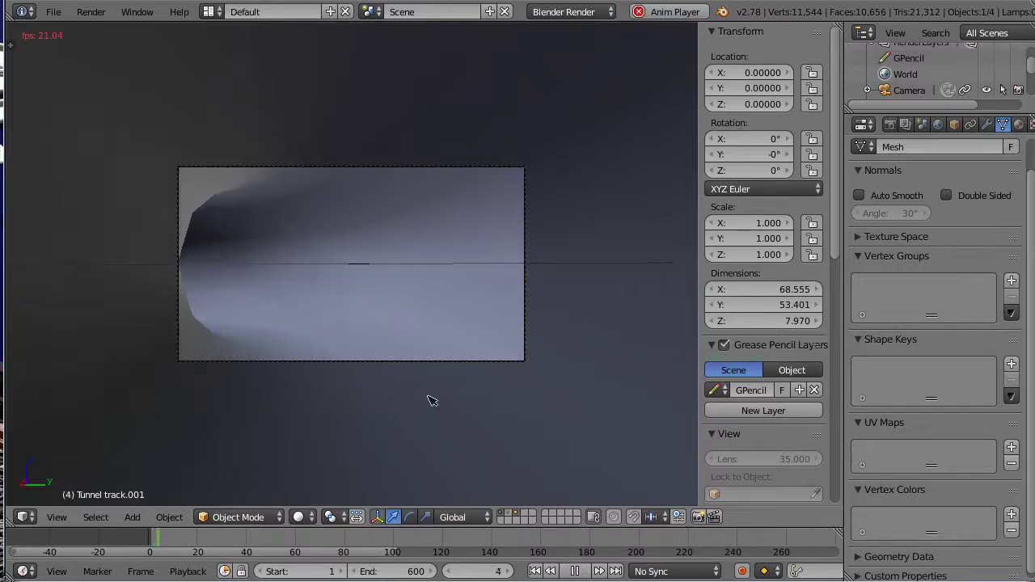